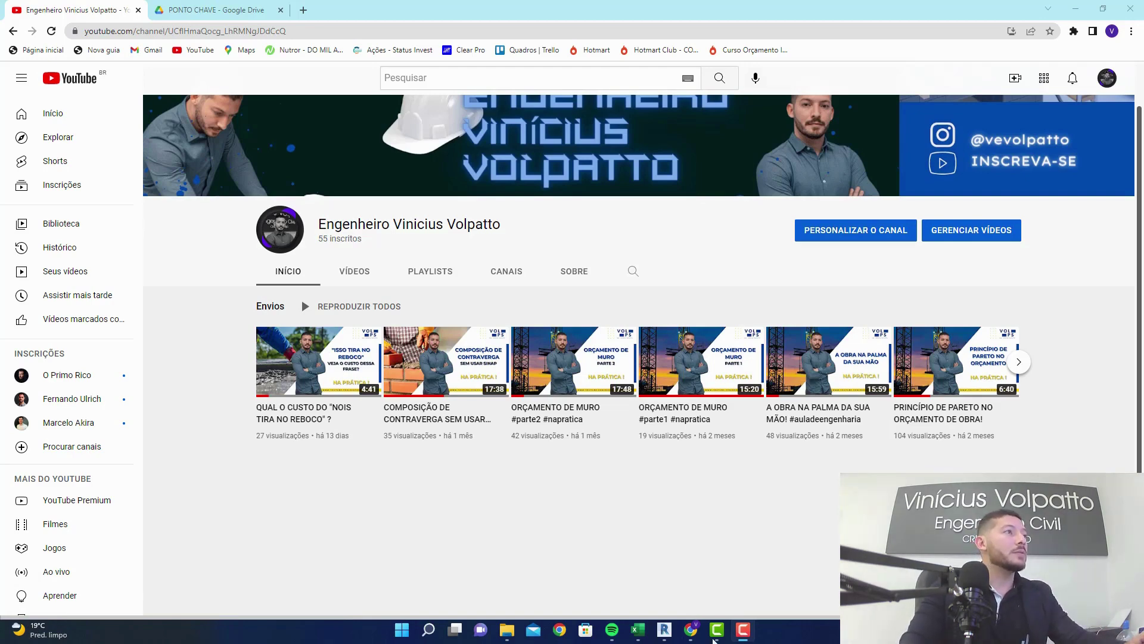
# - Switch to the Orçamento workbook in Excel and go to the MESTRE E EQUIPE labour items on the ANALÍTICO sheet
pyautogui.click(638, 629)
pyautogui.click(617, 474)
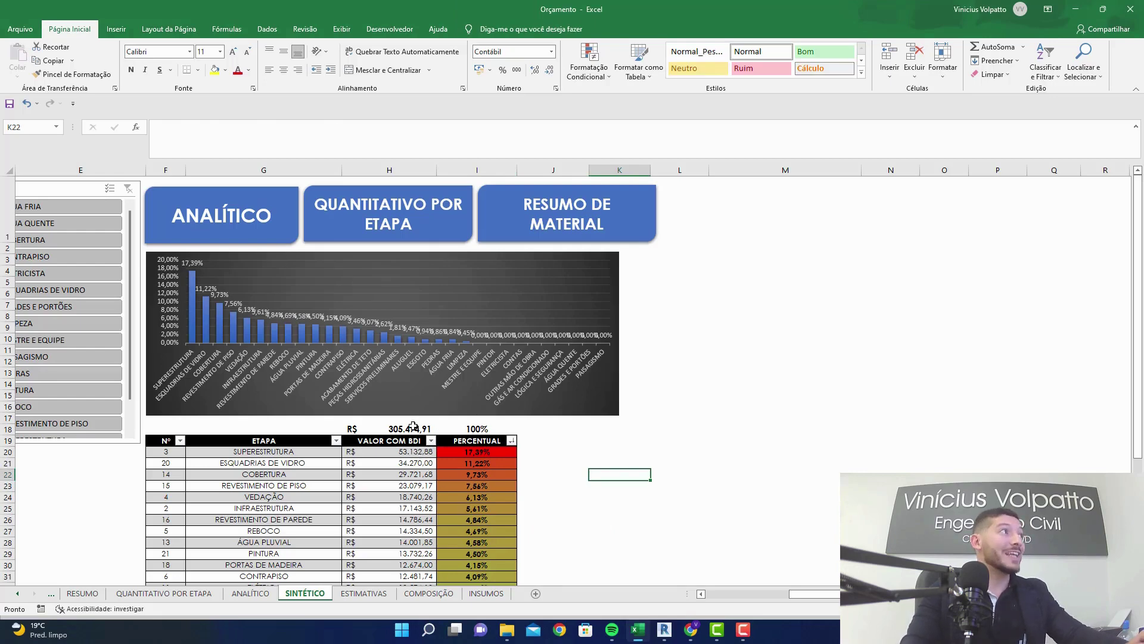
pyautogui.click(236, 231)
pyautogui.scroll(-3, 691, 382)
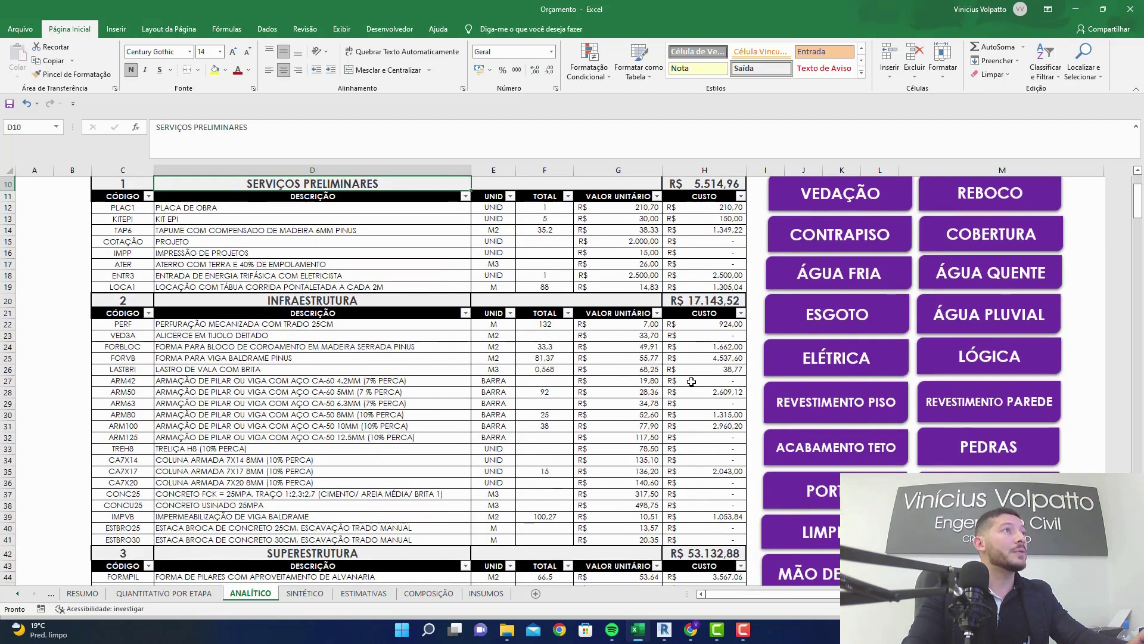
pyautogui.scroll(-5, 692, 381)
pyautogui.click(786, 499)
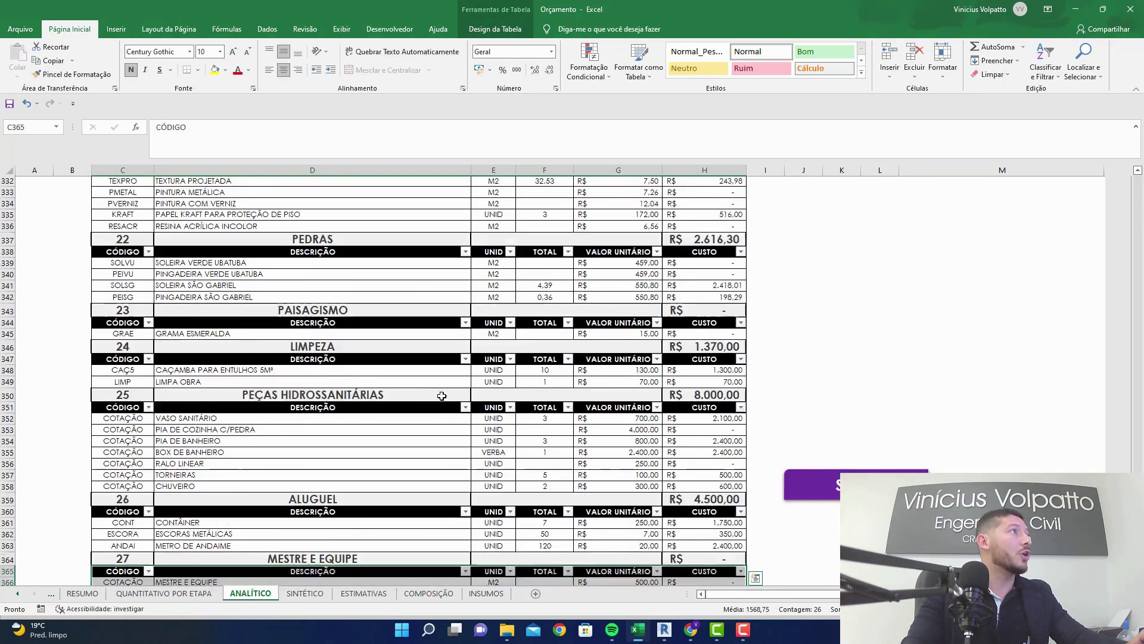
pyautogui.scroll(-4, 441, 396)
pyautogui.click(377, 440)
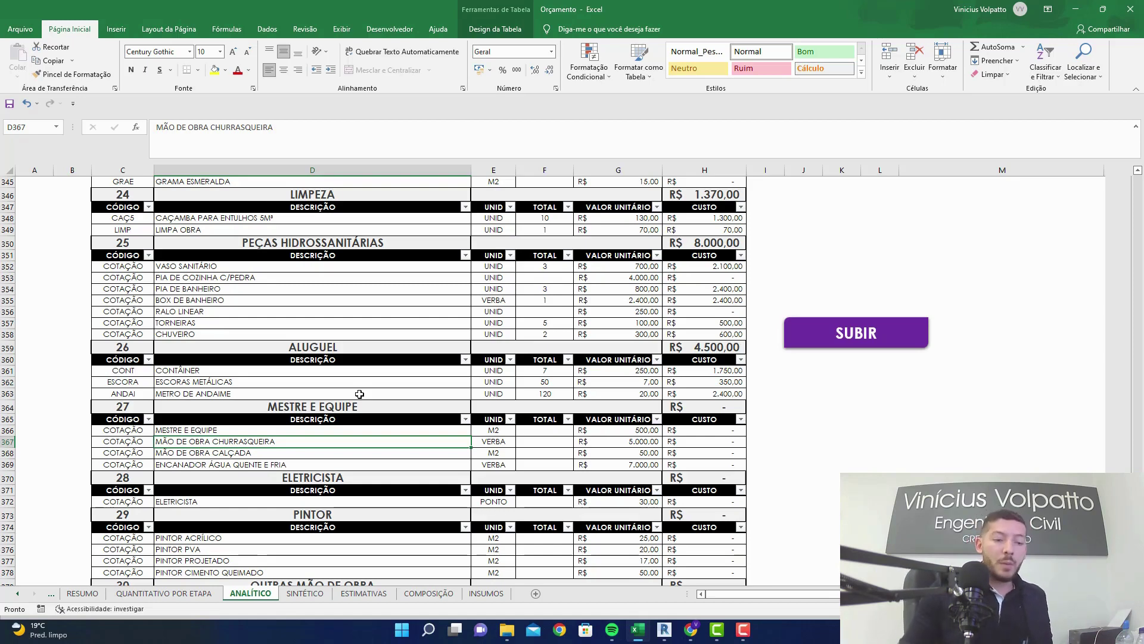
# - Switch to the Revit project and examine the house's exterior in the {3D} view
pyautogui.click(664, 629)
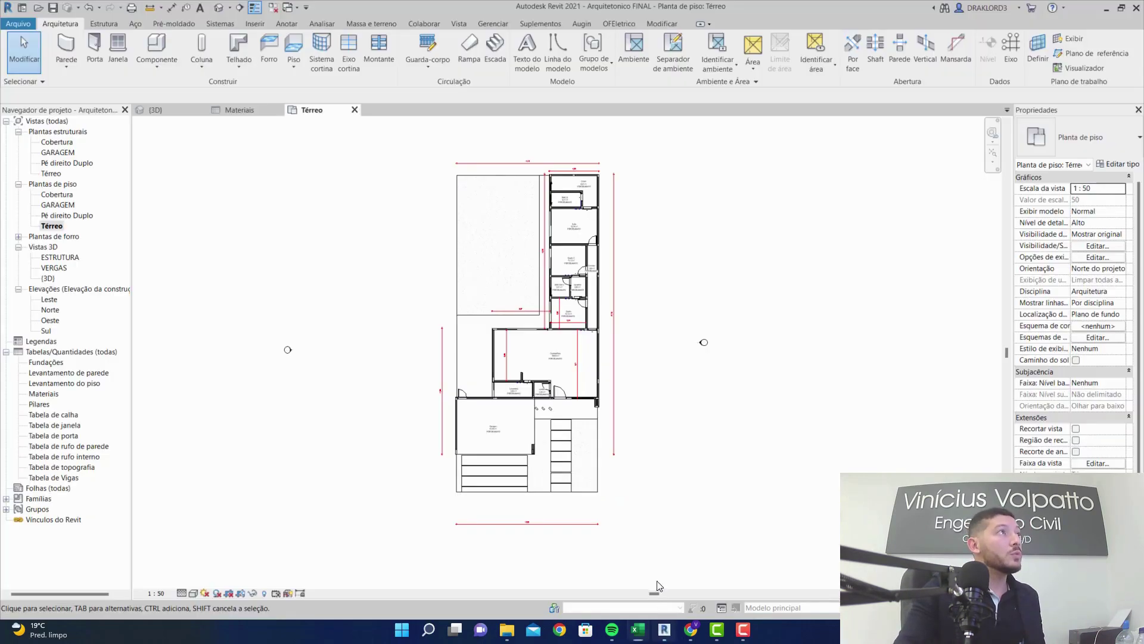
pyautogui.click(179, 113)
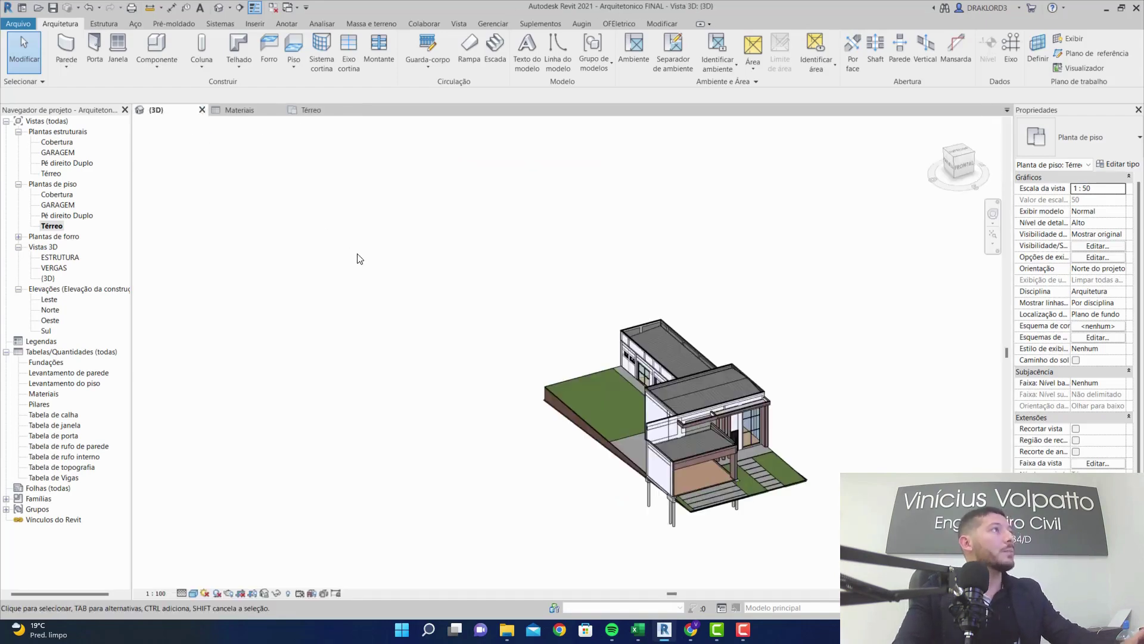
pyautogui.scroll(4, 656, 376)
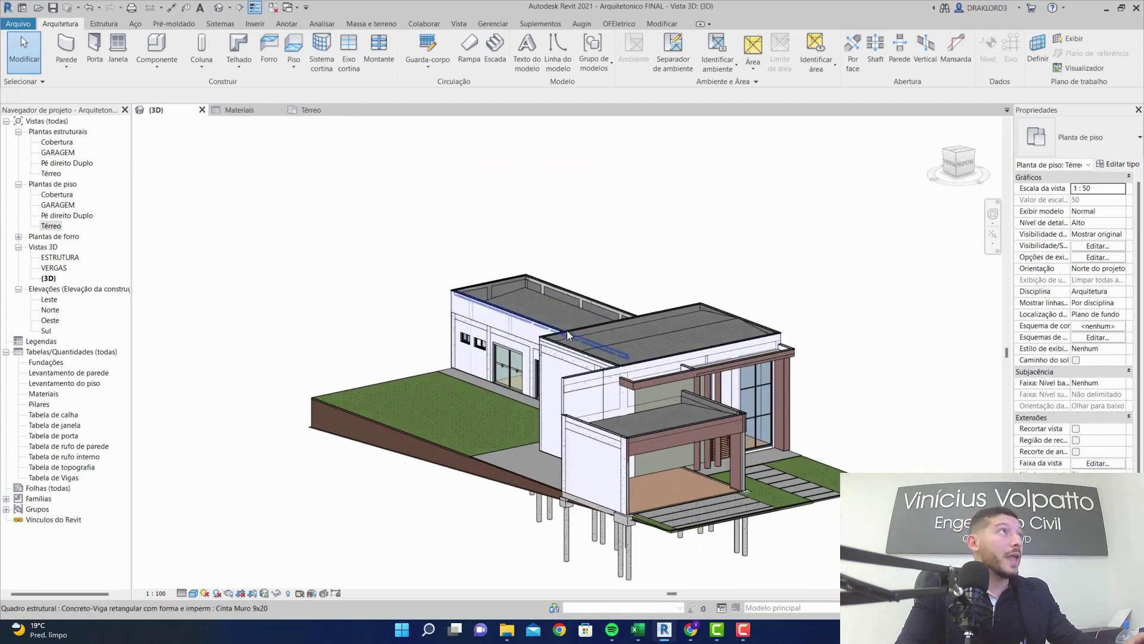
pyautogui.scroll(-3, 592, 394)
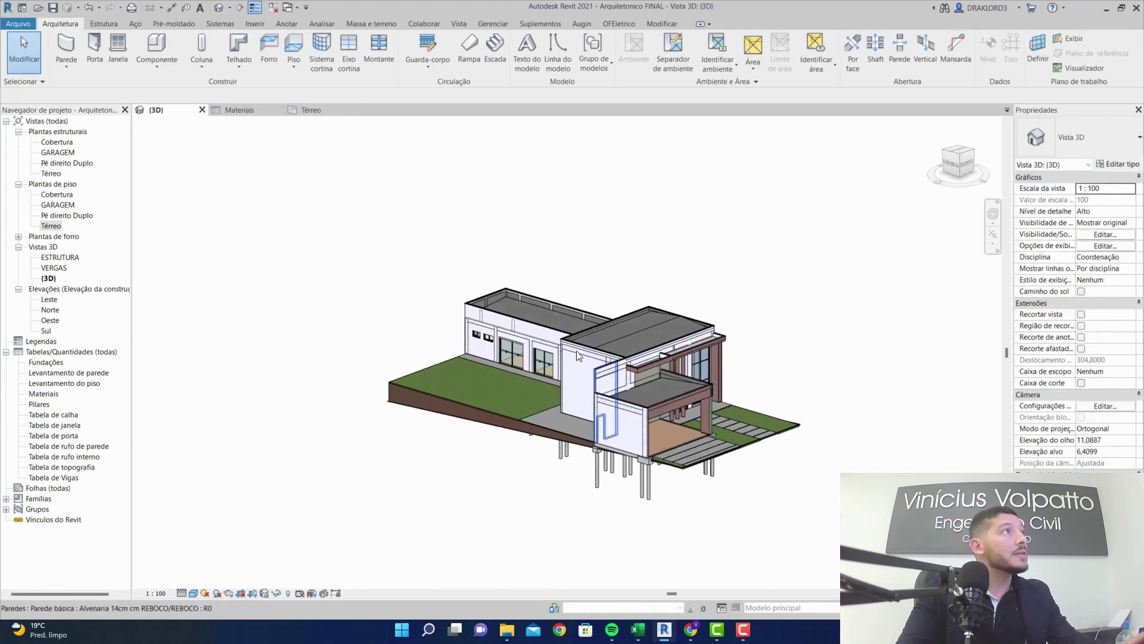
pyautogui.moveTo(651, 388); pyautogui.dragTo(662, 363)
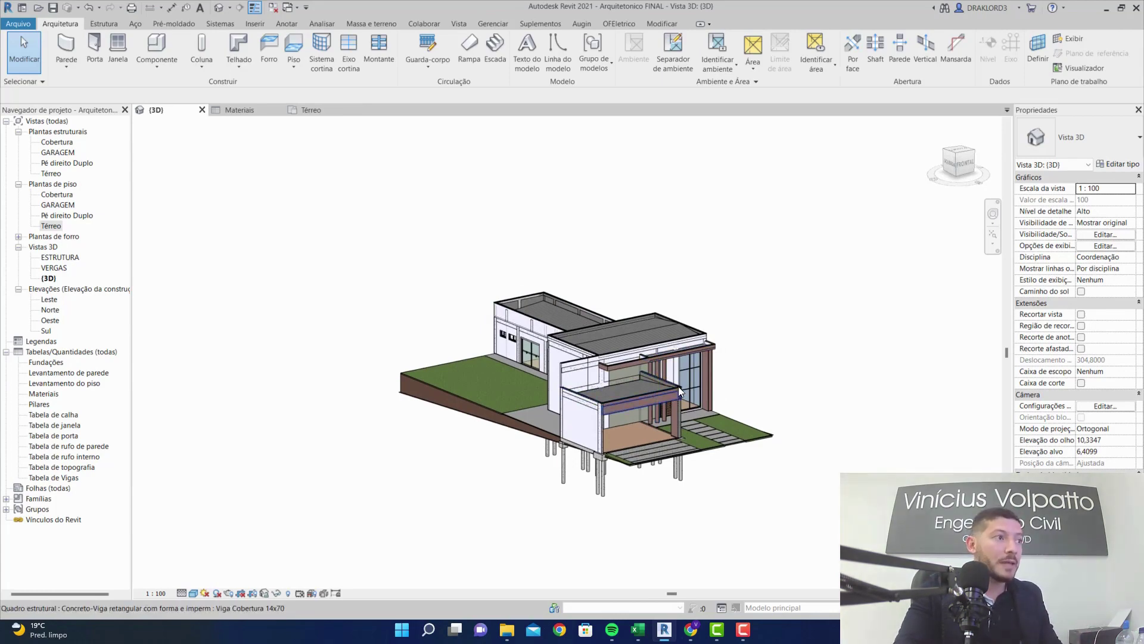
pyautogui.scroll(2, 646, 431)
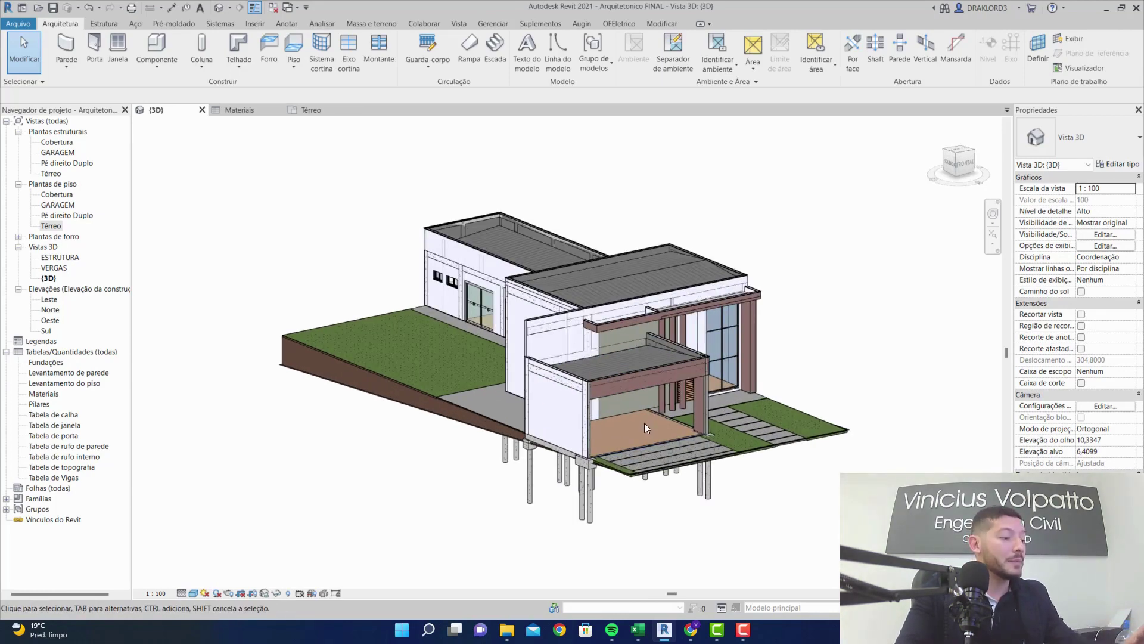
pyautogui.moveTo(645, 424)
pyautogui.mouseDown()
pyautogui.moveTo(505, 434)
pyautogui.moveTo(664, 427)
pyautogui.mouseUp()
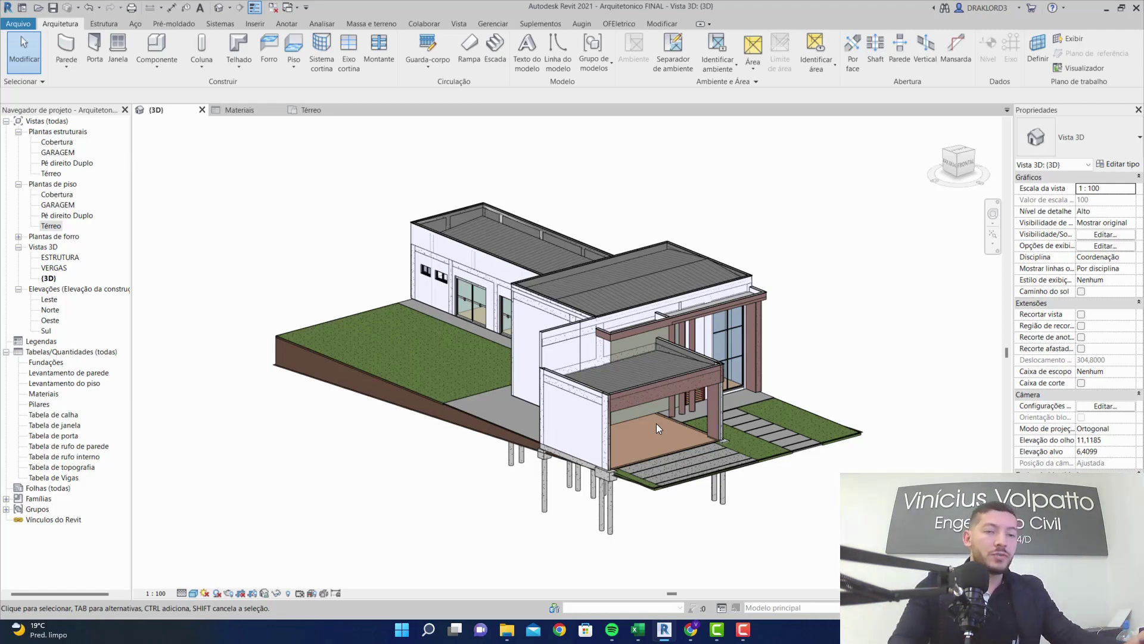
pyautogui.moveTo(664, 439)
pyautogui.mouseDown()
pyautogui.moveTo(685, 437)
pyautogui.moveTo(666, 440)
pyautogui.mouseUp()
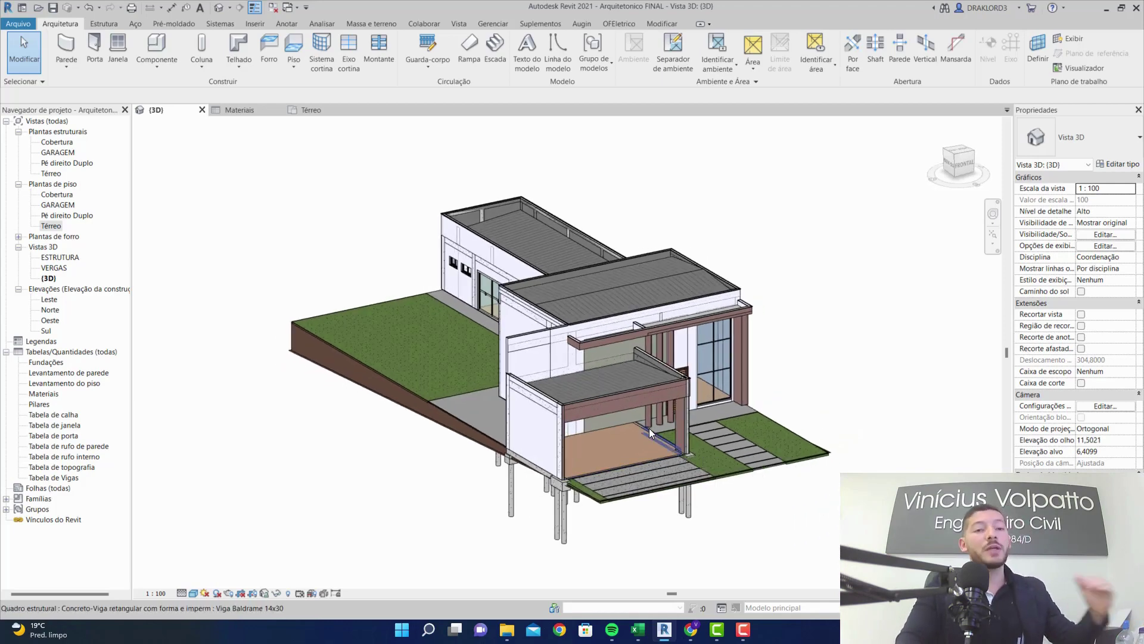
# - Return to the Excel budget and set the MESTRE E EQUIPE item's total to 192 m2
pyautogui.click(638, 630)
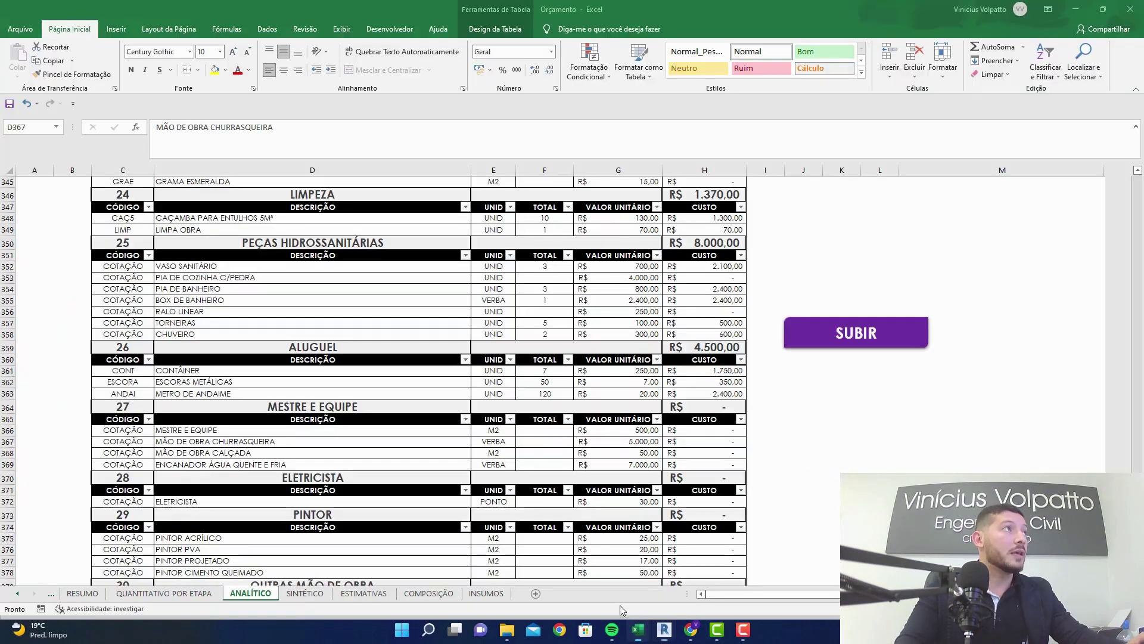
pyautogui.click(550, 432)
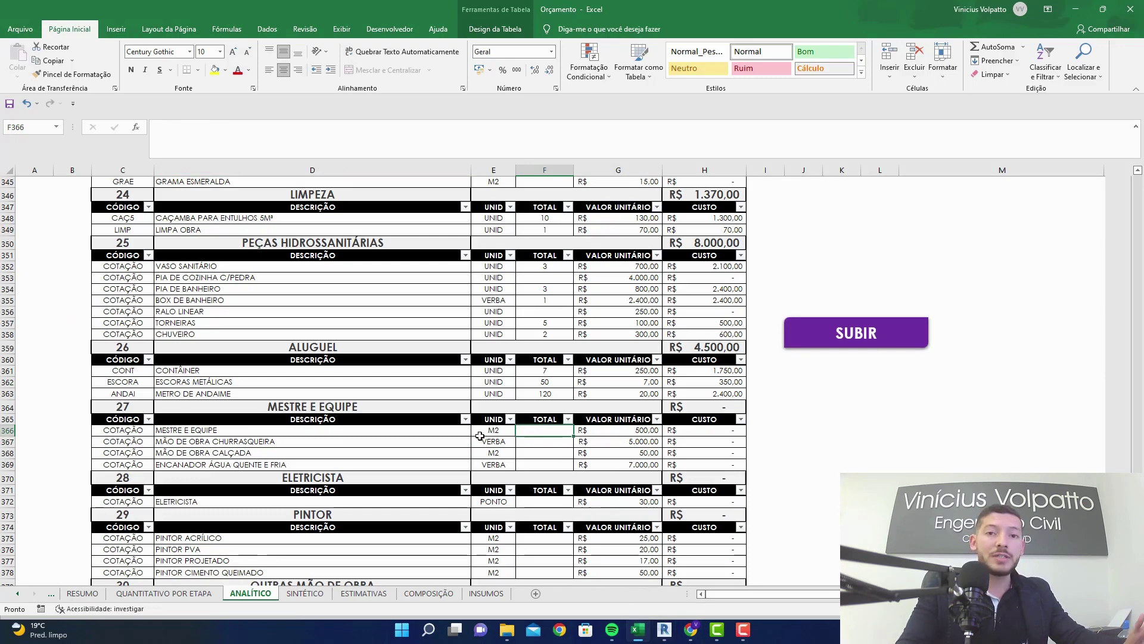
pyautogui.write('192')
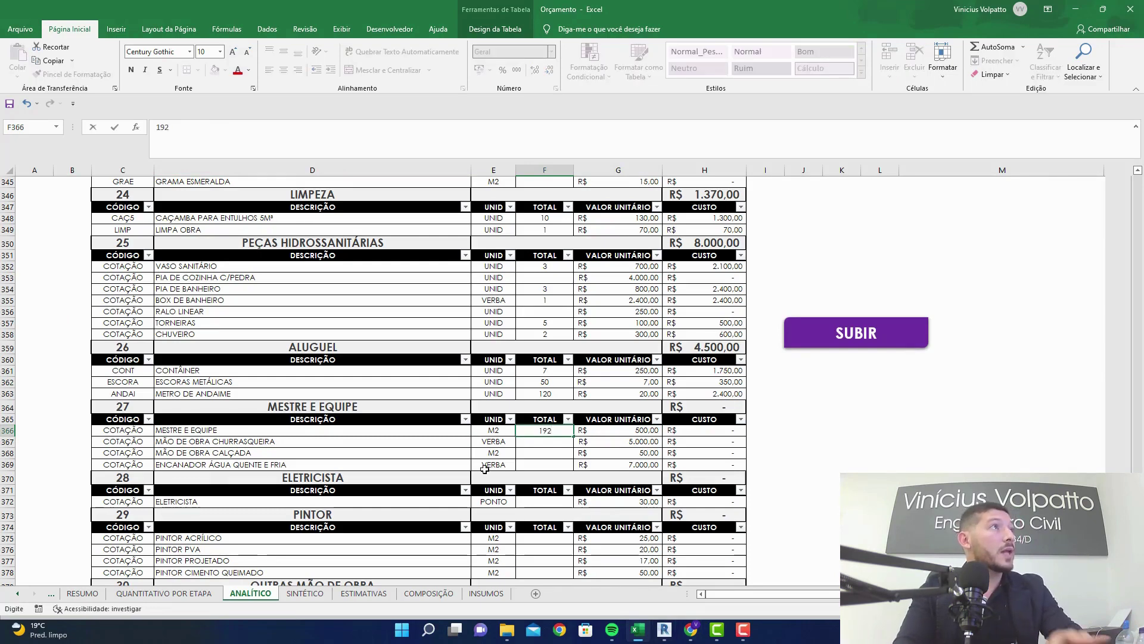
pyautogui.press('Return')
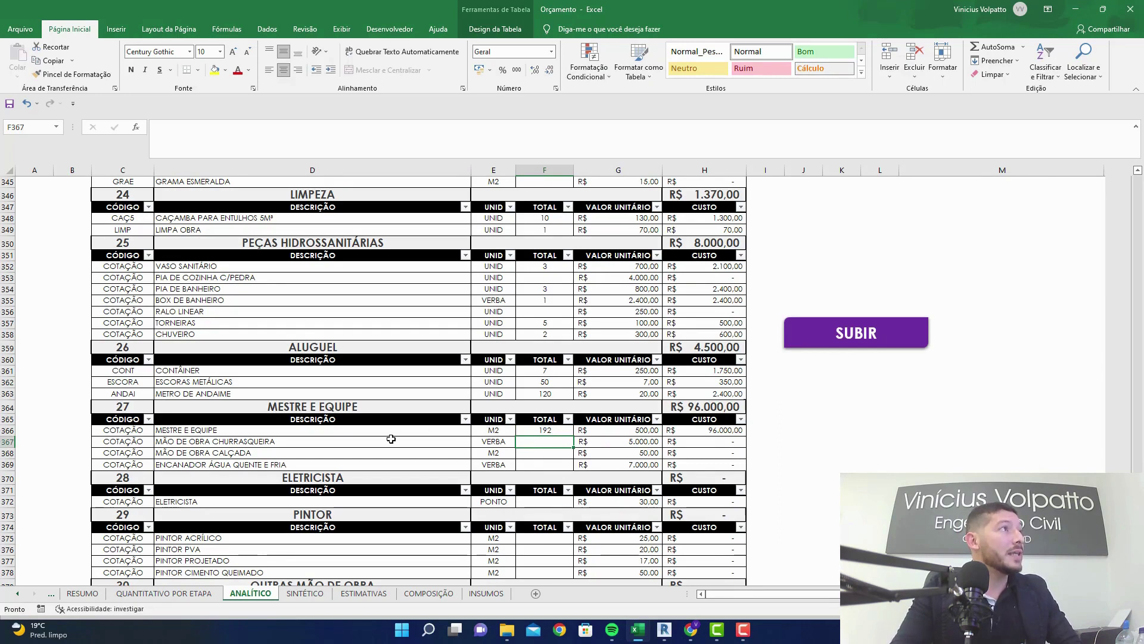
# - Review the barbecue, pavement and plumber labour items under MESTRE E EQUIPE, plus the ELETRICISTA item
pyautogui.click(382, 478)
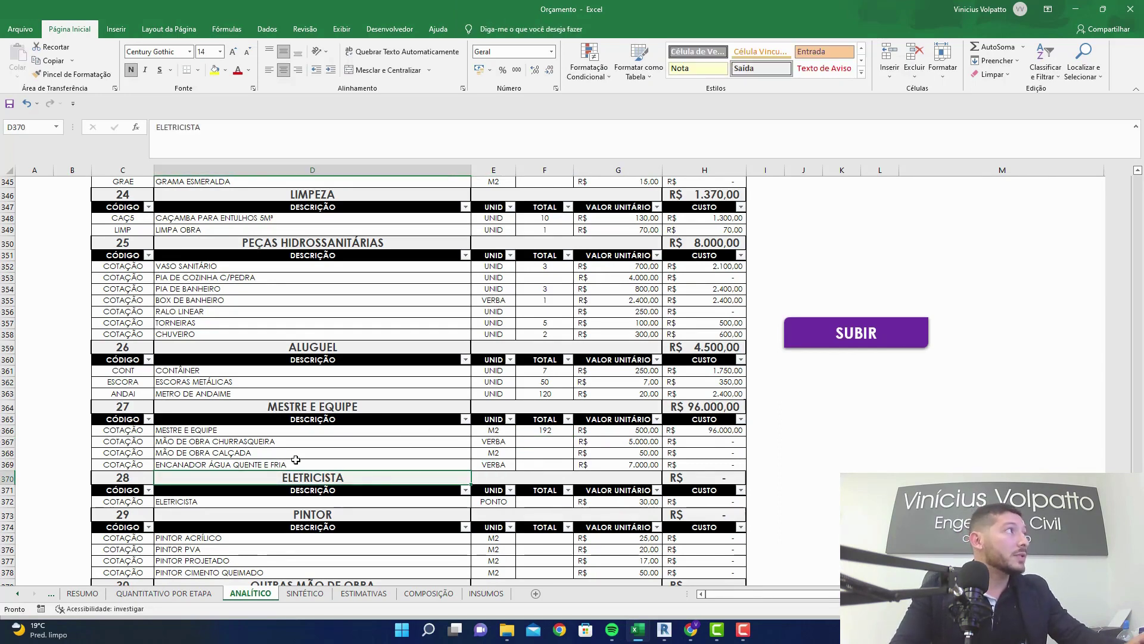
pyautogui.click(285, 501)
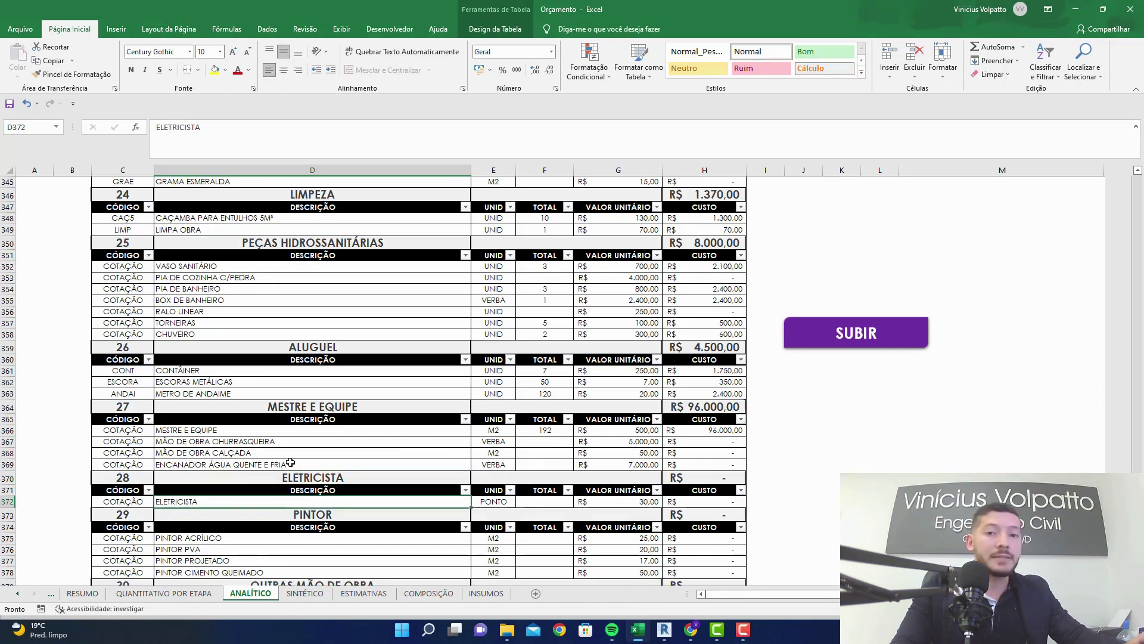
pyautogui.click(247, 442)
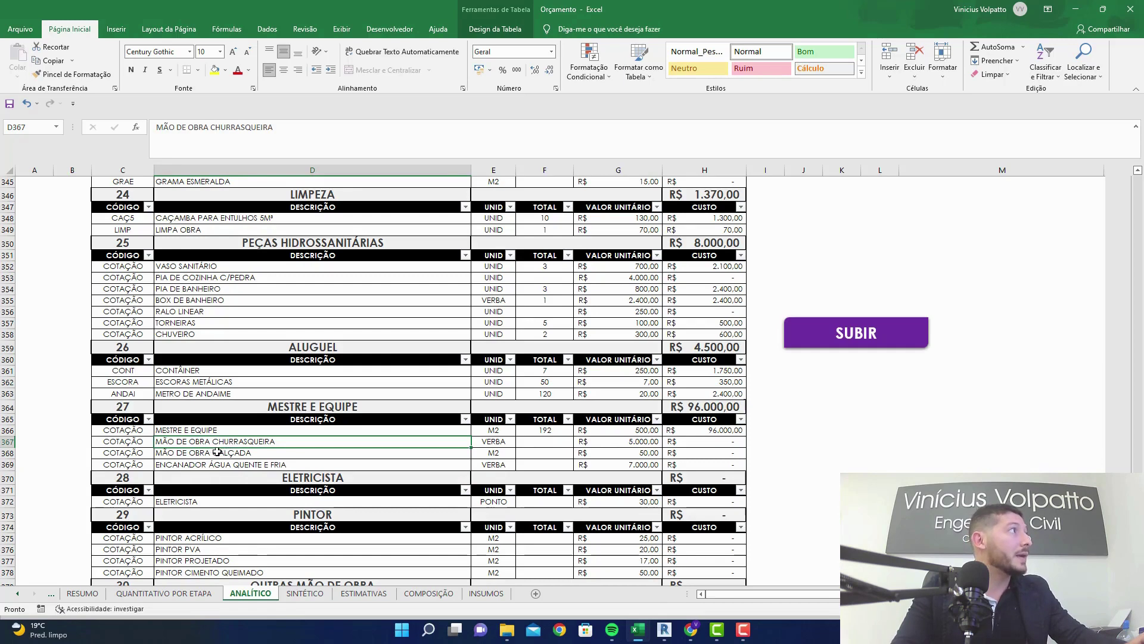
pyautogui.click(215, 452)
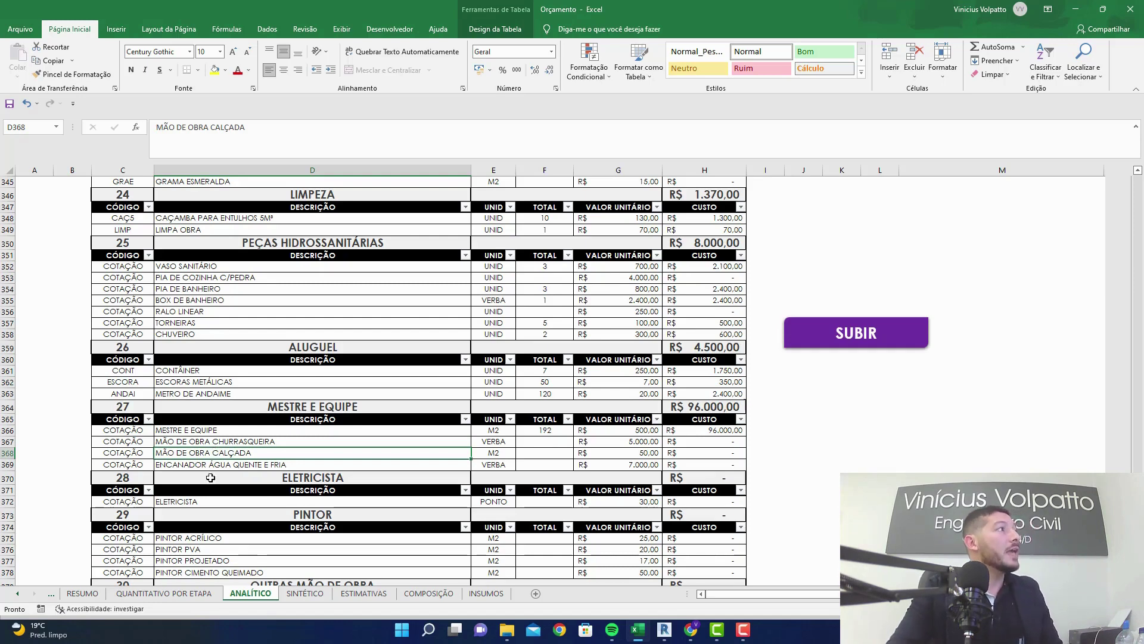
pyautogui.click(225, 464)
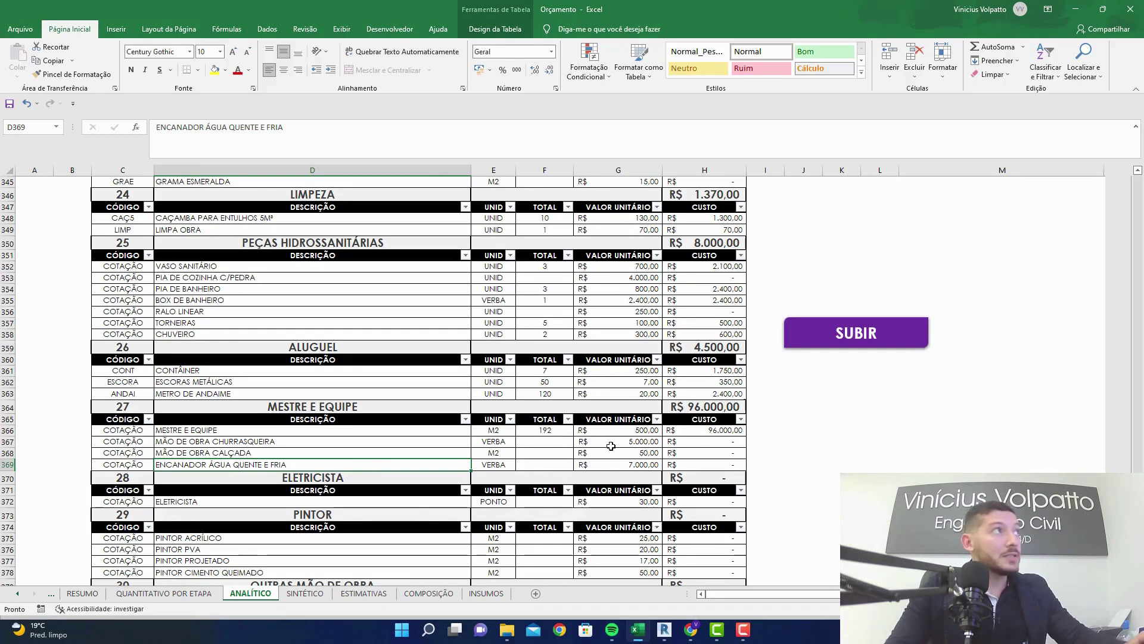
pyautogui.scroll(-3, 382, 448)
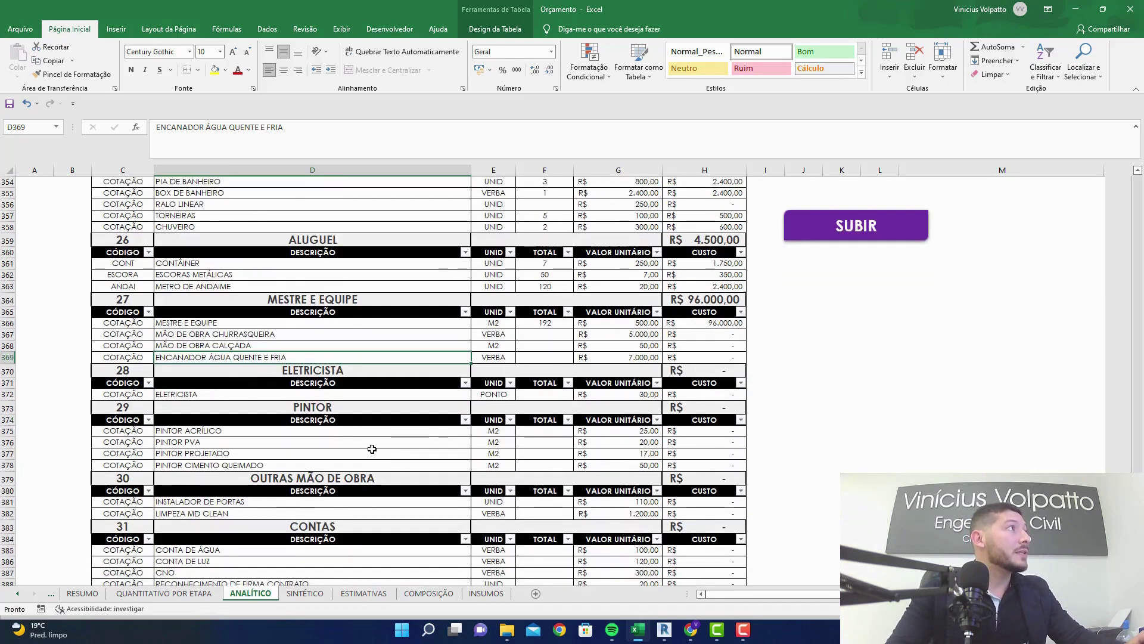
pyautogui.click(327, 395)
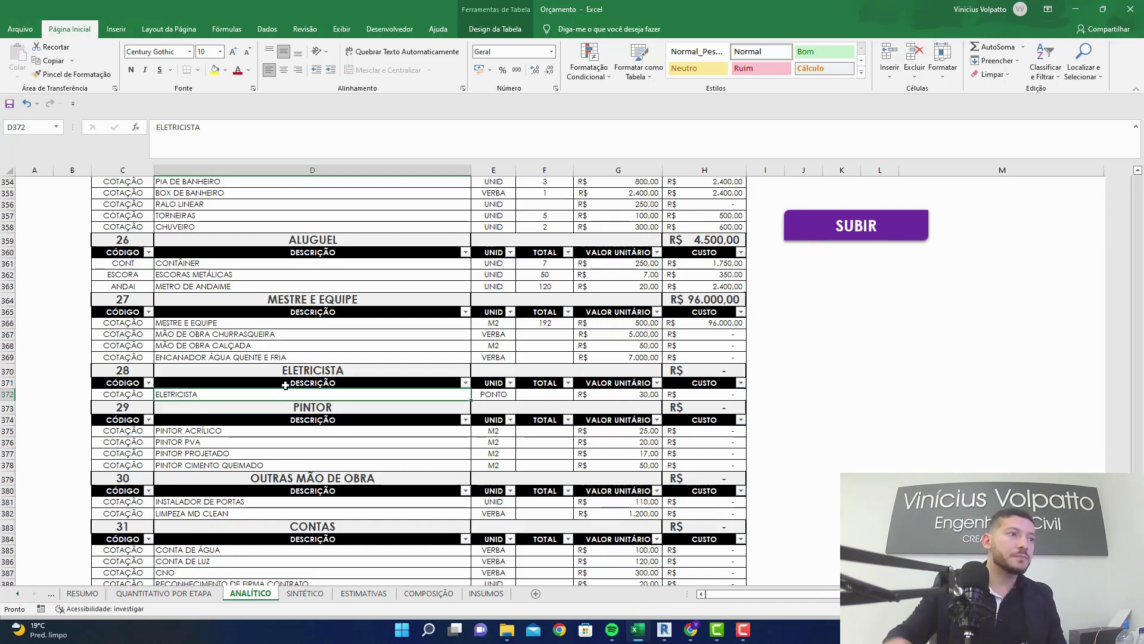
# - Examine the total quantities of the electrical items above LÓGICA E SEGURANÇA, including outlets, the presence switch and dichroic spots
pyautogui.scroll(5, 443, 388)
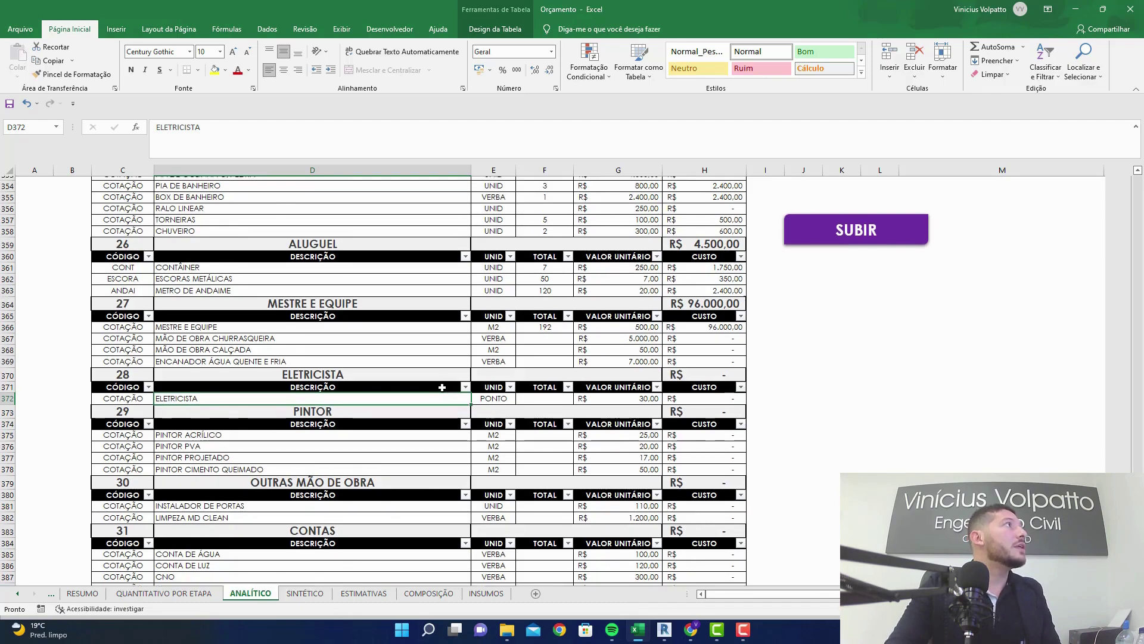
pyautogui.scroll(20, 442, 388)
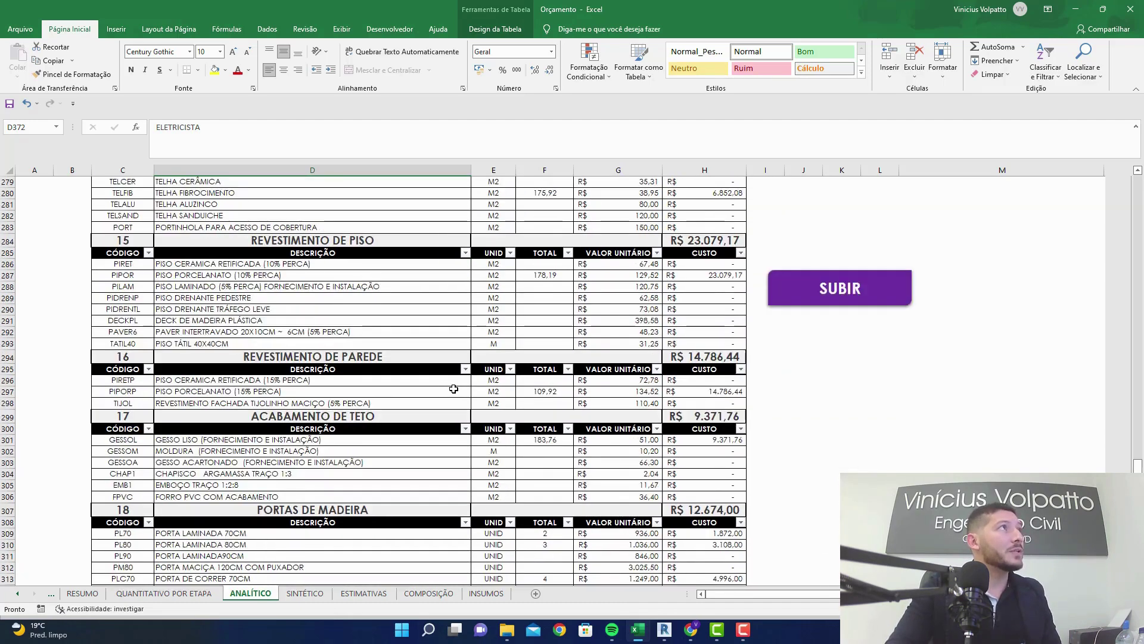
pyautogui.scroll(12, 457, 389)
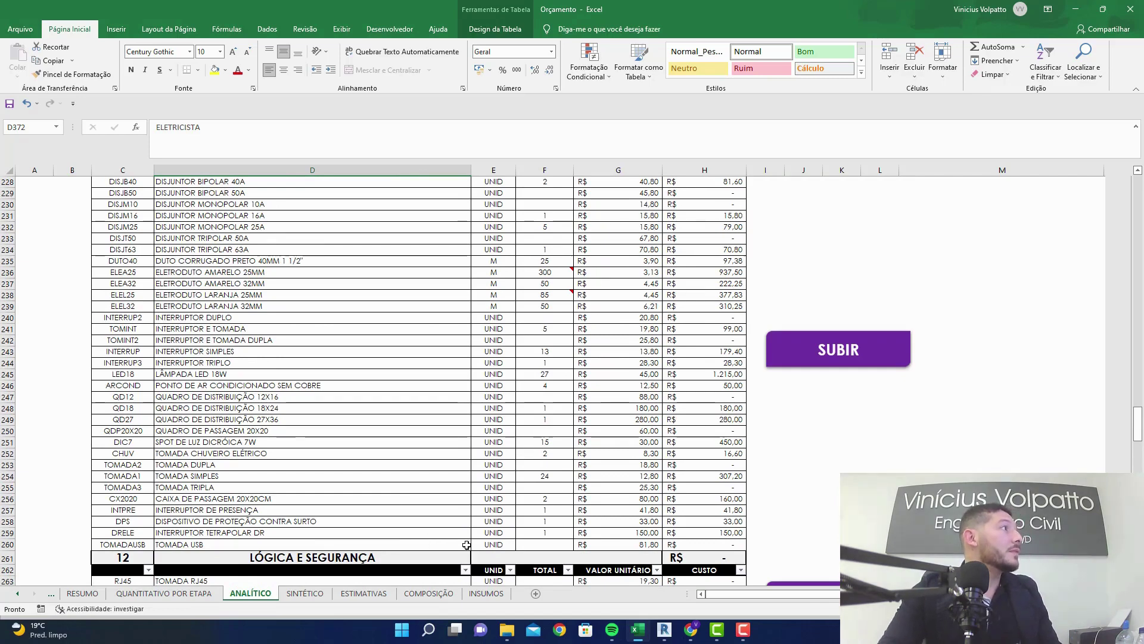
pyautogui.click(548, 534)
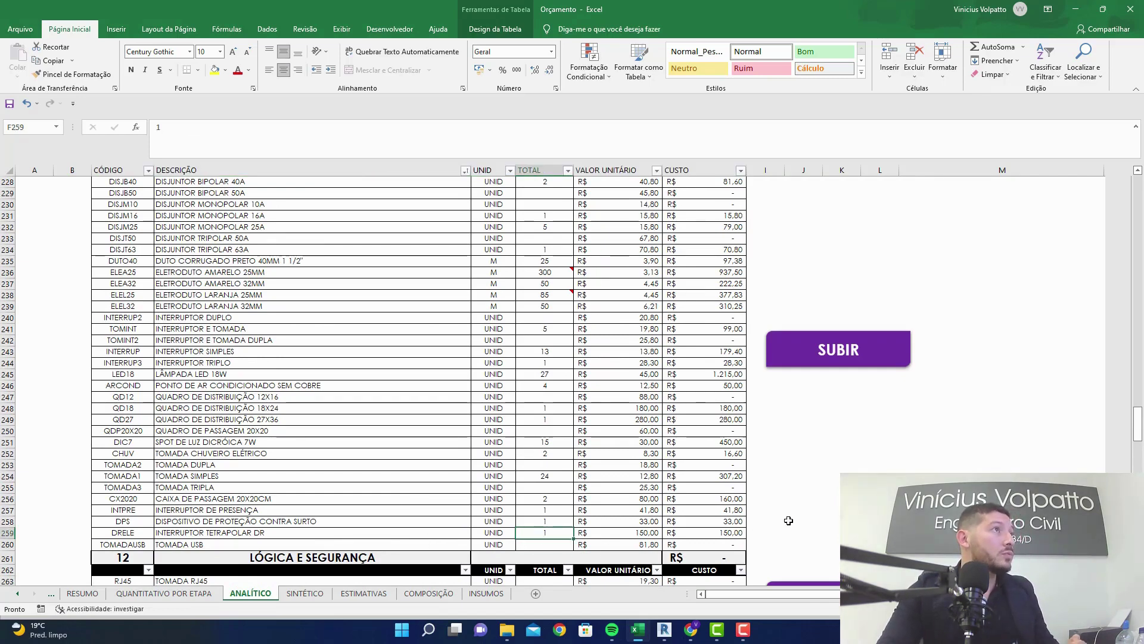
pyautogui.click(521, 522)
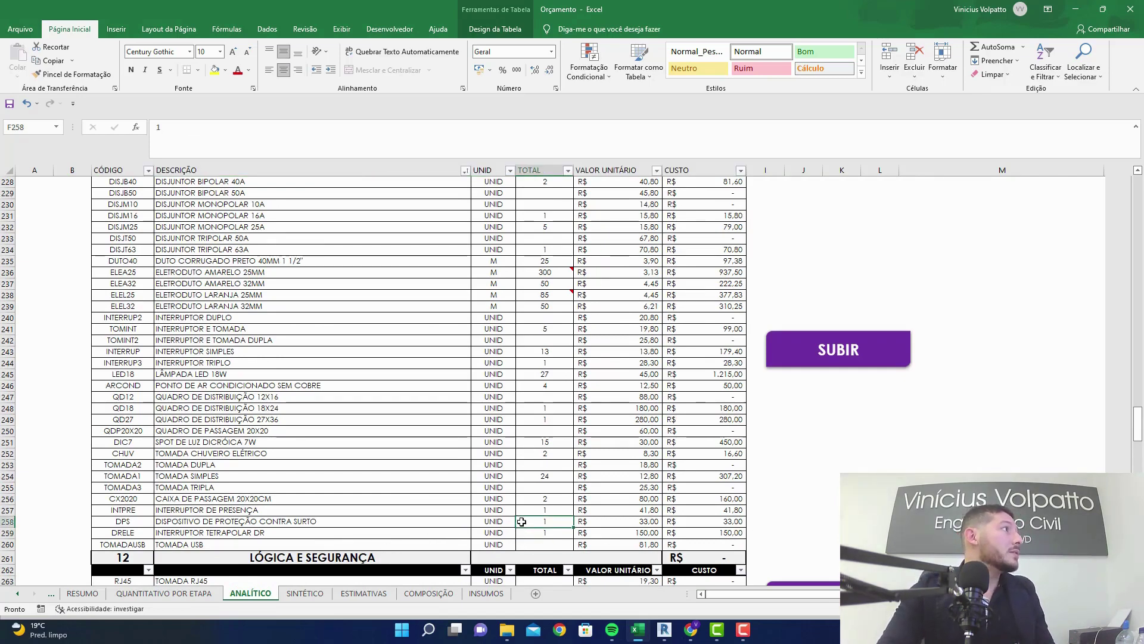
pyautogui.click(542, 511)
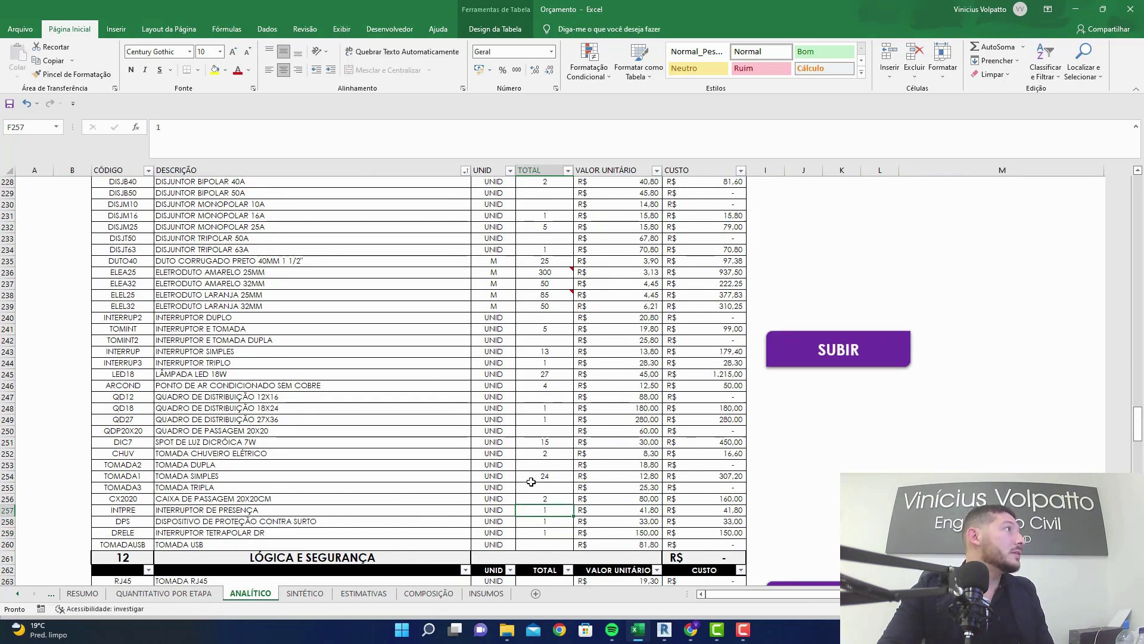
pyautogui.click(554, 475)
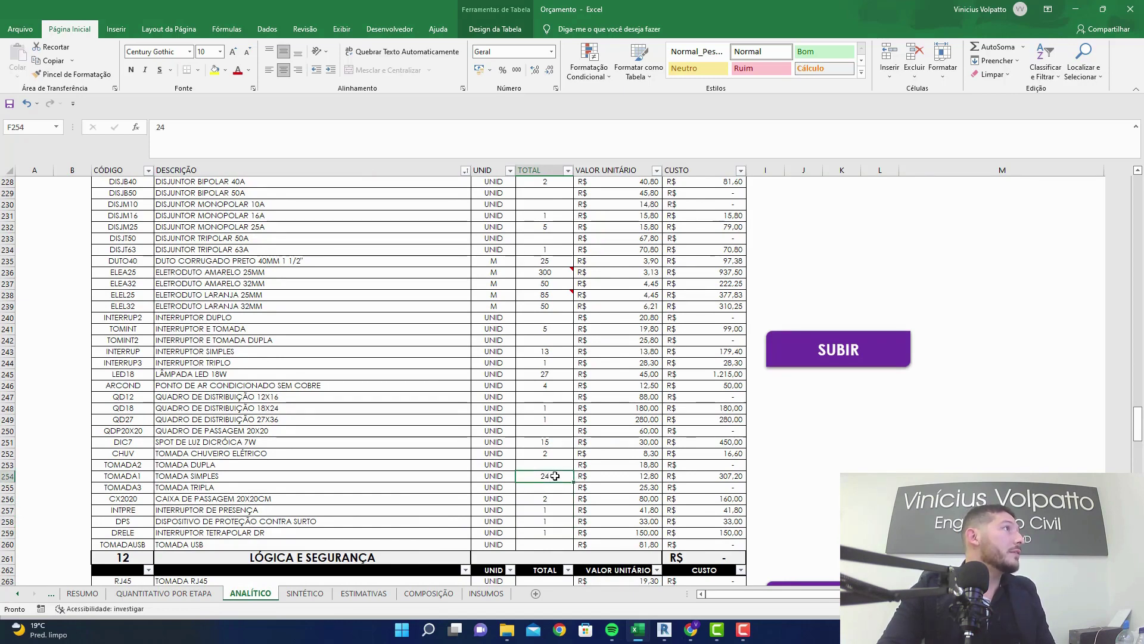
pyautogui.click(554, 455)
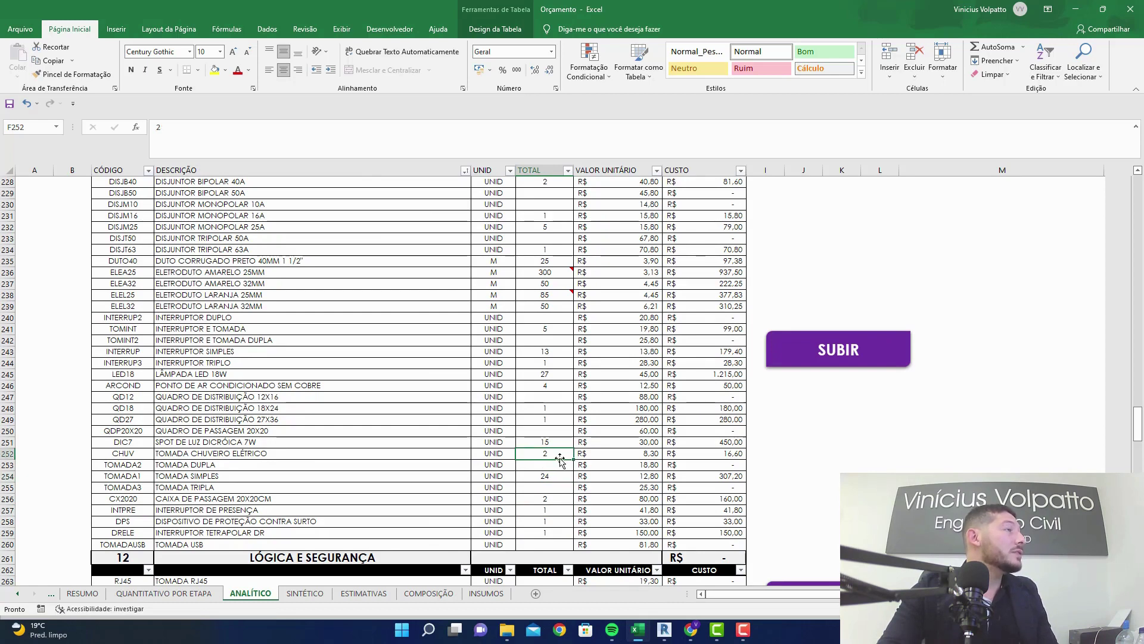
pyautogui.click(557, 441)
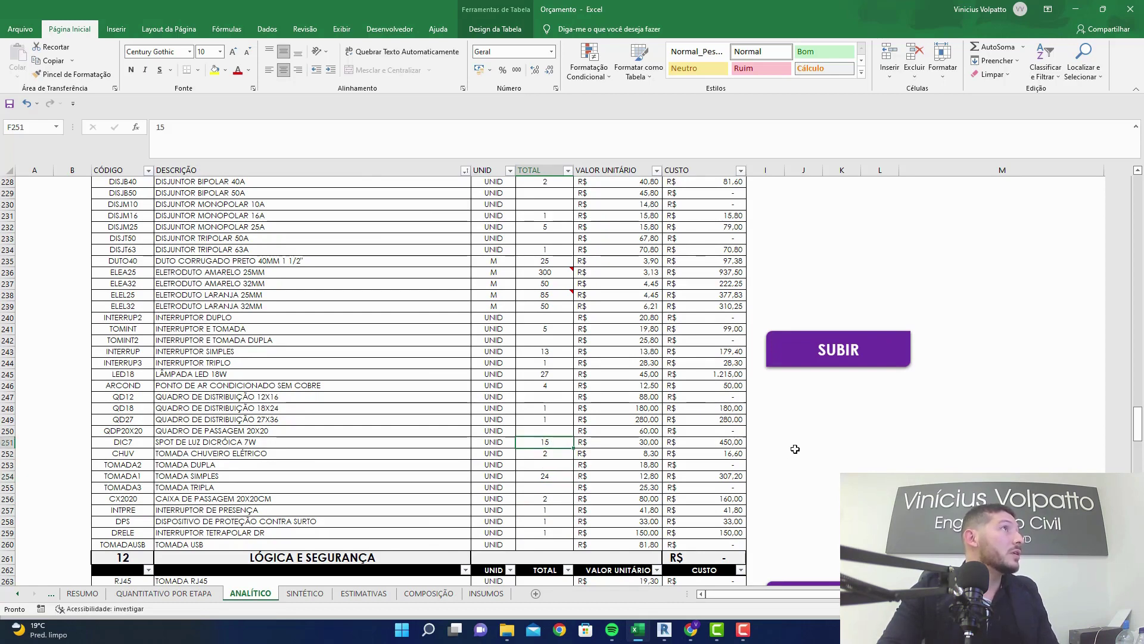
# - Enter the scratch sum =31+15+4*2+27+3+1+26 in cell J252 to count the electrical points
pyautogui.click(788, 449)
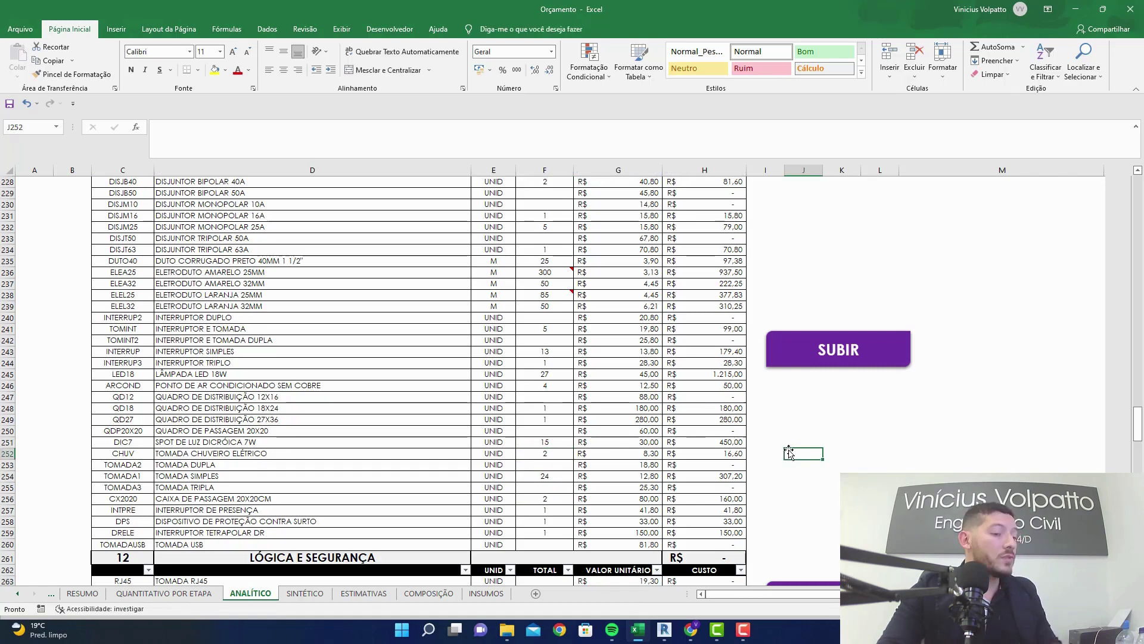
pyautogui.write('=31+15+')
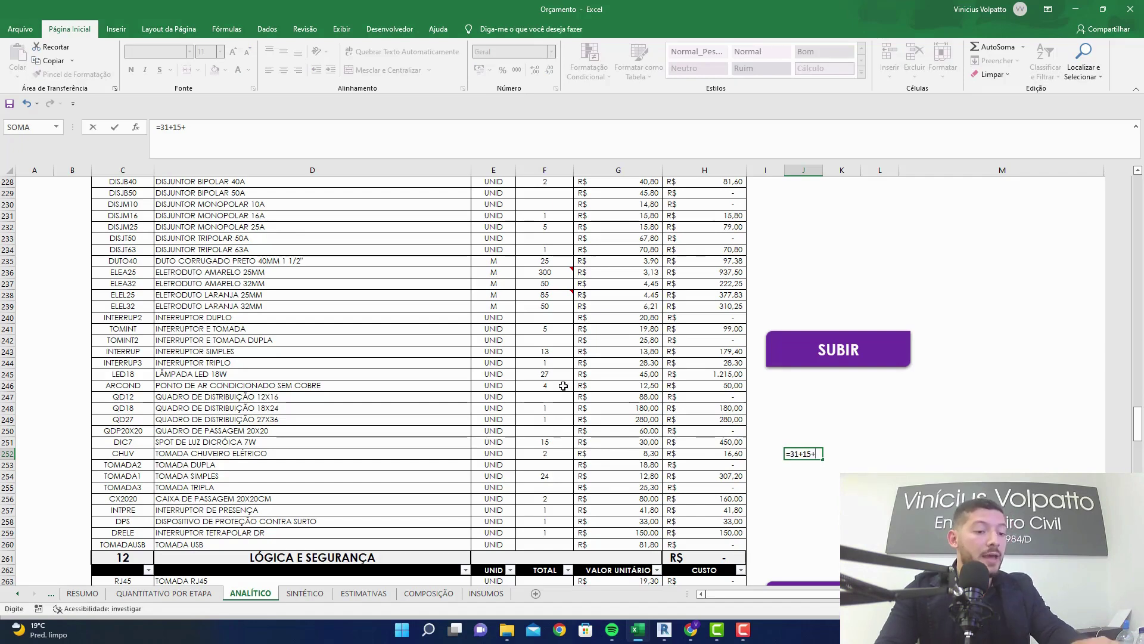
pyautogui.write('4*2')
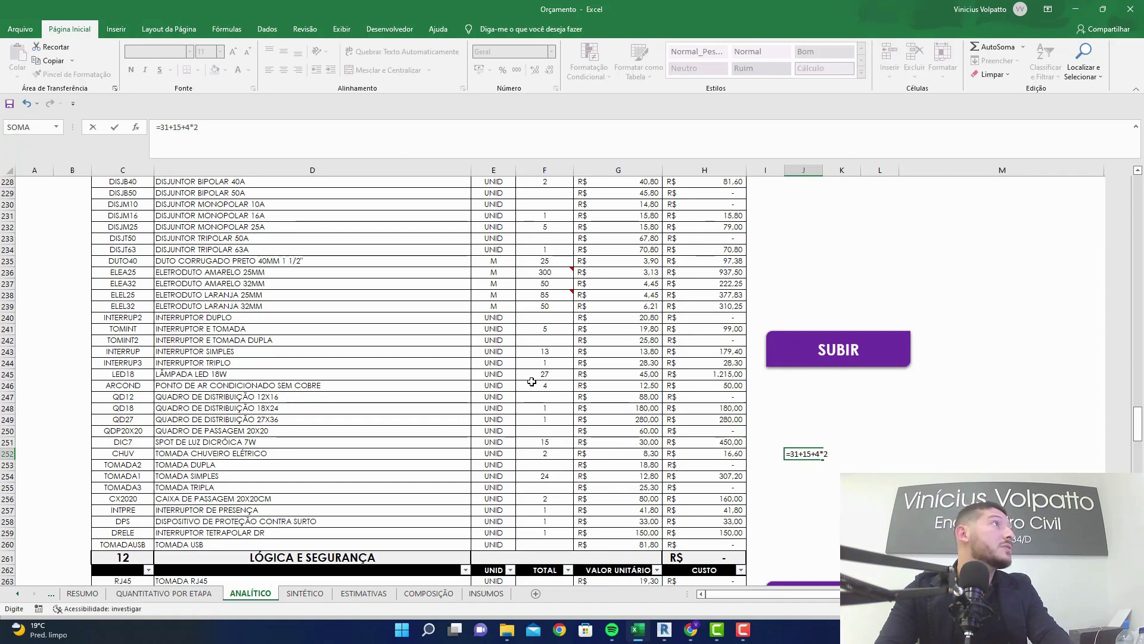
pyautogui.write('+27')
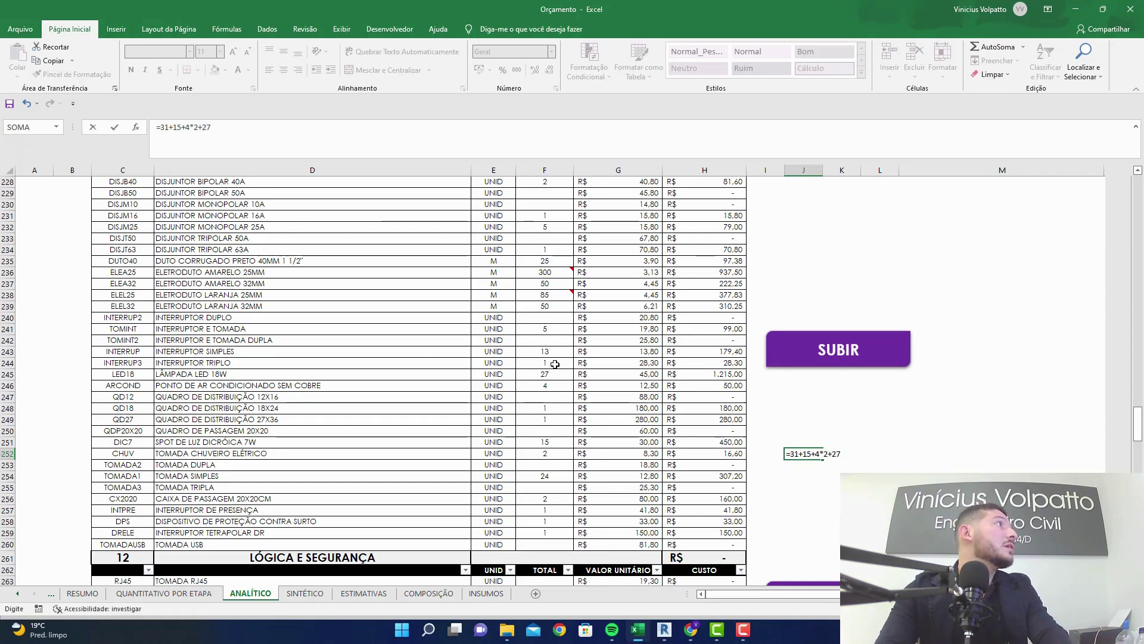
pyautogui.write('+')
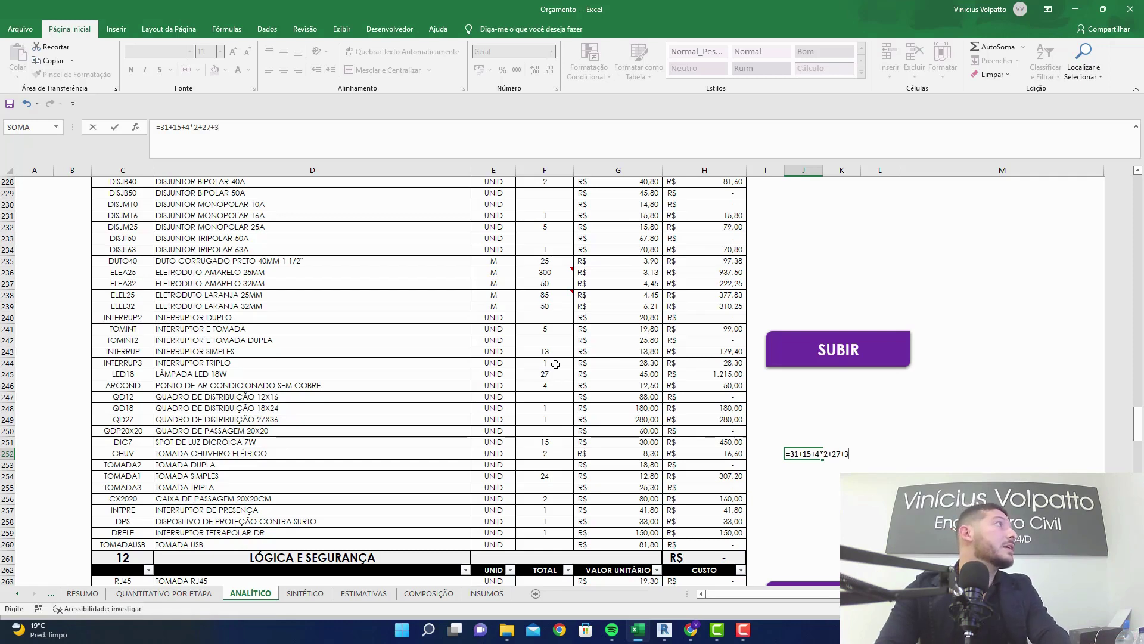
pyautogui.write('3+')
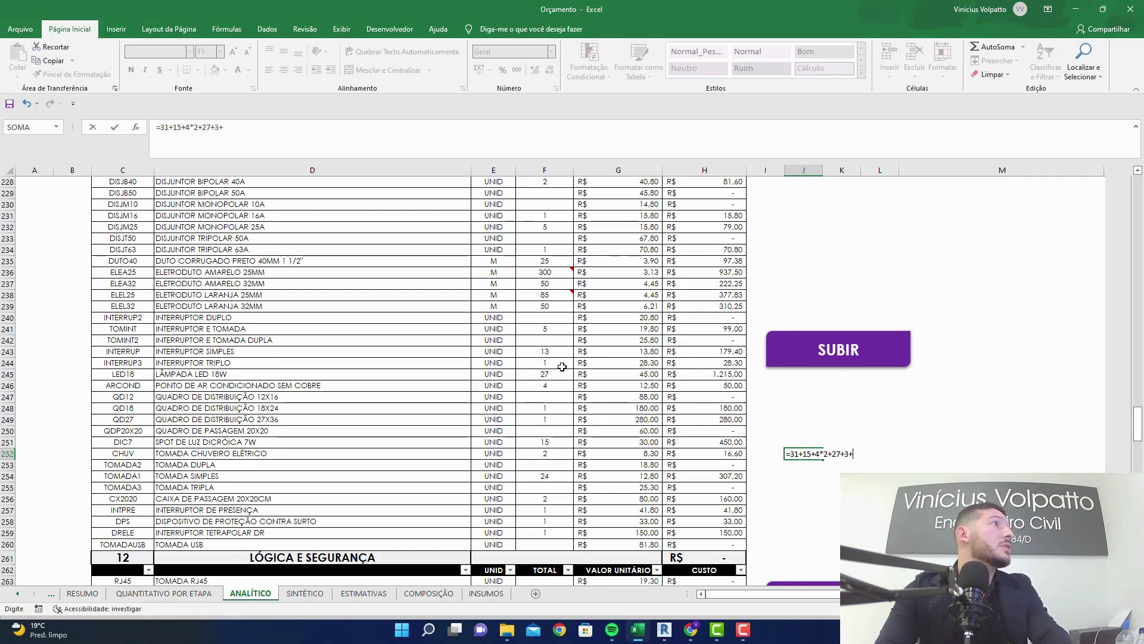
pyautogui.write('1+26')
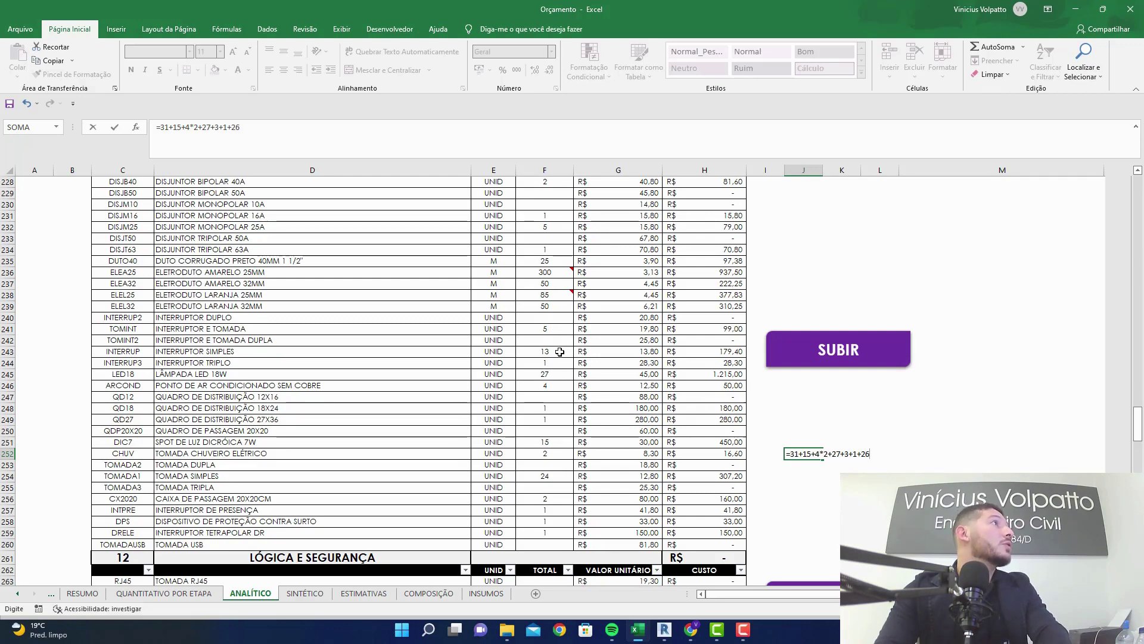
pyautogui.click(549, 352)
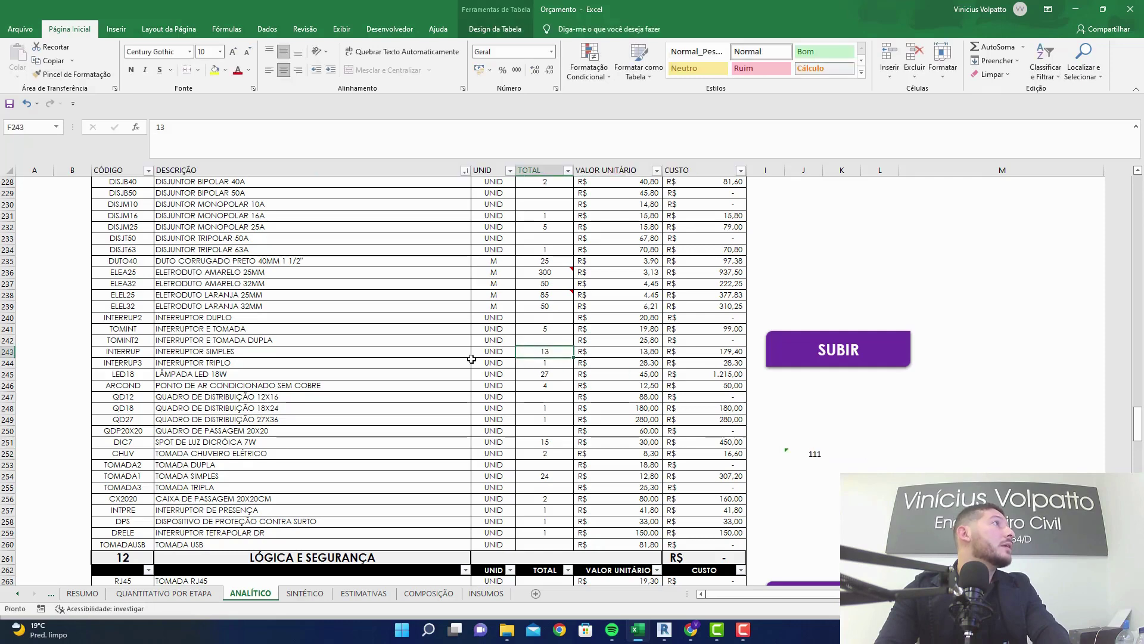
# - Check the switch totals and replace the final 26 in J252's sum with 13+10
pyautogui.click(546, 330)
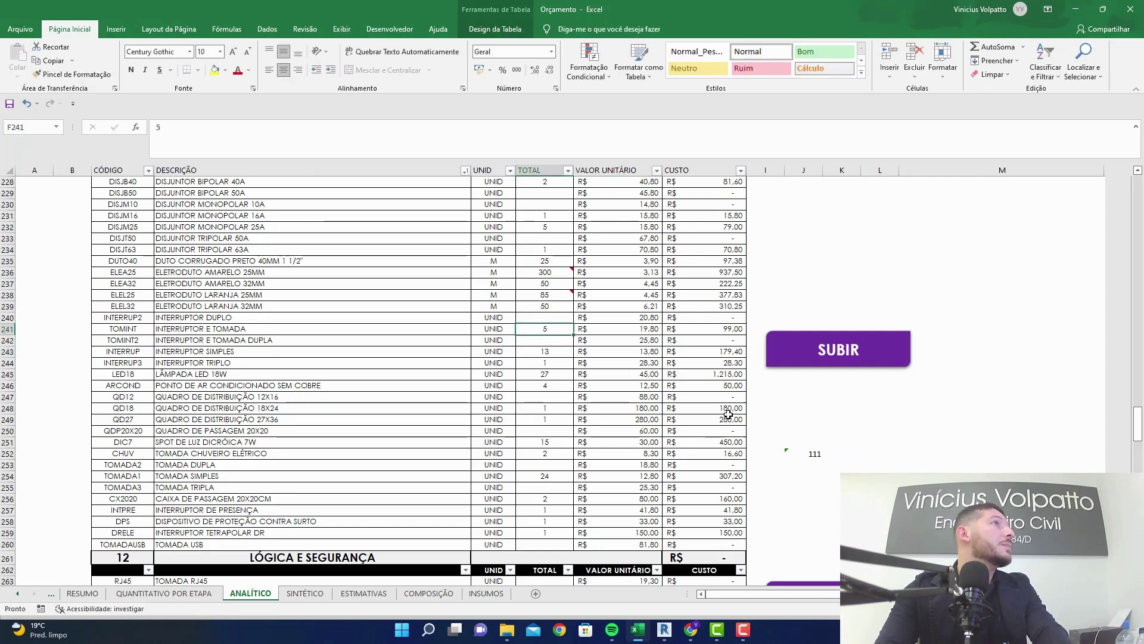
pyautogui.click(796, 455)
pyautogui.press('F2')
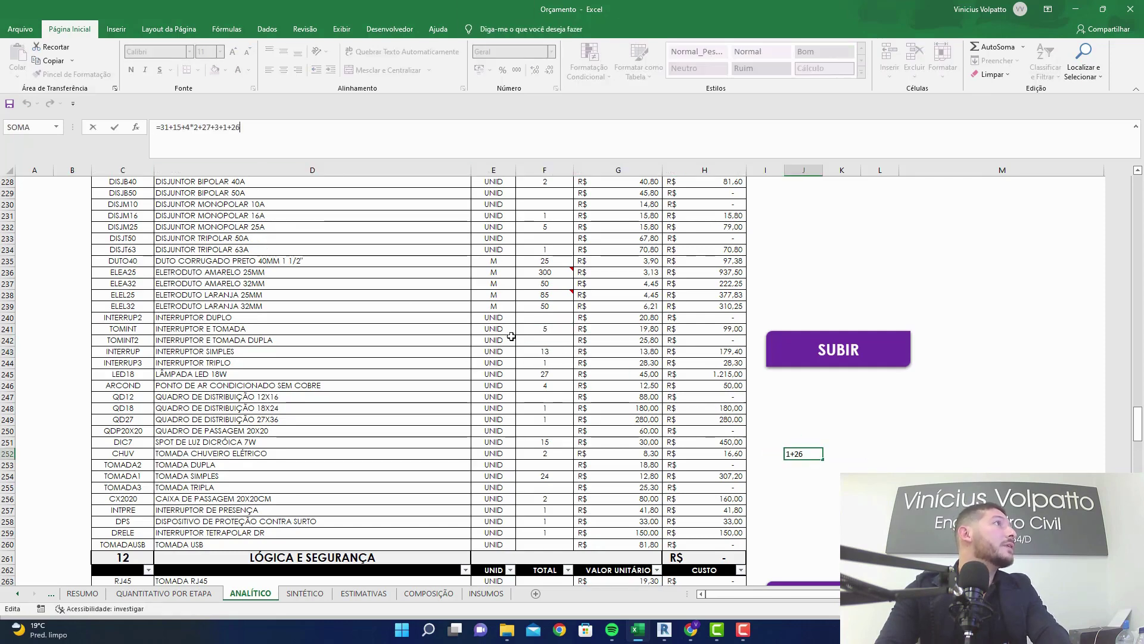
pyautogui.click(541, 351)
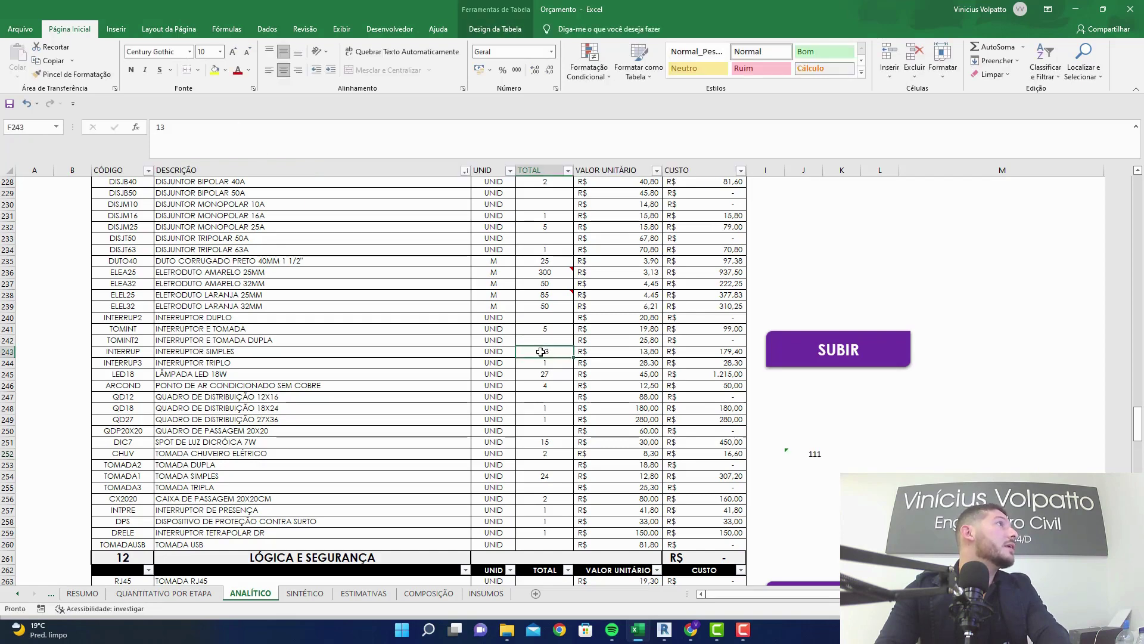
pyautogui.click(812, 454)
pyautogui.click(234, 127)
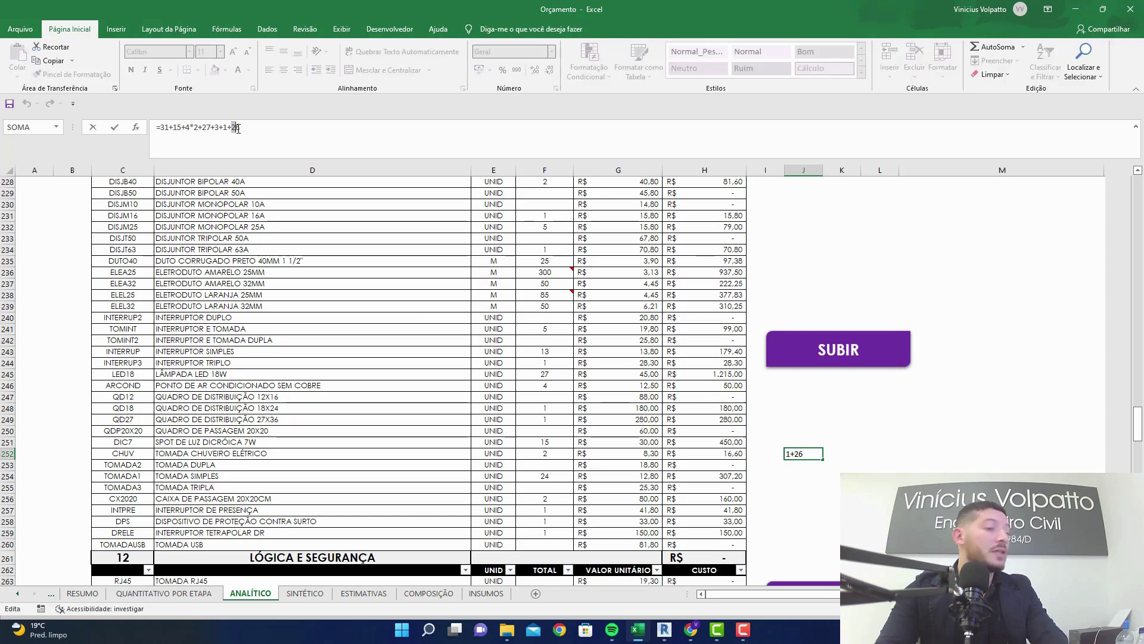
pyautogui.press('Delete')
pyautogui.press('Delete')
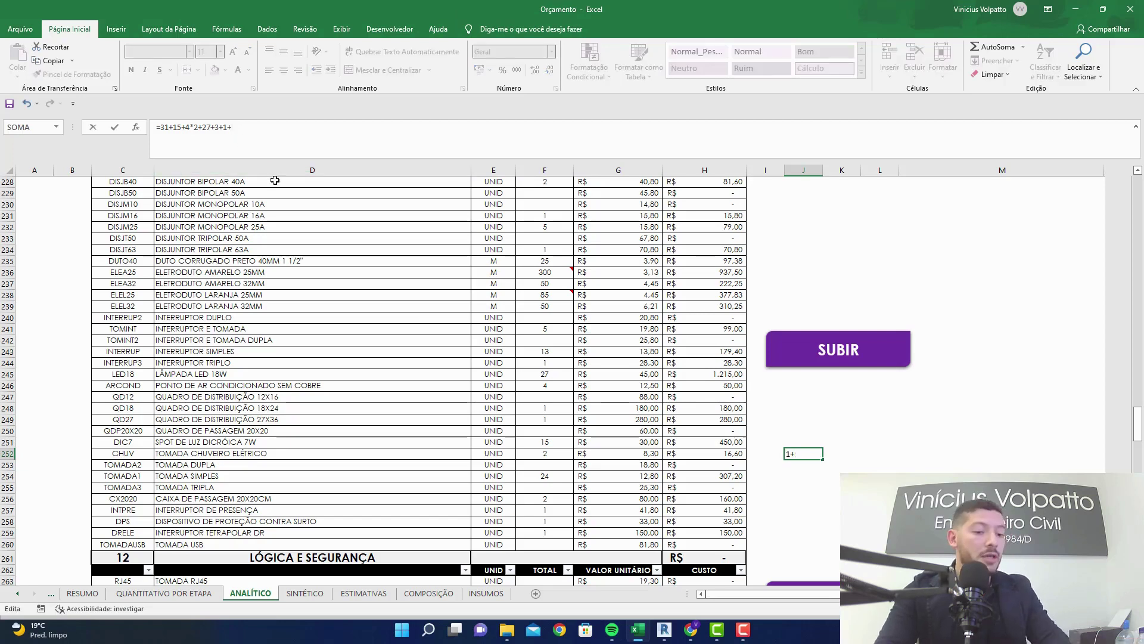
pyautogui.write('13')
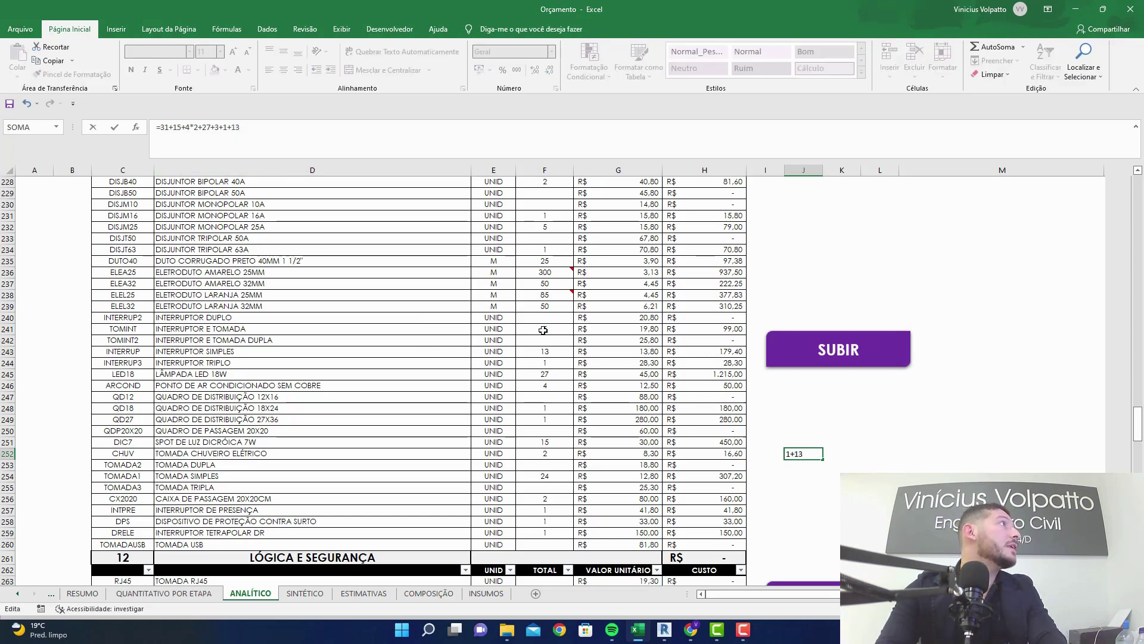
pyautogui.write('+10')
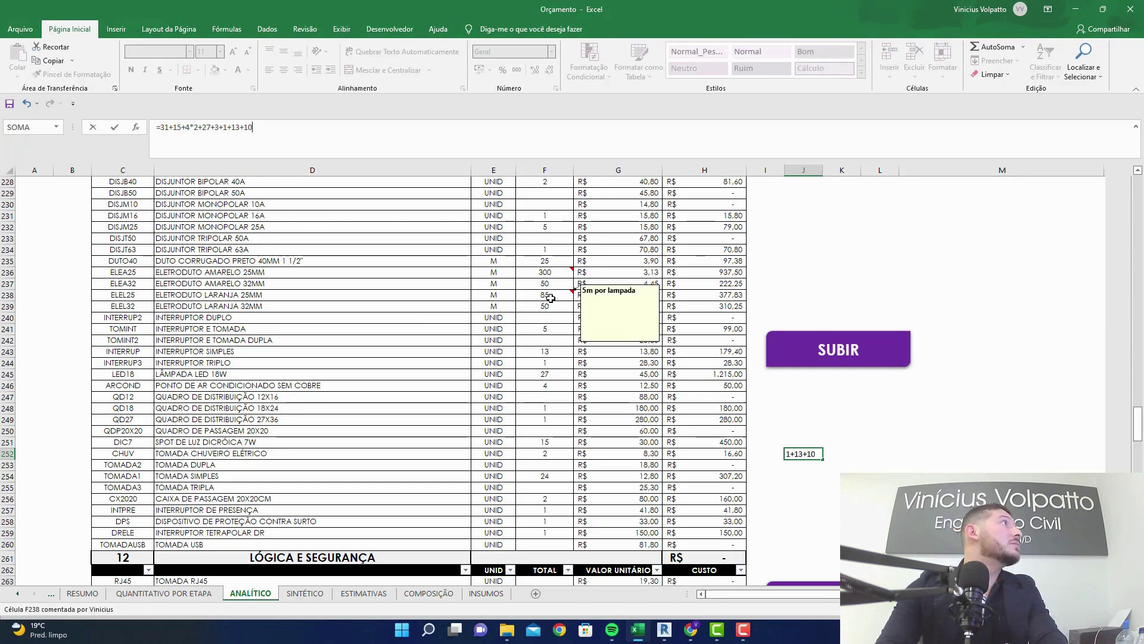
# - Extend the sum in J252 with +3+5+1+4+10 for the circuit breakers and remaining electrical points
pyautogui.scroll(1, 550, 296)
pyautogui.scroll(1, 544, 322)
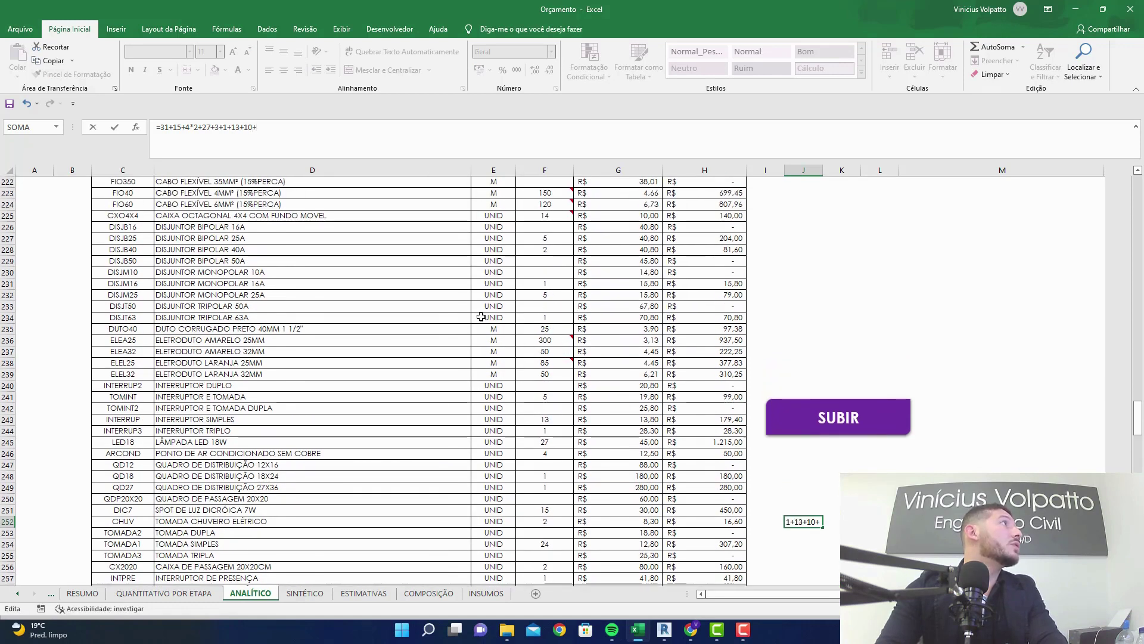
pyautogui.write('3+5+')
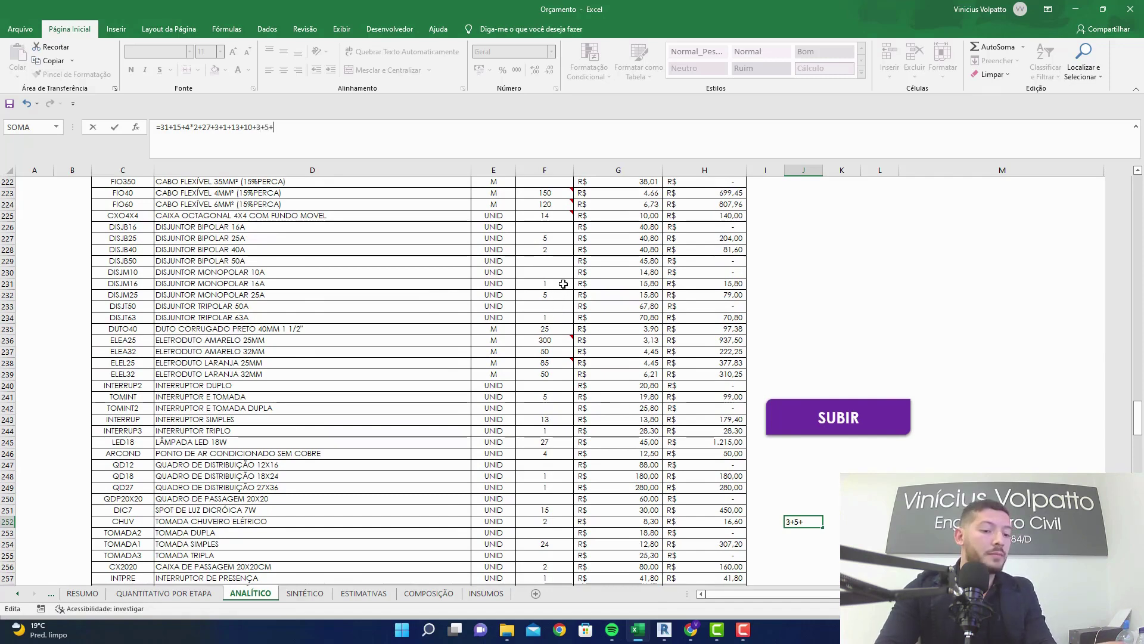
pyautogui.write('1+')
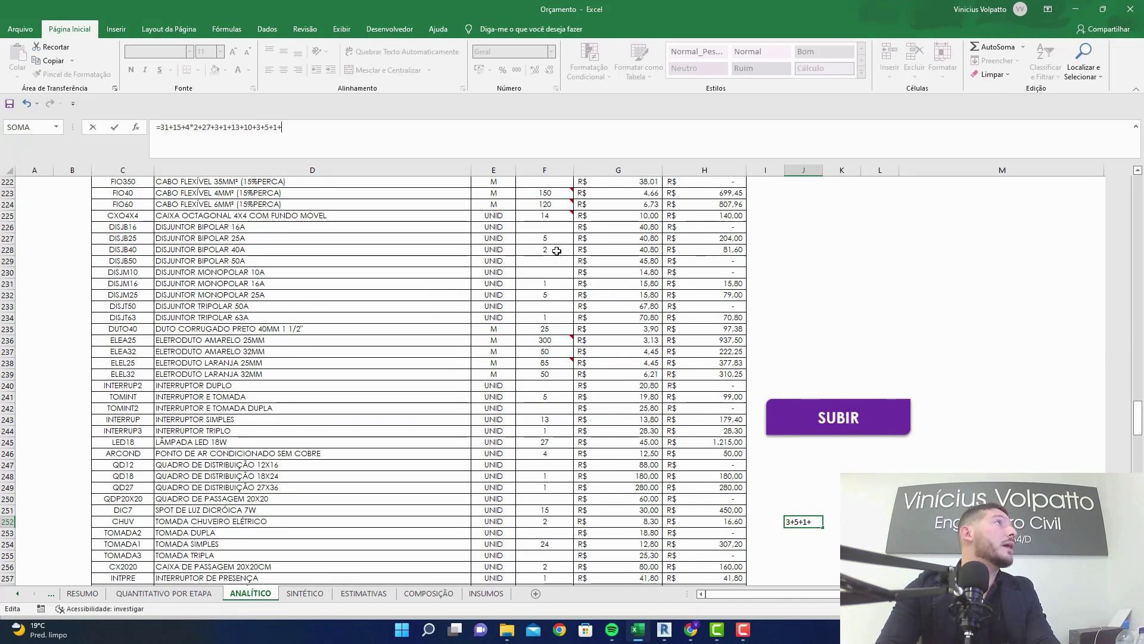
pyautogui.write('4+')
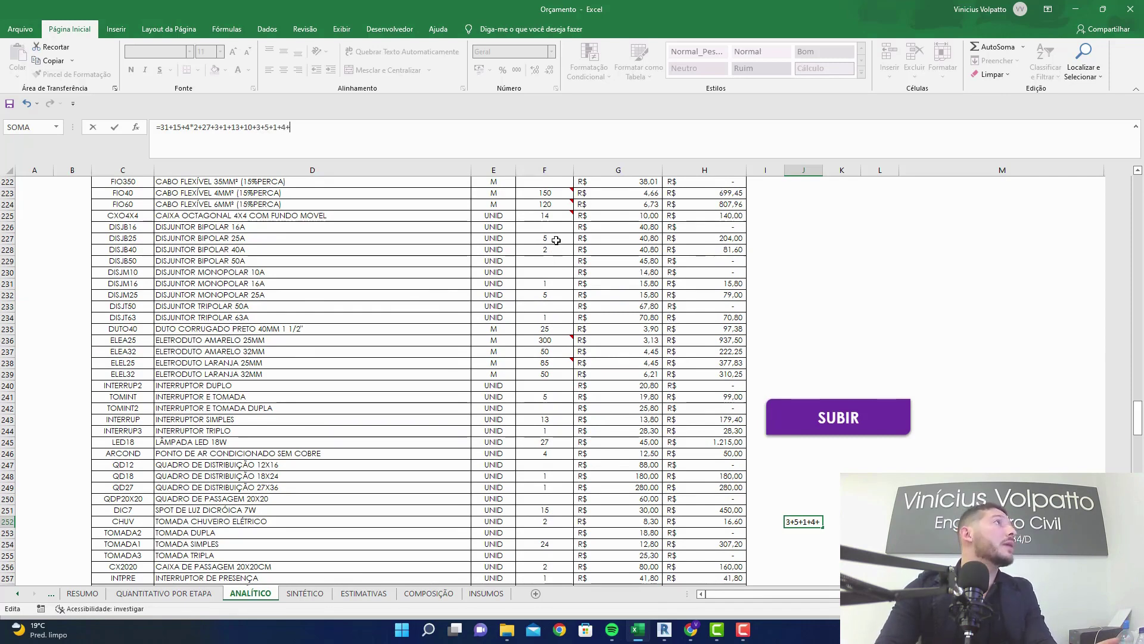
pyautogui.write('10')
pyautogui.scroll(3, 551, 244)
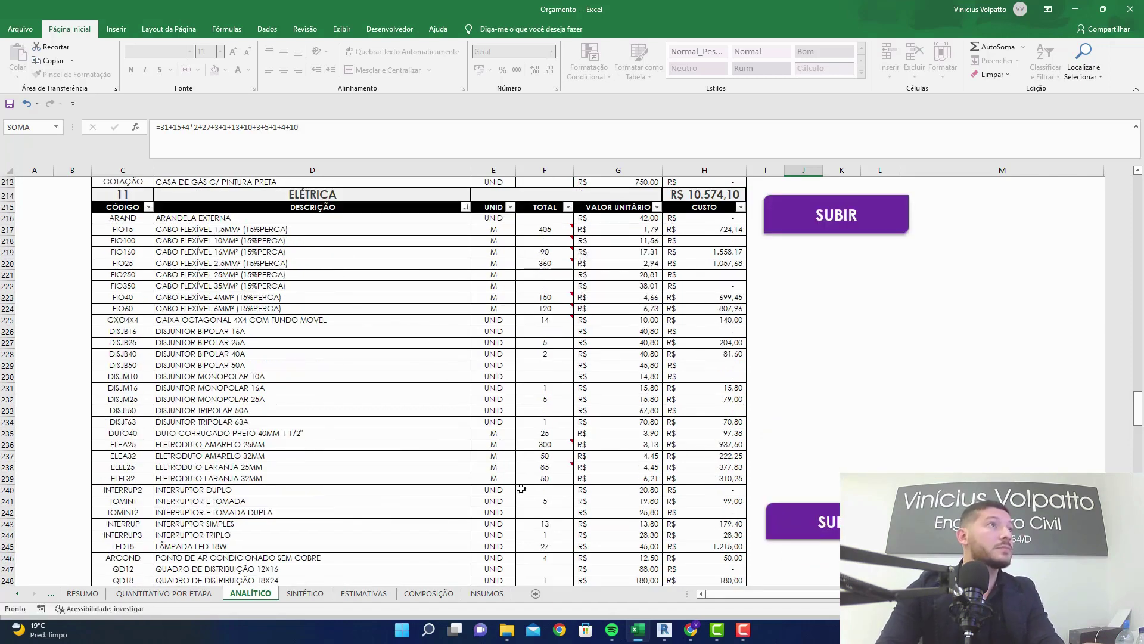
pyautogui.press('Return')
# - Clear the scratch sum in J252 and set the ELETRICISTA item's total to 131 points
pyautogui.click(804, 498)
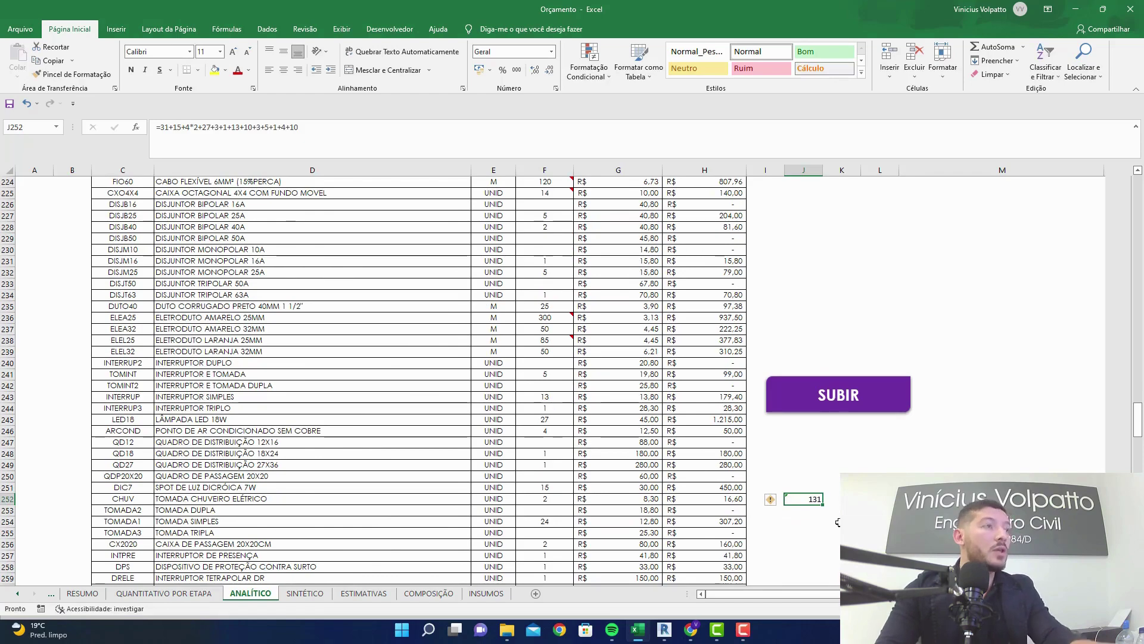
pyautogui.press('Delete')
pyautogui.scroll(-20, 650, 483)
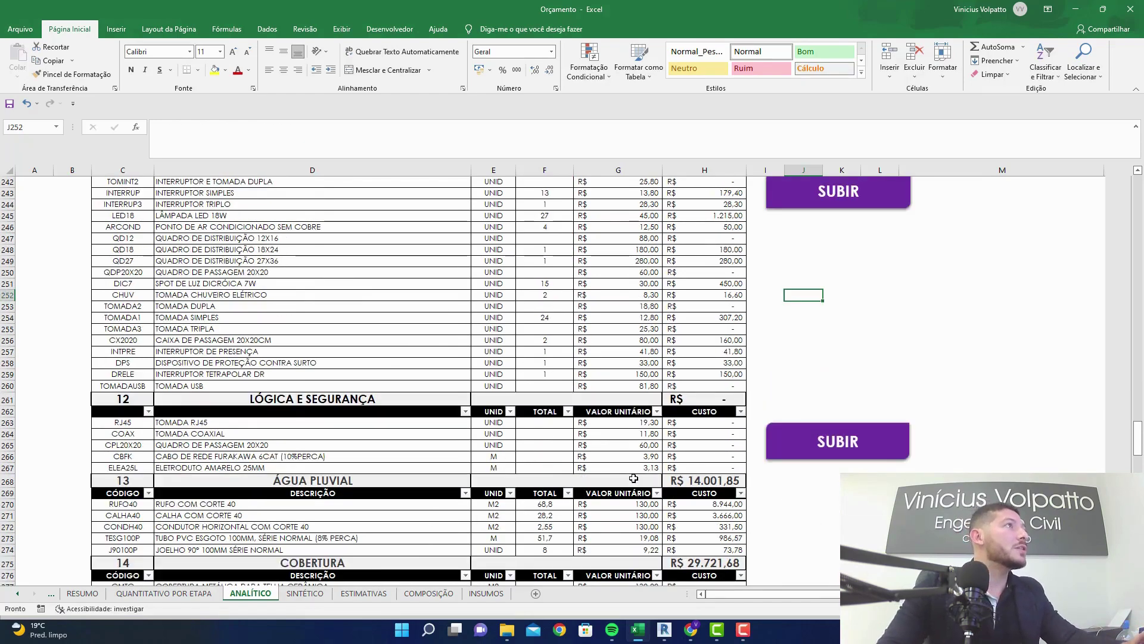
pyautogui.scroll(-5, 630, 479)
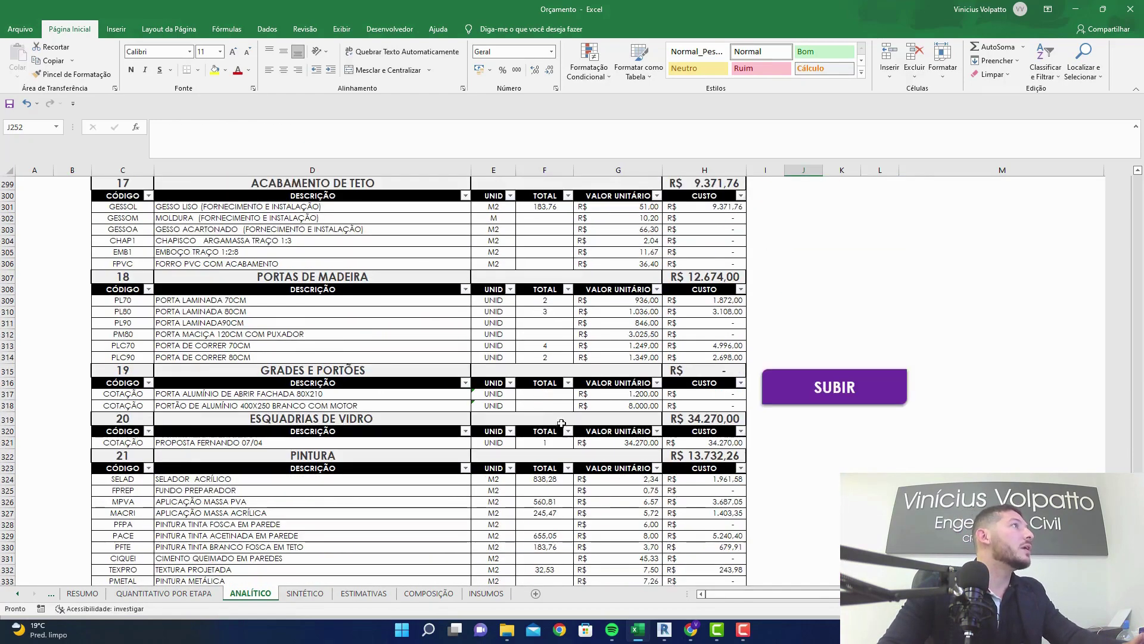
pyautogui.scroll(-12, 510, 431)
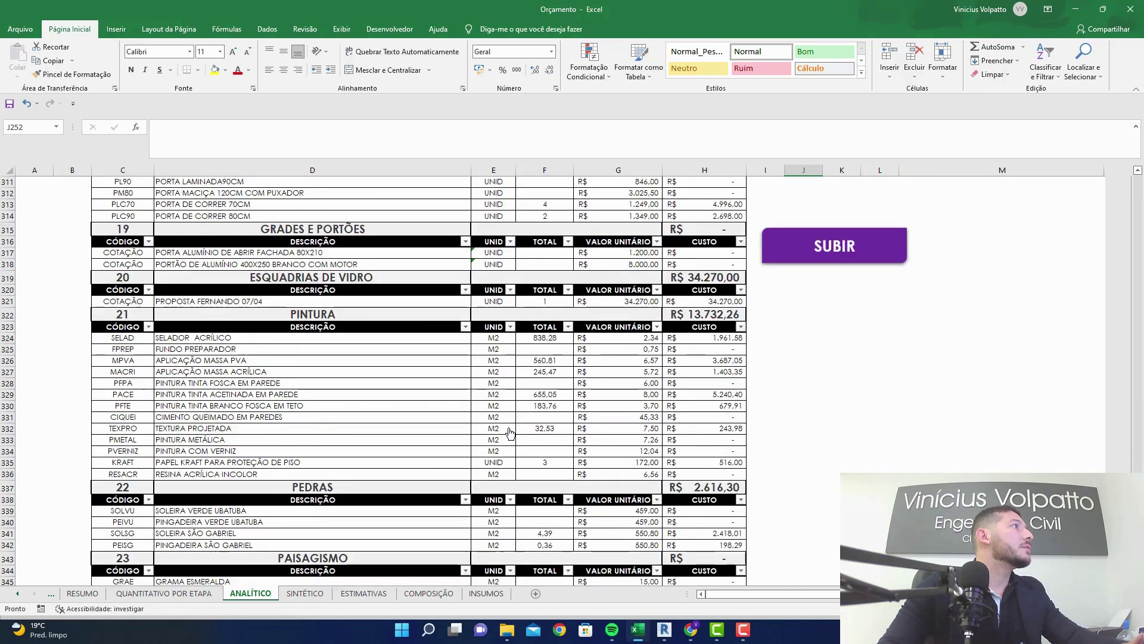
pyautogui.scroll(-2, 510, 430)
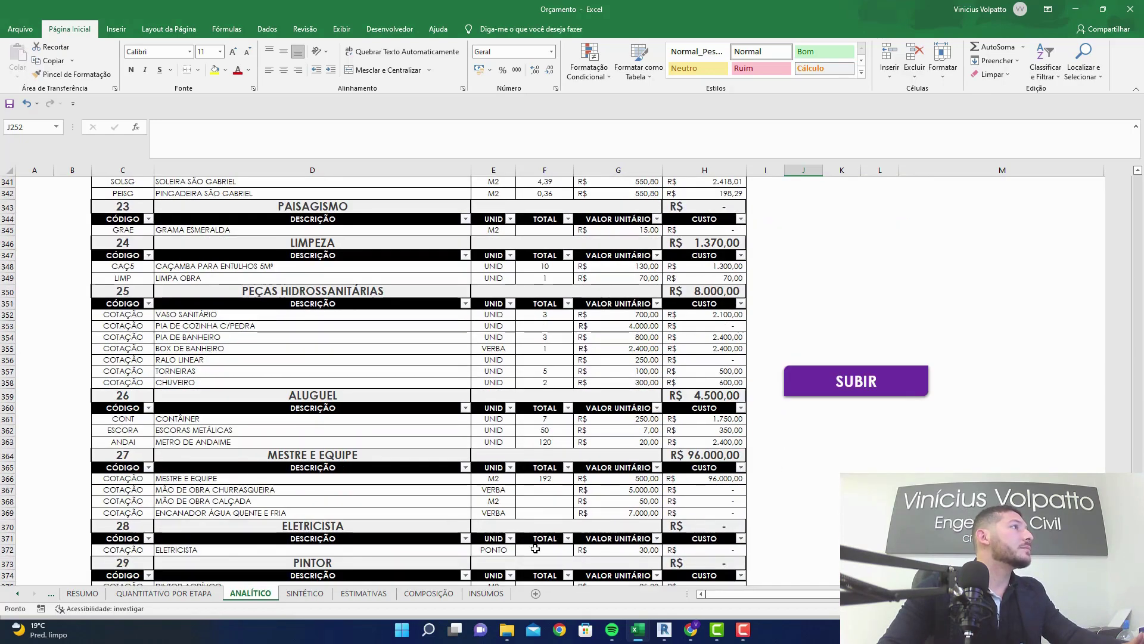
pyautogui.click(535, 549)
pyautogui.write('13')
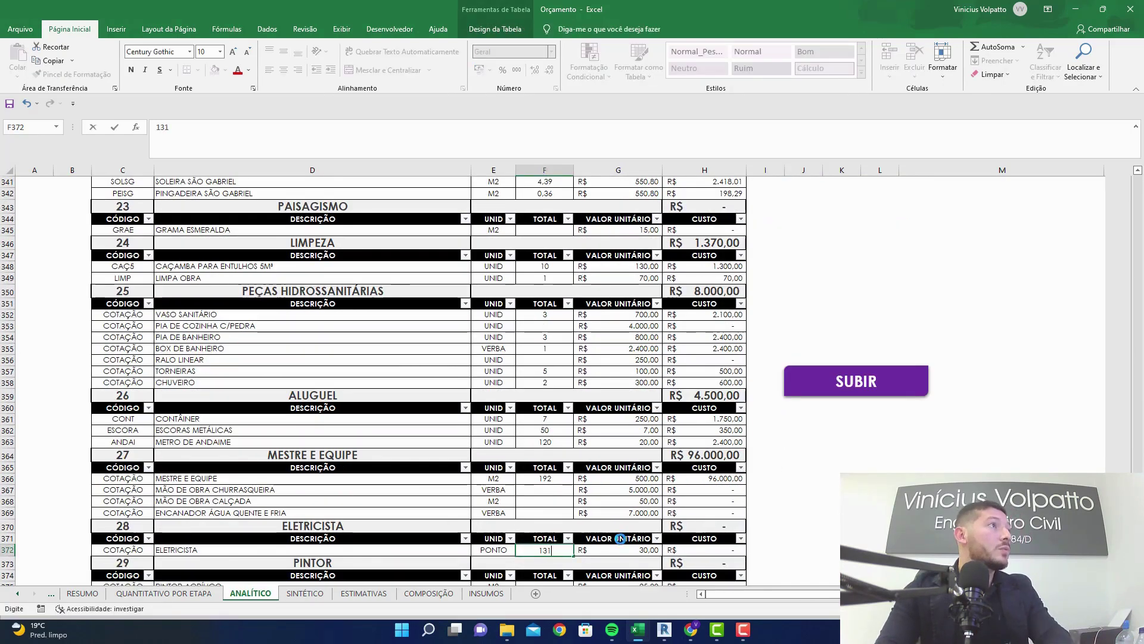
pyautogui.write('1')
pyautogui.press('Return')
pyautogui.scroll(-2, 685, 477)
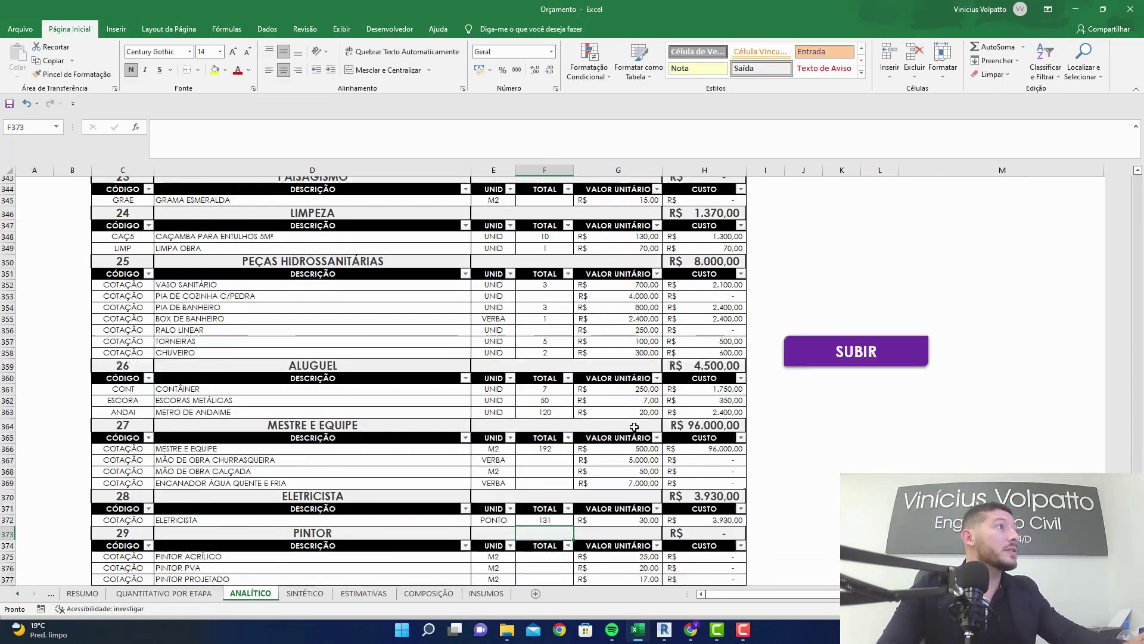
# - Review the labour sections down to PINTOR, including the unit values of the acrylic, PVA and projected painting items
pyautogui.click(767, 476)
pyautogui.press('Up')
pyautogui.press('Up')
pyautogui.press('Up')
pyautogui.press('Up')
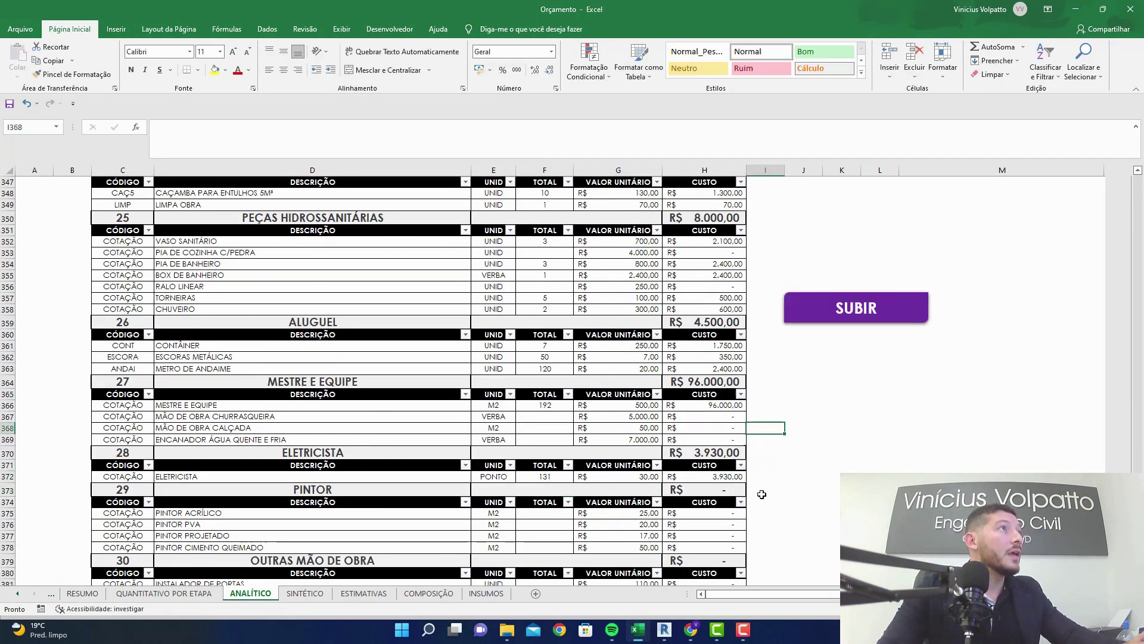
pyautogui.press('Down')
pyautogui.press('Down')
pyautogui.press('Down')
pyautogui.press('Down')
pyautogui.press('Down')
pyautogui.press('Down')
pyautogui.press('Down')
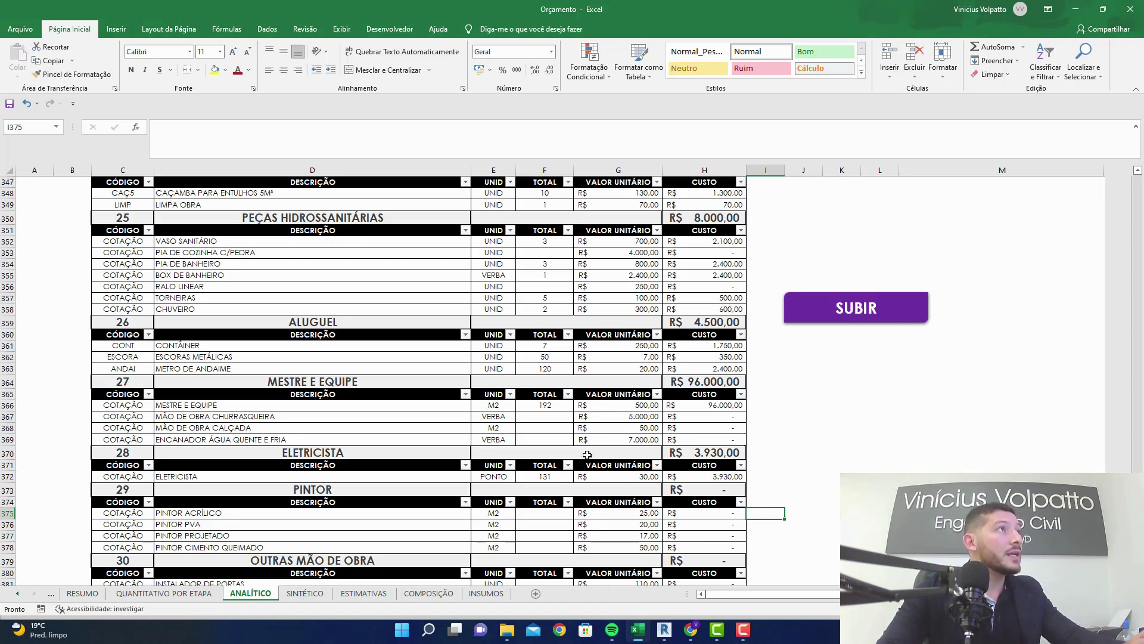
pyautogui.scroll(-1, 393, 422)
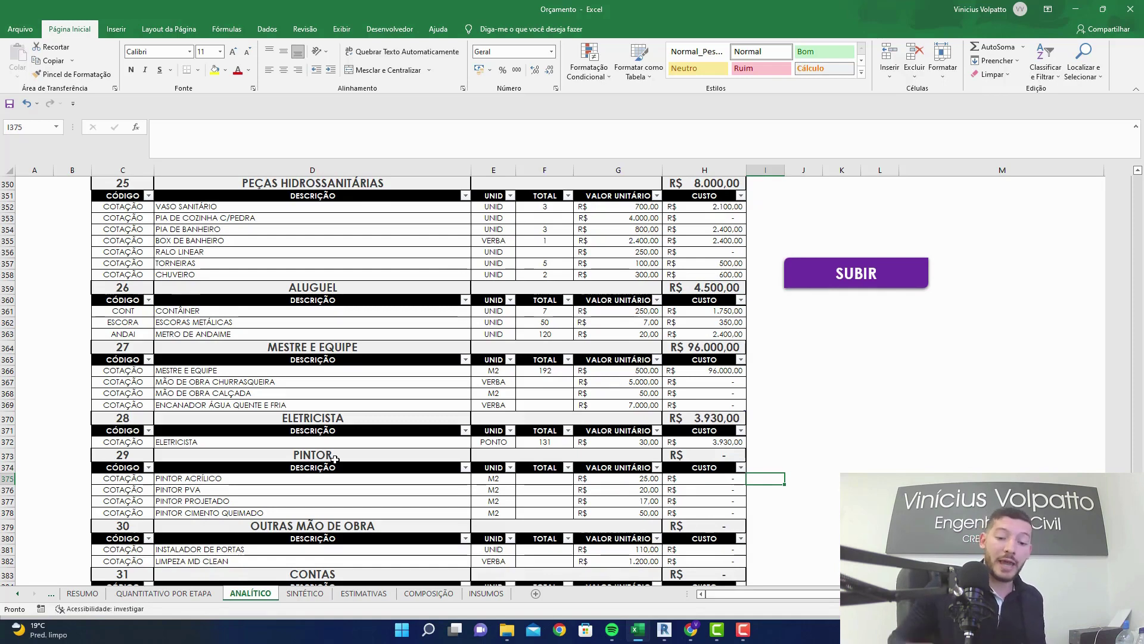
pyautogui.click(240, 478)
pyautogui.click(607, 479)
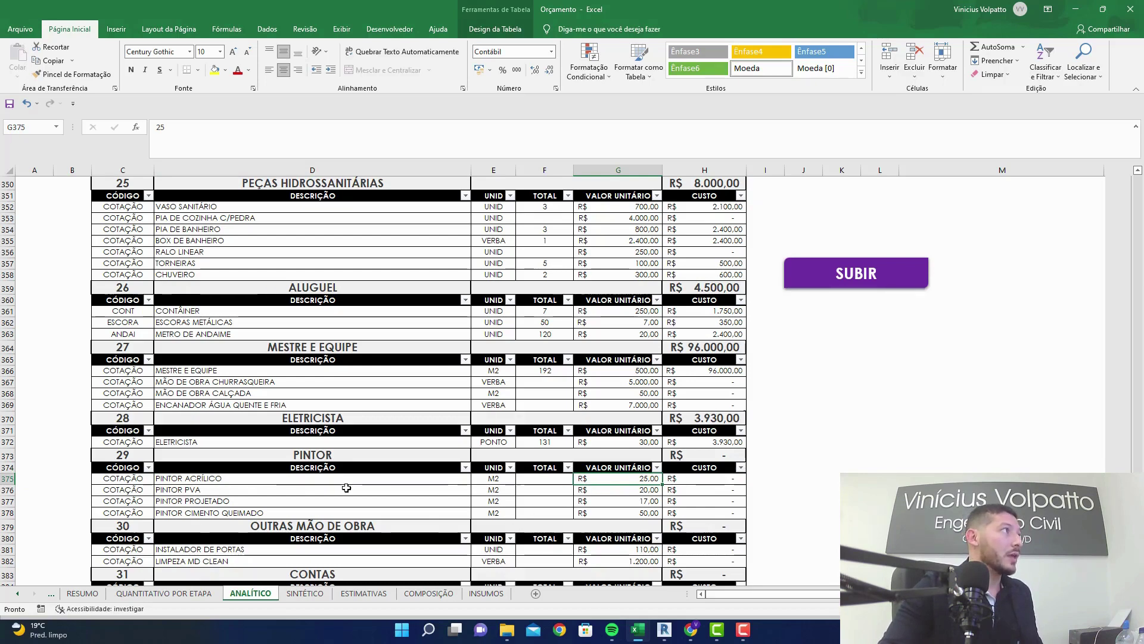
pyautogui.click(590, 491)
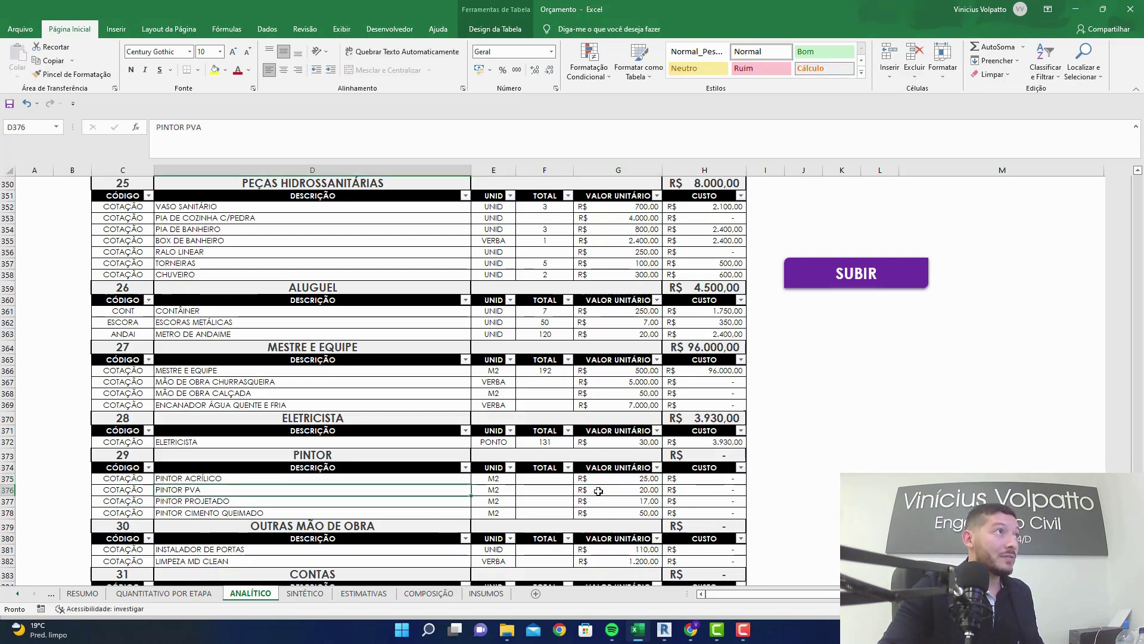
pyautogui.click(350, 502)
pyautogui.click(626, 504)
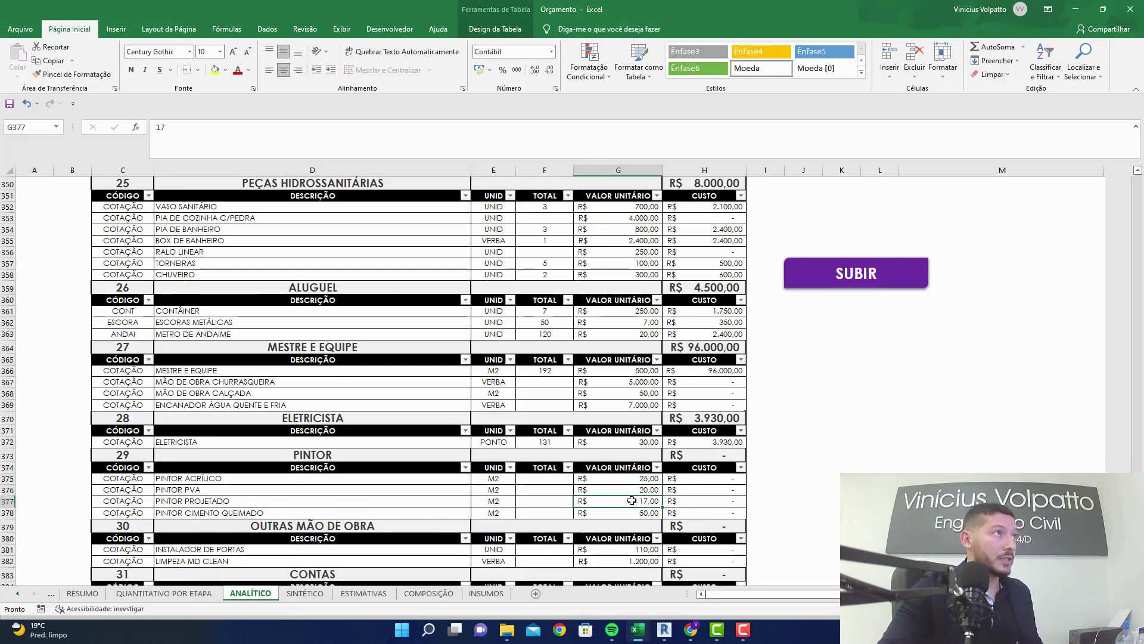
# - Set the unit value of PINTOR CIMENTO QUEIMADO to R$ 60,00
pyautogui.click(378, 516)
pyautogui.click(627, 511)
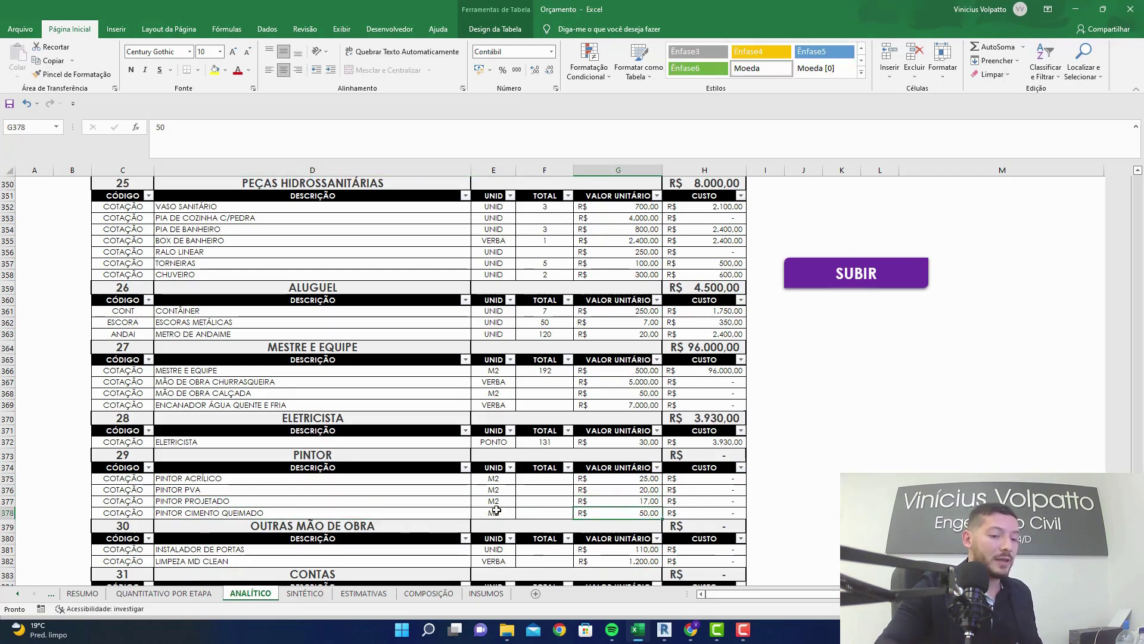
pyautogui.write('60')
pyautogui.press('Return')
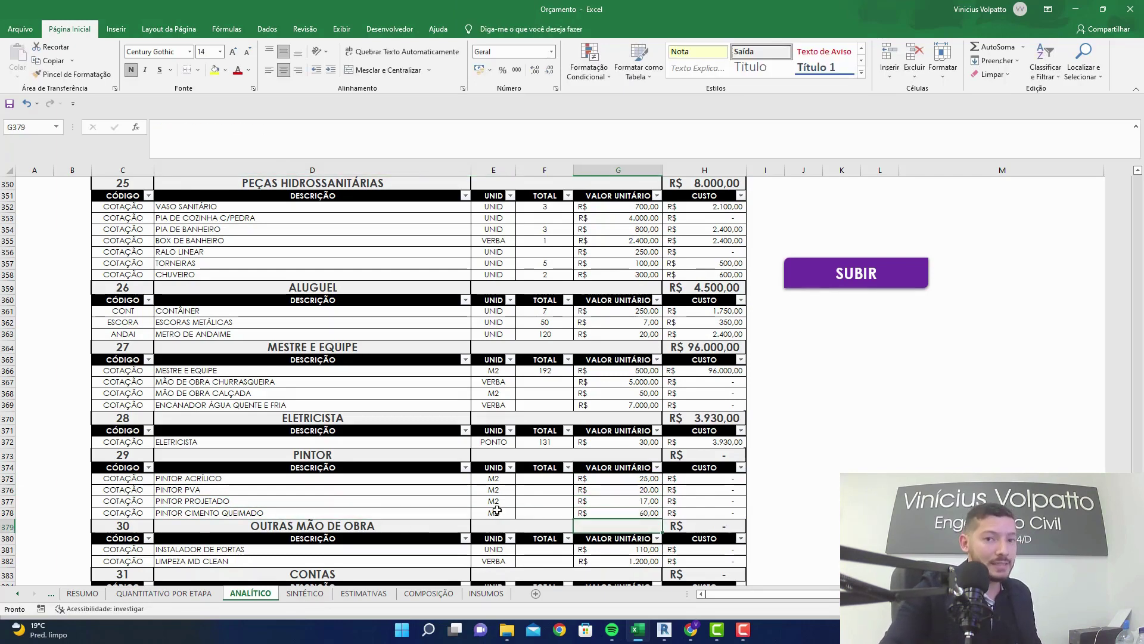
# - Link the PINTOR ACRÍLICO total to the APLICAÇÃO MASSA ACRÍLICA quantity with =F327, and undo the automatic fill of the rows below
pyautogui.click(556, 480)
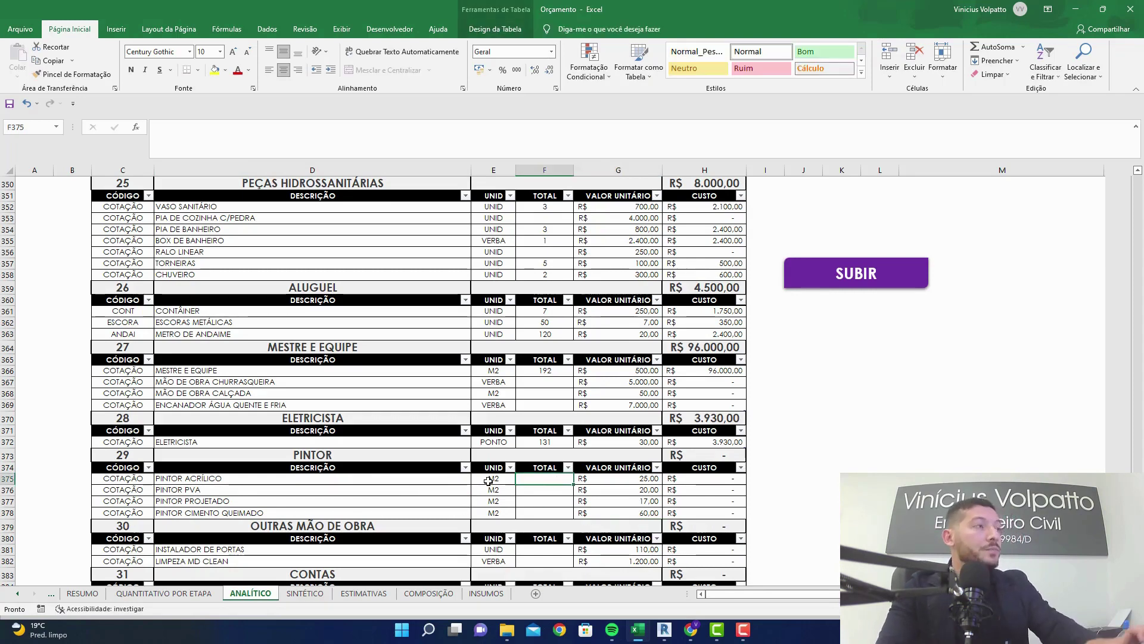
pyautogui.write('=')
pyautogui.scroll(2, 490, 462)
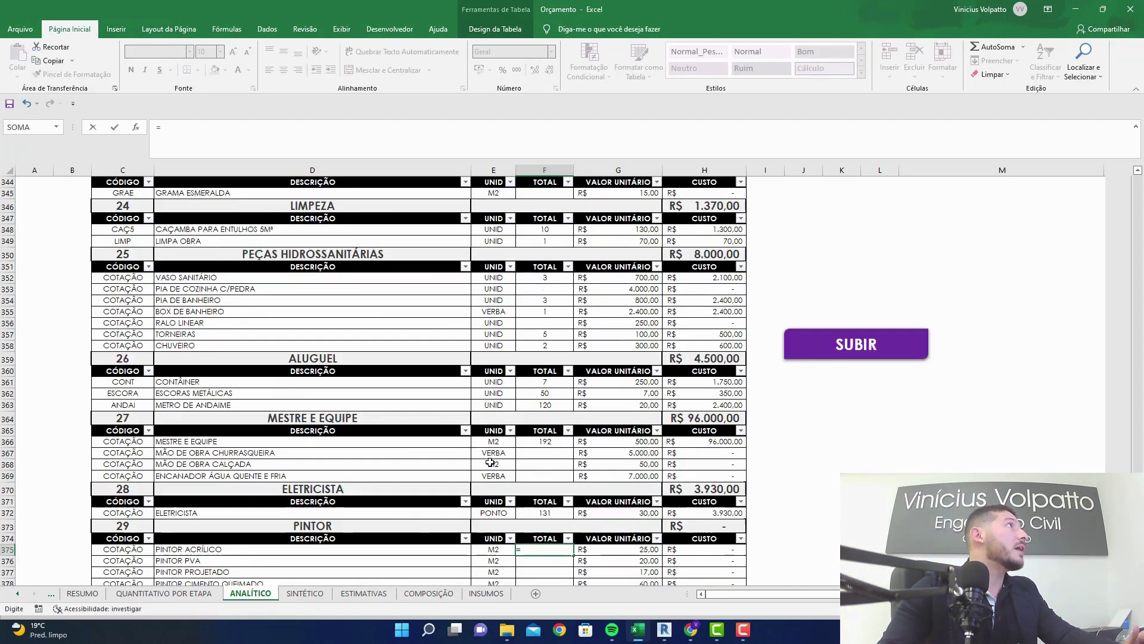
pyautogui.scroll(7, 490, 462)
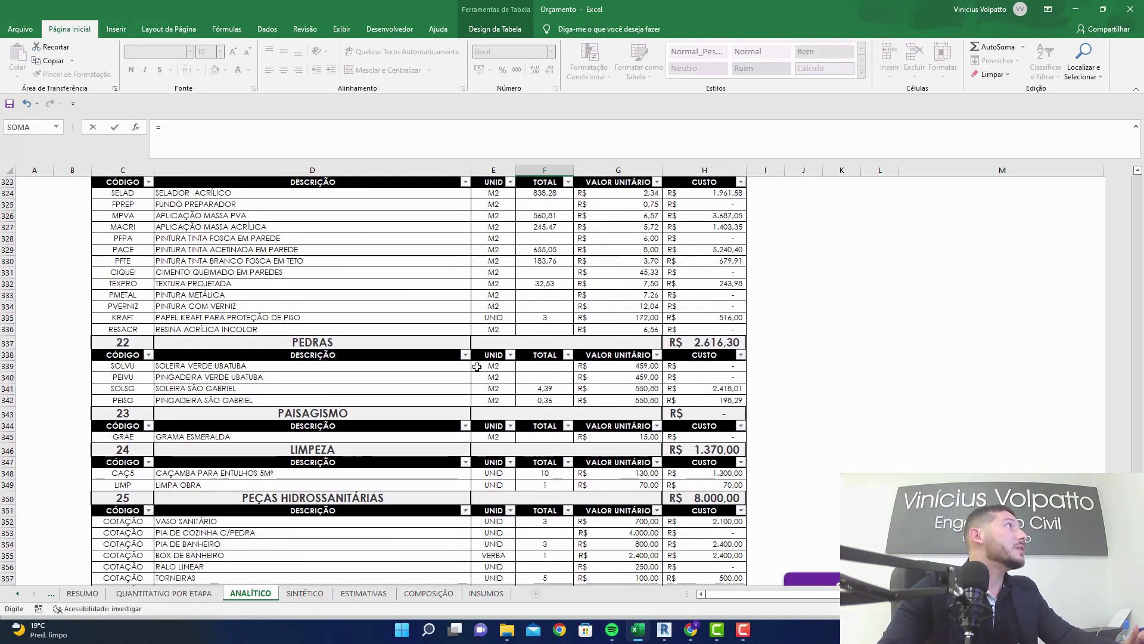
pyautogui.scroll(1, 370, 310)
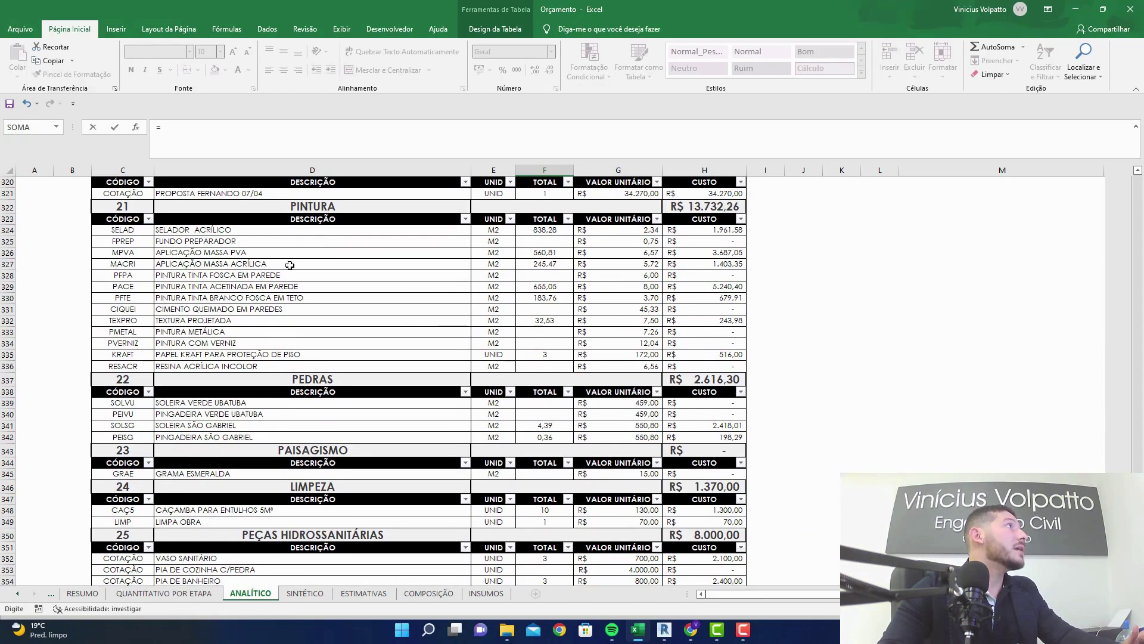
pyautogui.click(544, 263)
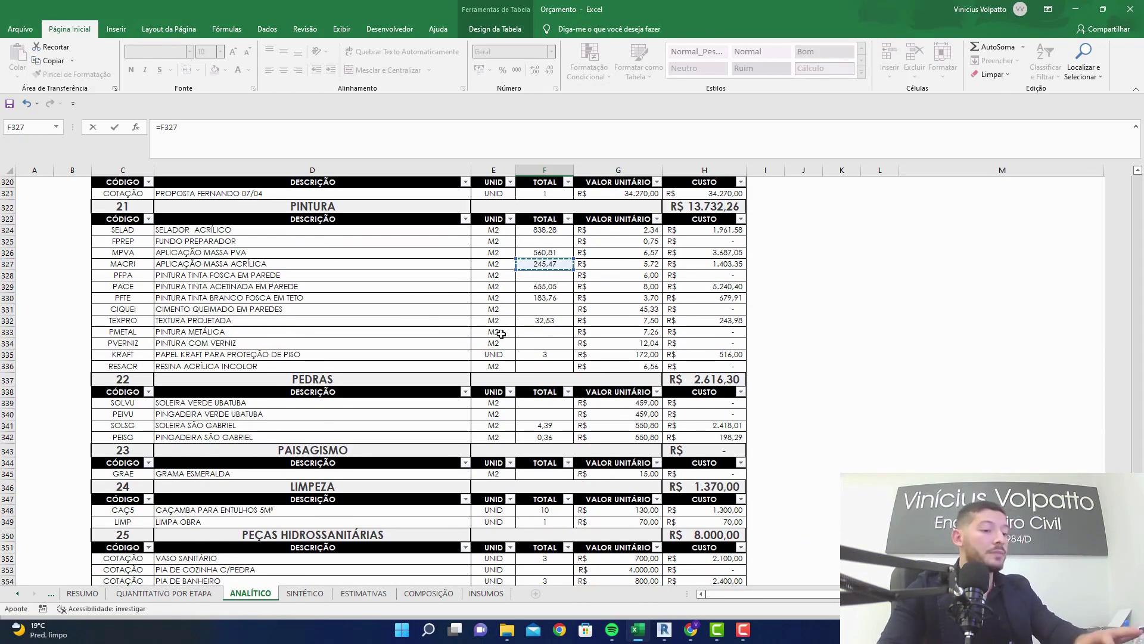
pyautogui.press('Return')
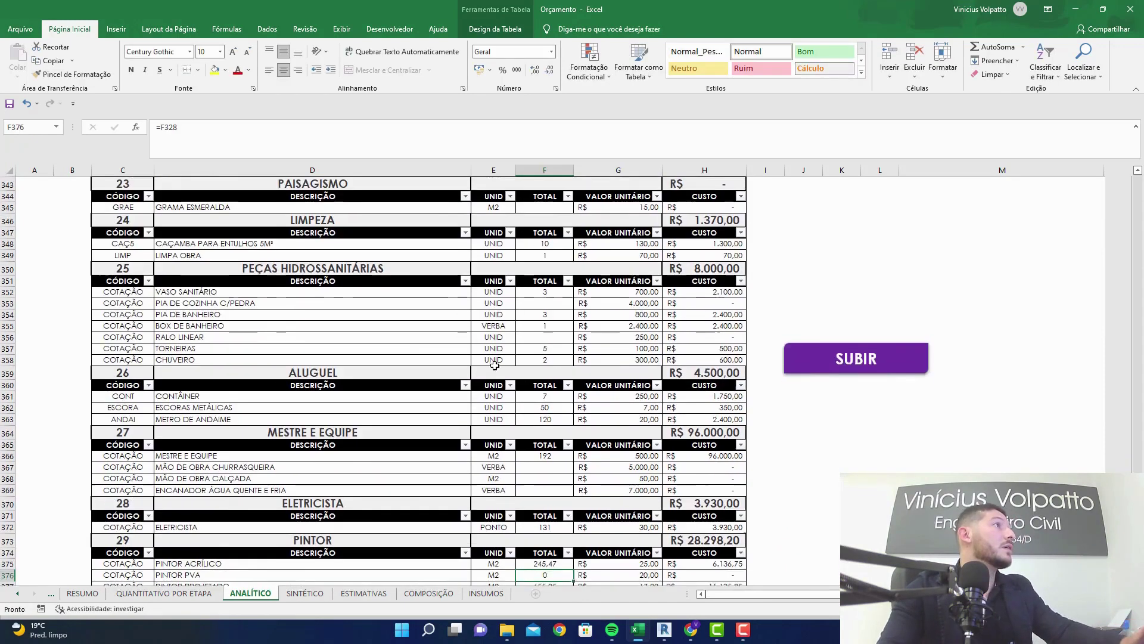
pyautogui.scroll(-4, 494, 365)
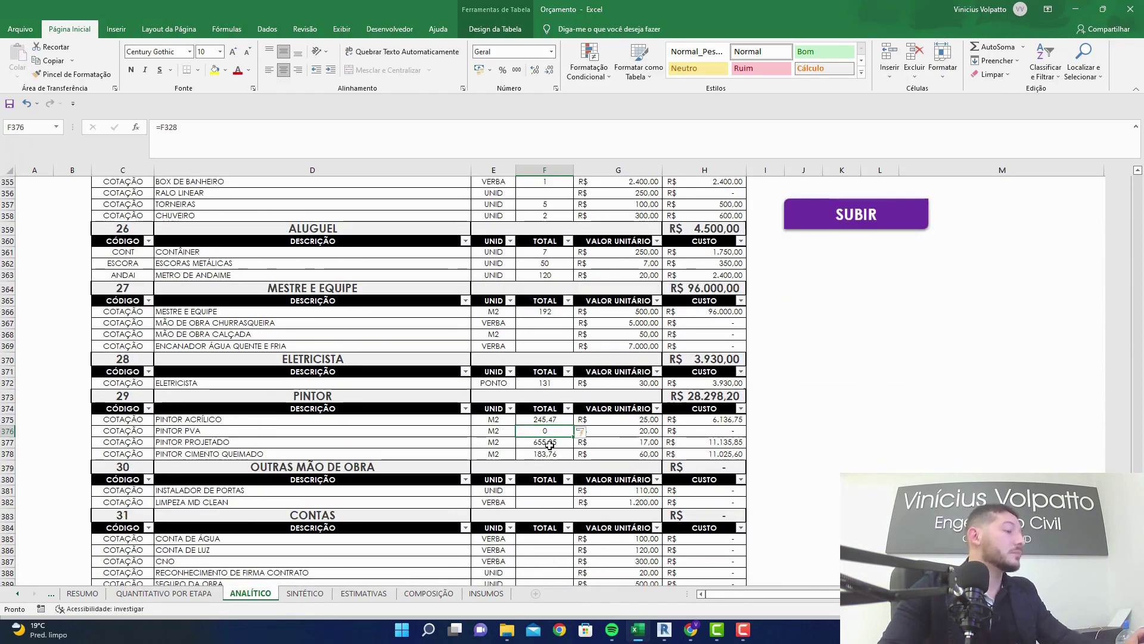
pyautogui.hotkey('ctrl', 'z')
# - Link the PINTOR PVA total to the APLICAÇÃO MASSA PVA quantity with the formula =F326
pyautogui.click(553, 429)
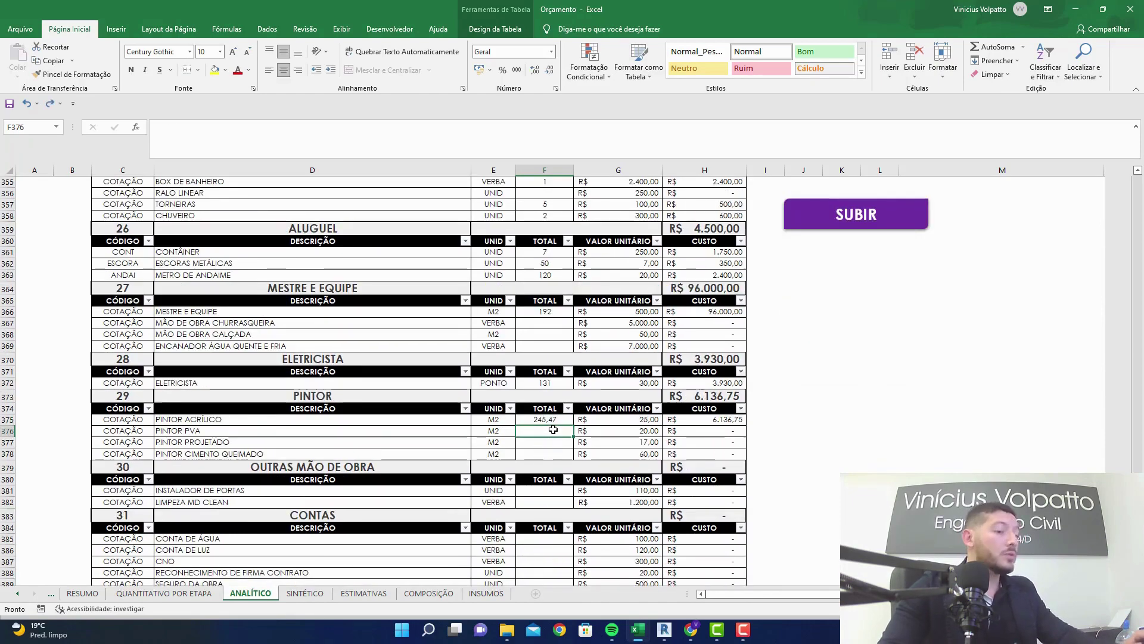
pyautogui.write('=')
pyautogui.scroll(6, 550, 418)
pyautogui.scroll(8, 550, 418)
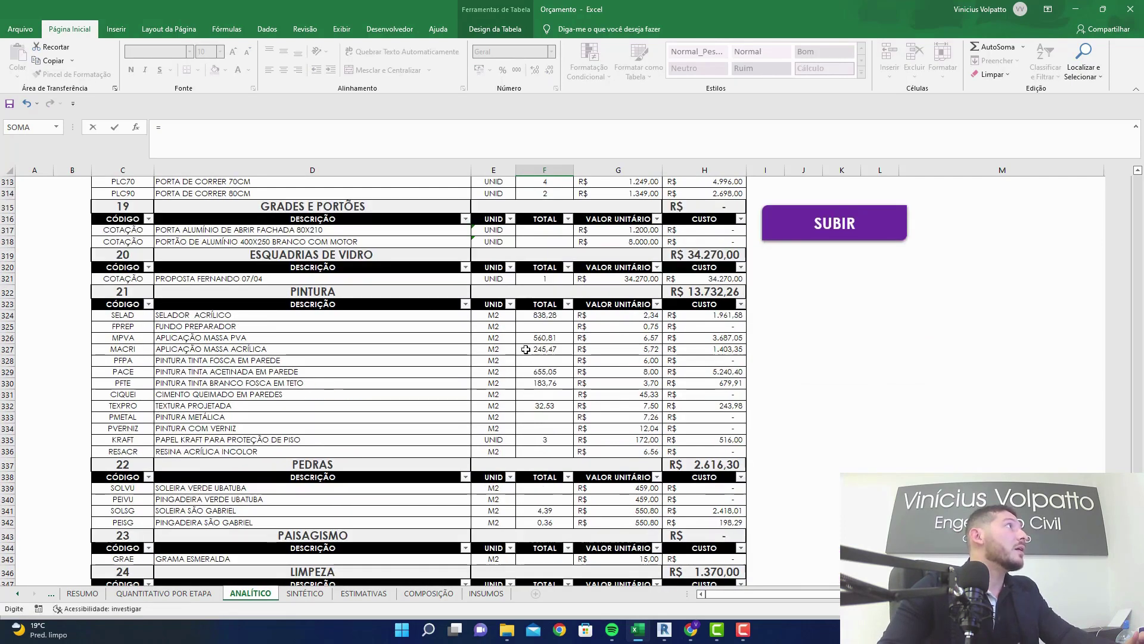
pyautogui.click(561, 338)
pyautogui.write('+')
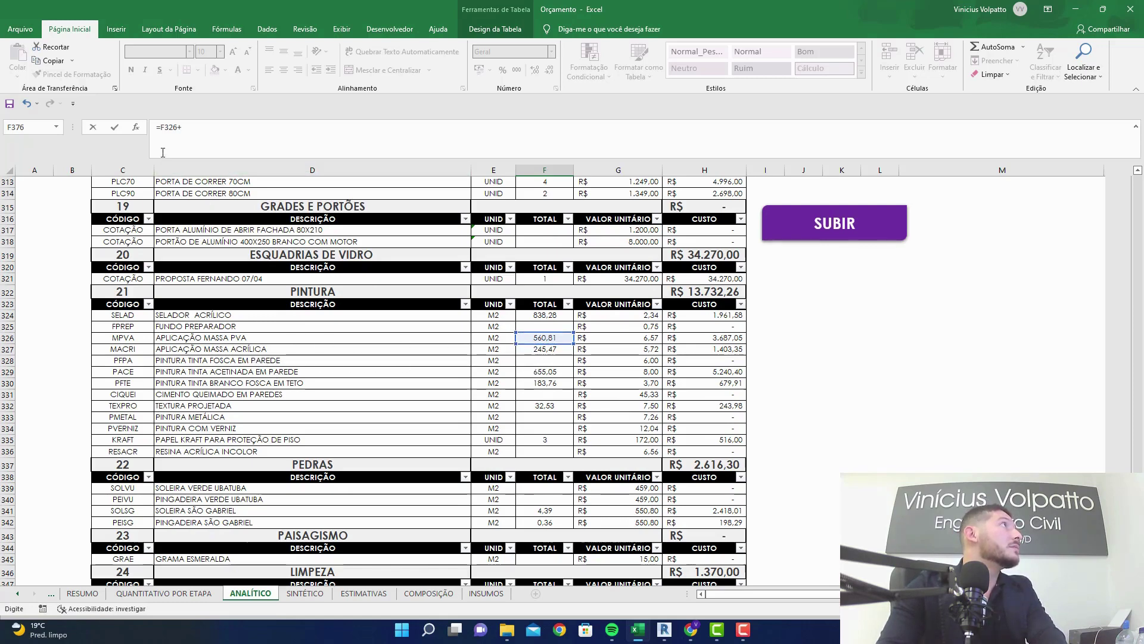
pyautogui.moveTo(162, 127); pyautogui.dragTo(215, 131)
pyautogui.press('BackSpace')
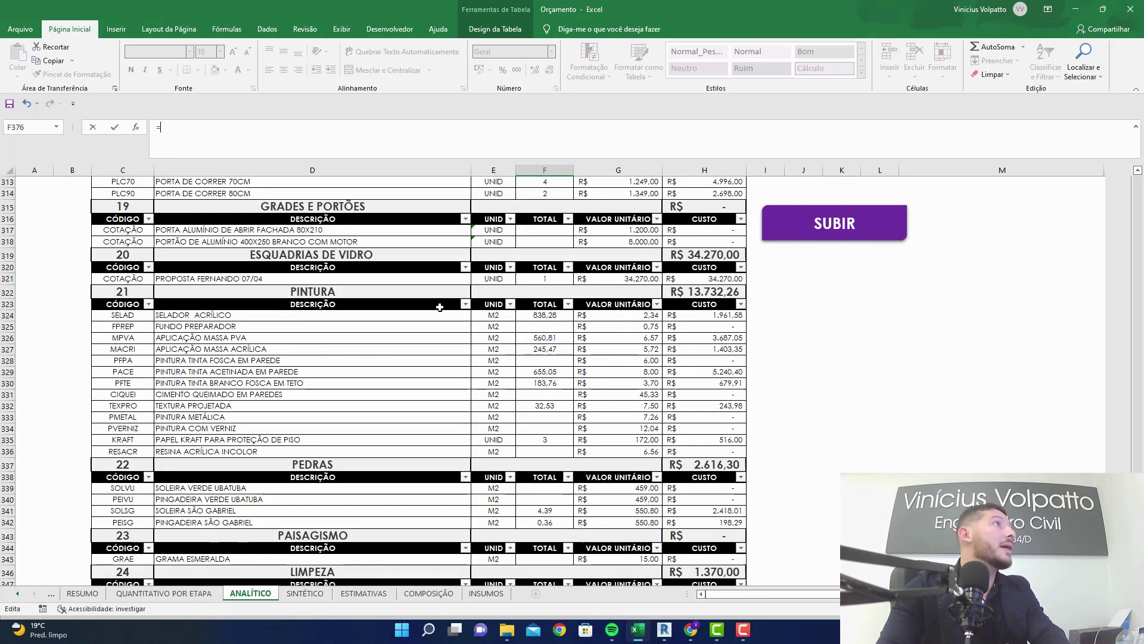
pyautogui.click(544, 370)
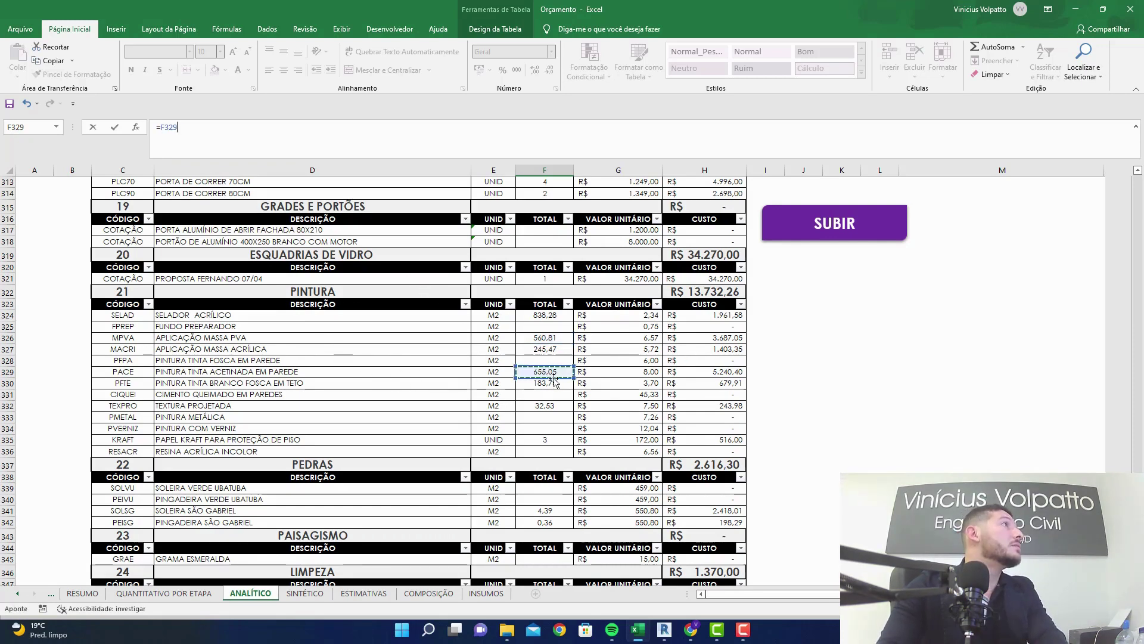
pyautogui.click(552, 337)
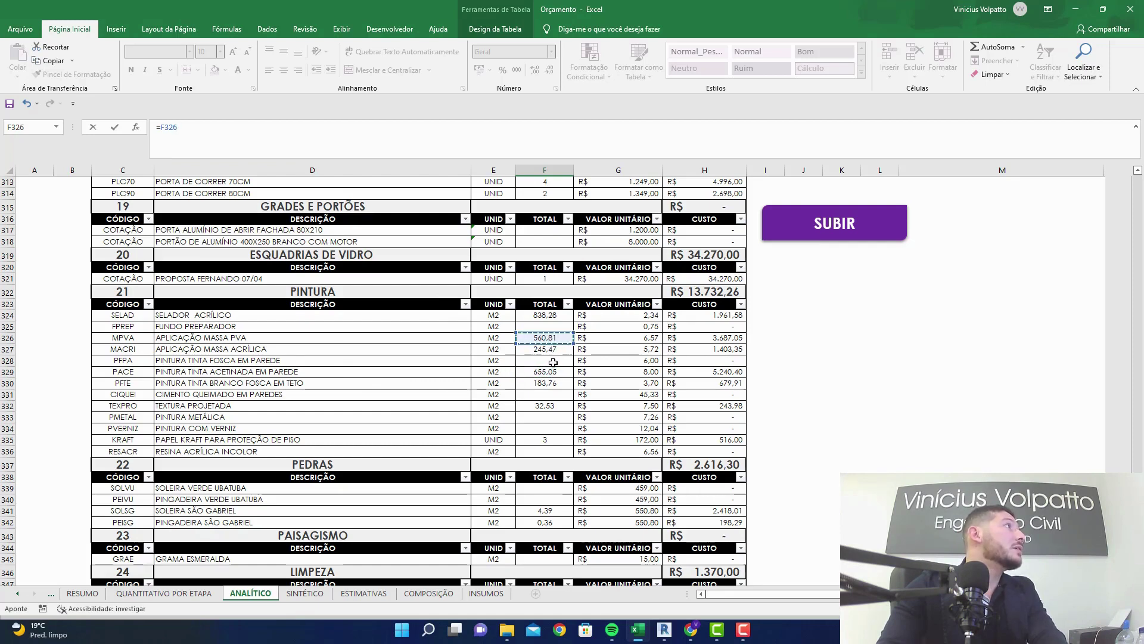
pyautogui.write('+')
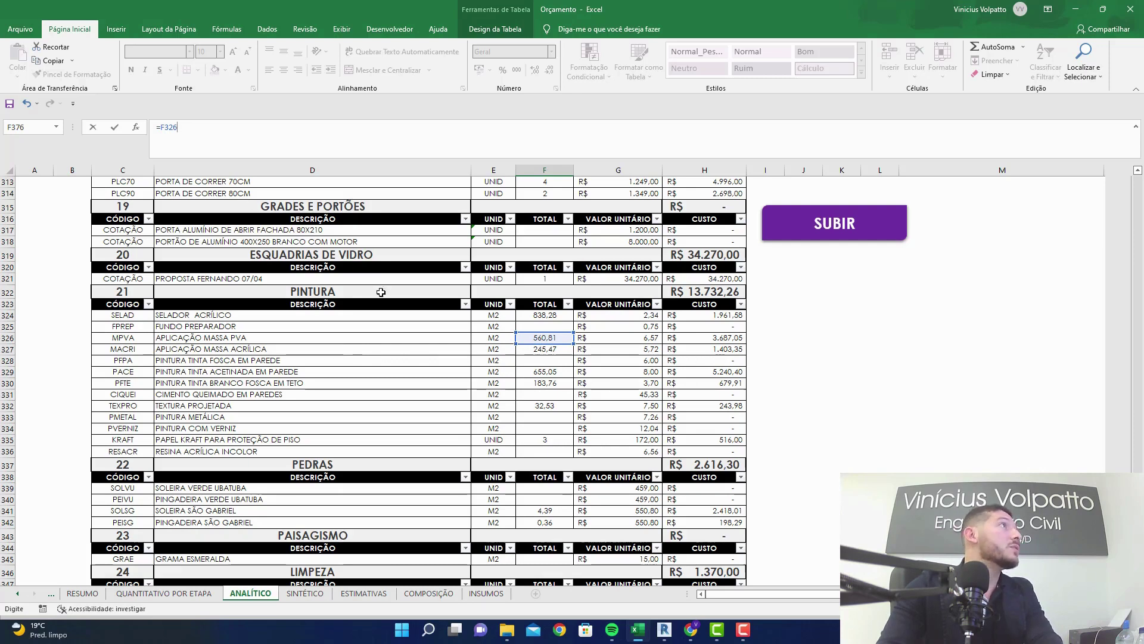
pyautogui.press('BackSpace')
pyautogui.press('Return')
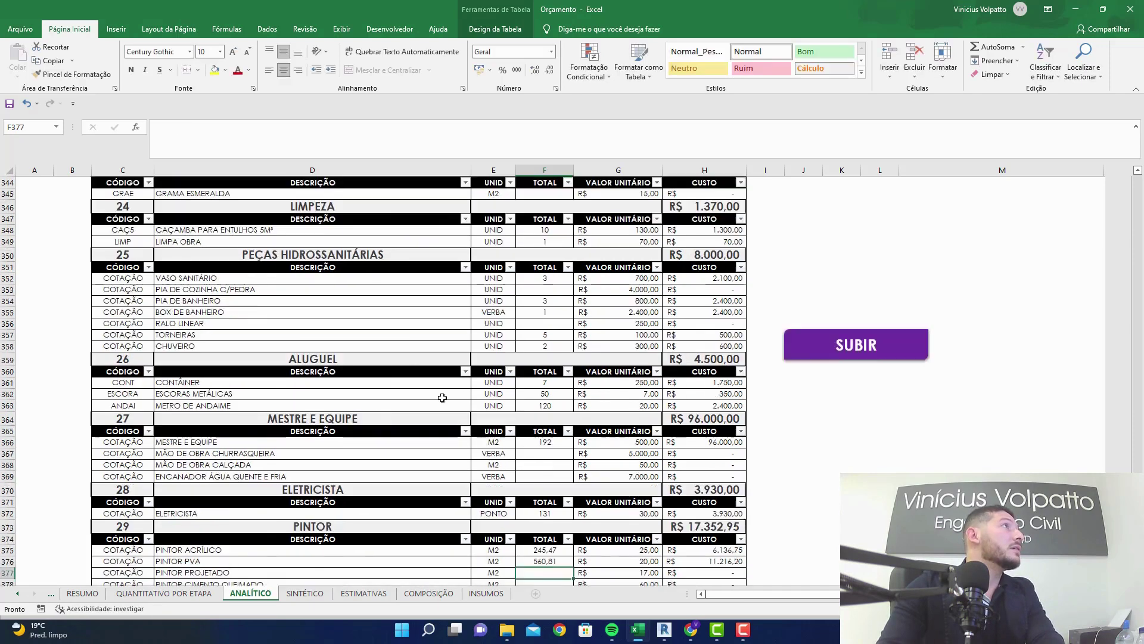
# - Link the PINTOR PROJETADO total to the TEXTURA PROJETADA quantity with the formula =F332
pyautogui.scroll(-1, 510, 491)
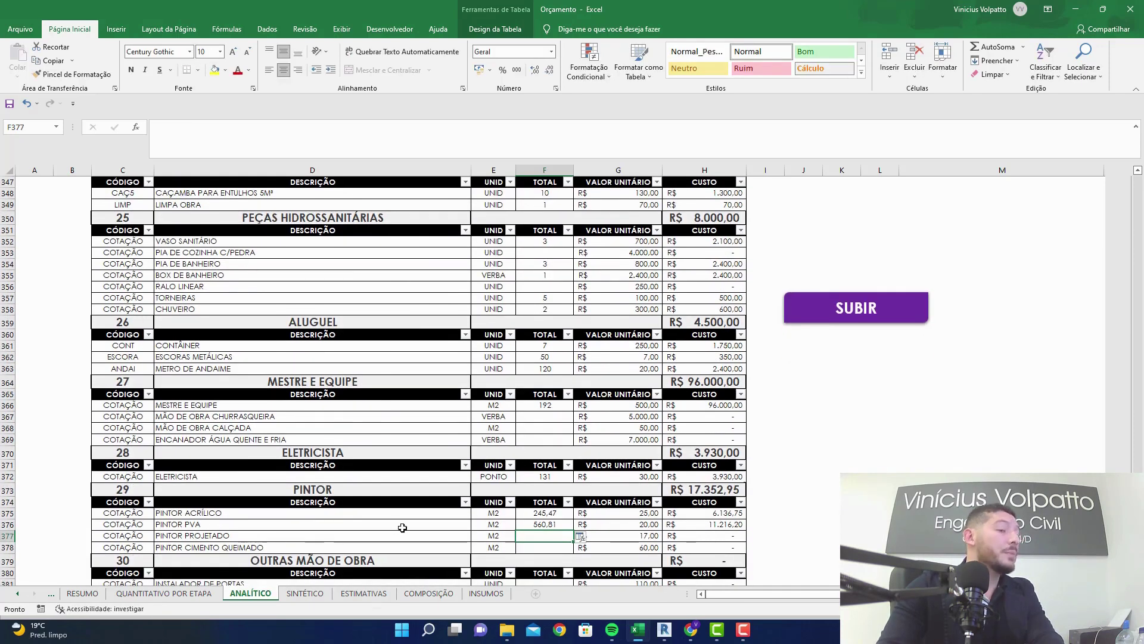
pyautogui.write('=')
pyautogui.scroll(7, 471, 473)
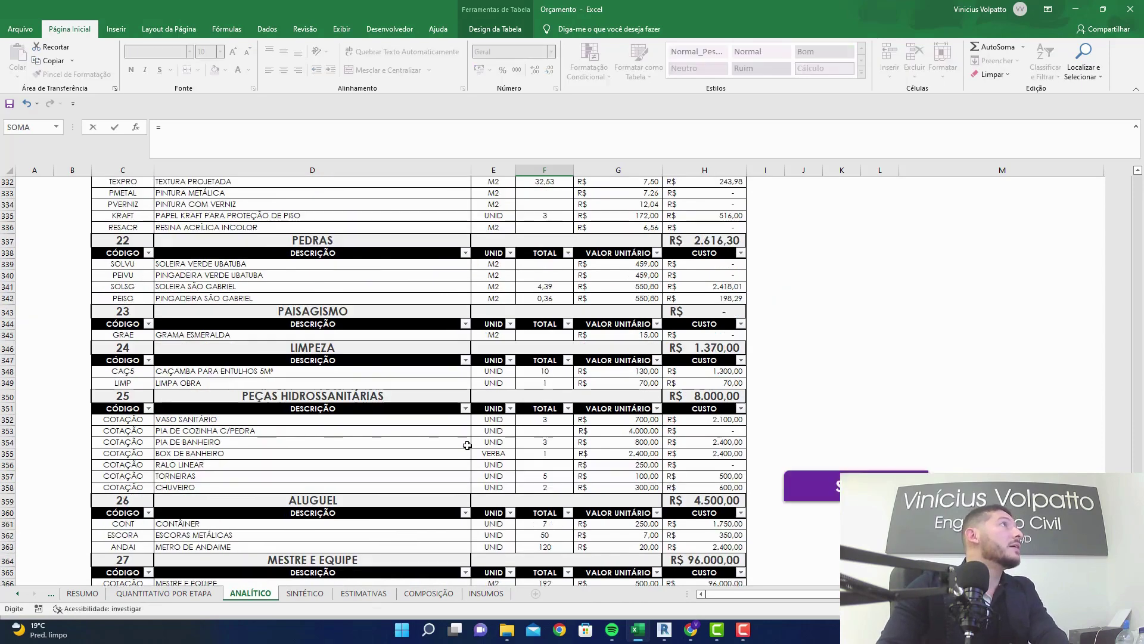
pyautogui.click(536, 250)
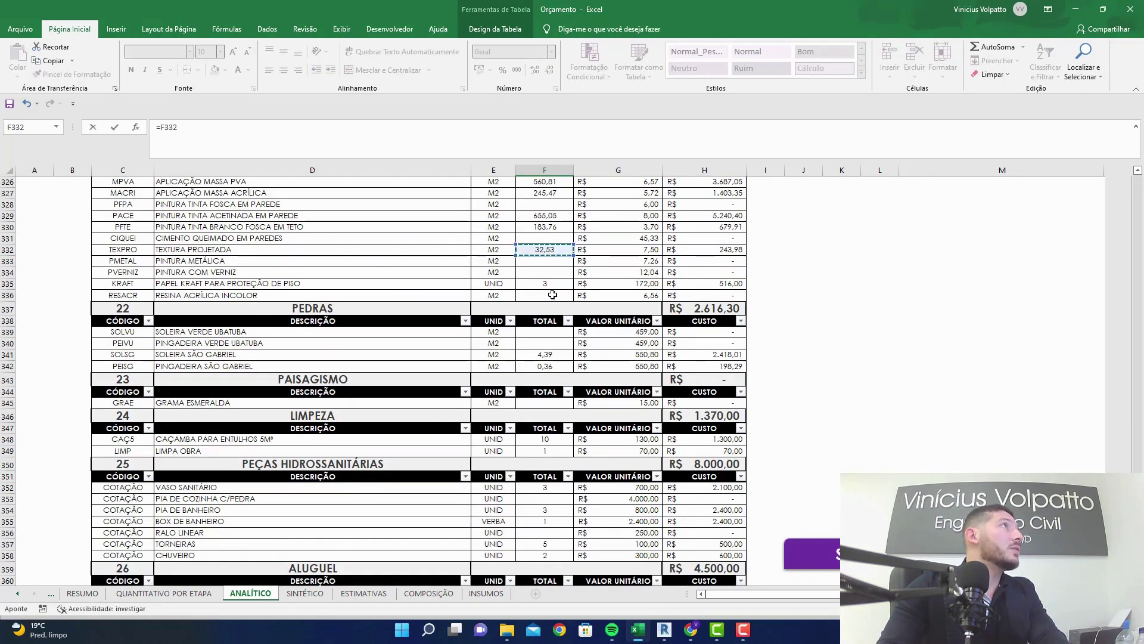
pyautogui.press('Return')
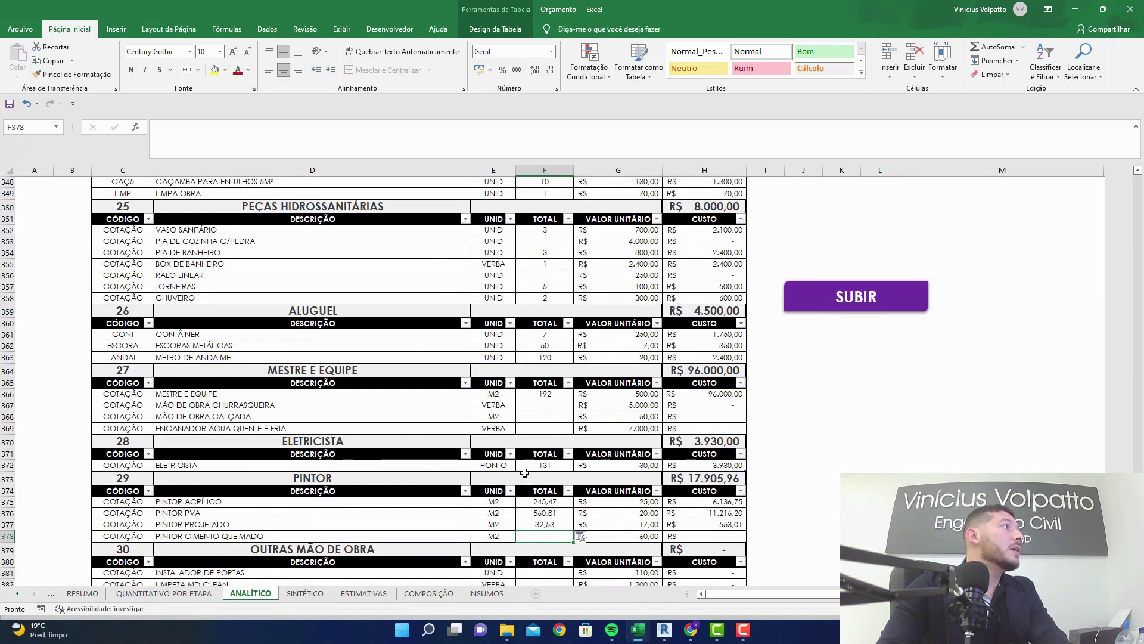
# - Review the linked totals of the PINTOR items and the remaining sections down to CONTAS
pyautogui.scroll(5, 476, 451)
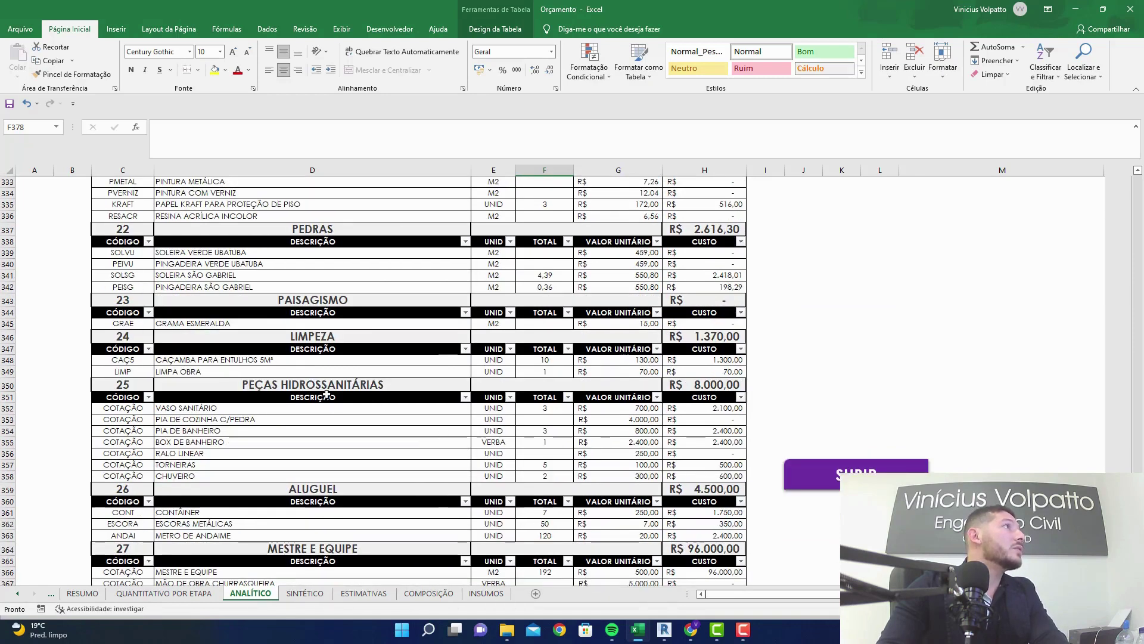
pyautogui.scroll(-3, 327, 393)
pyautogui.scroll(-2, 351, 480)
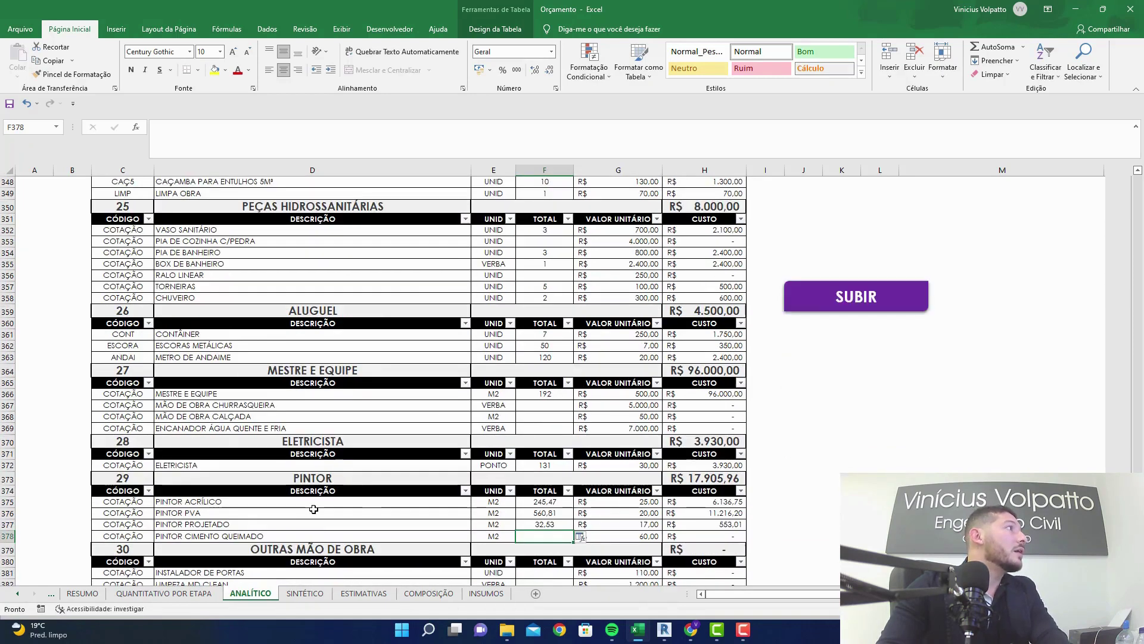
pyautogui.click(543, 503)
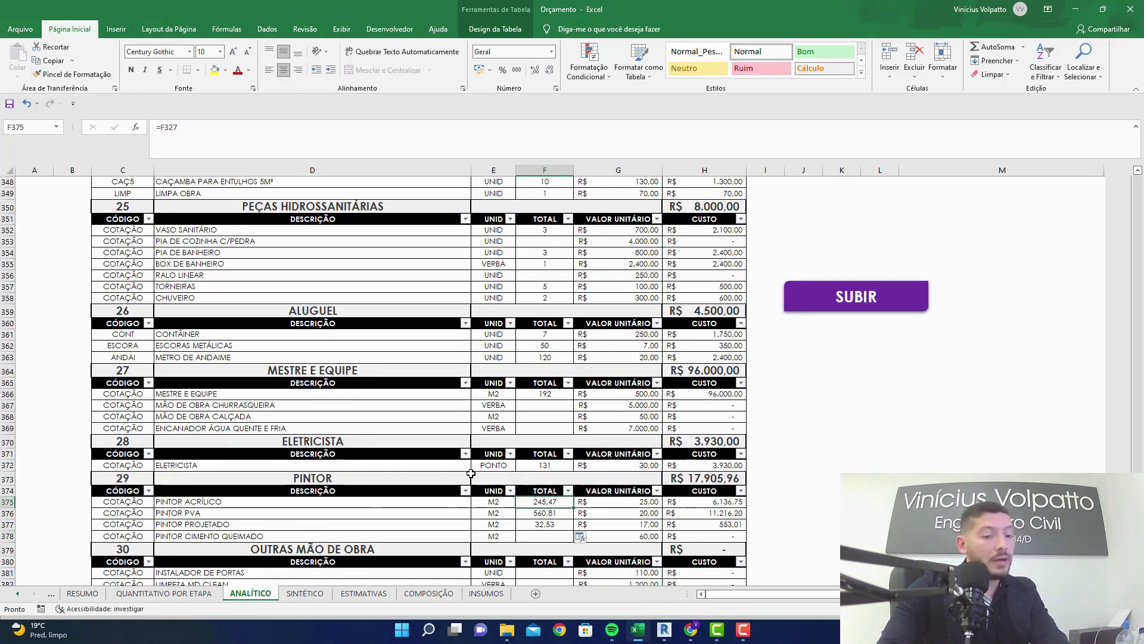
pyautogui.click(539, 512)
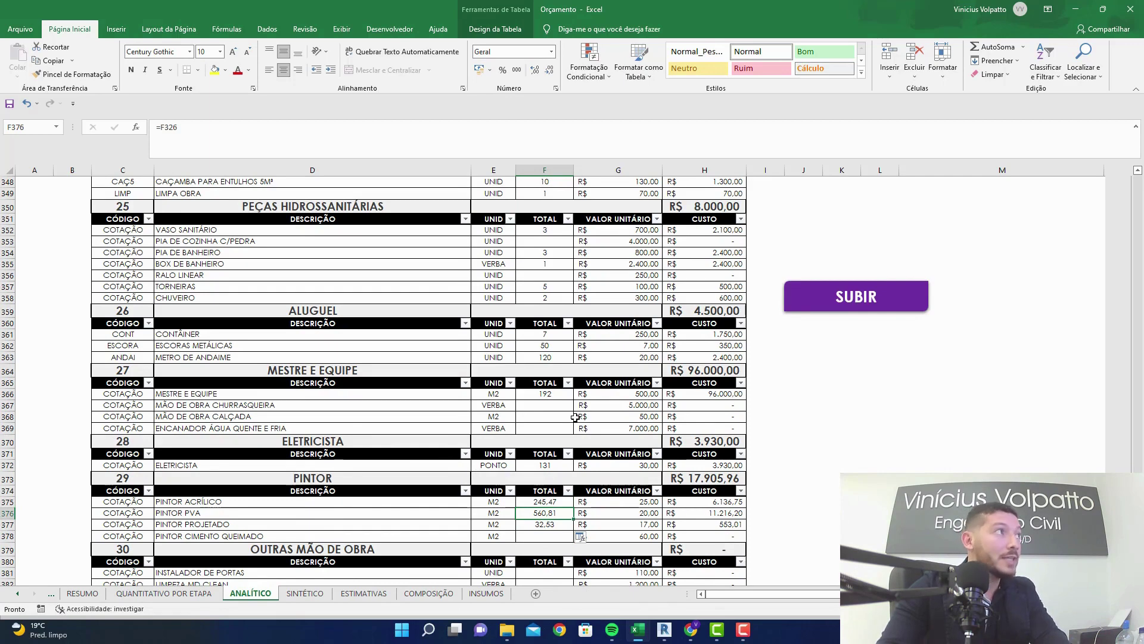
pyautogui.click(295, 527)
pyautogui.click(537, 525)
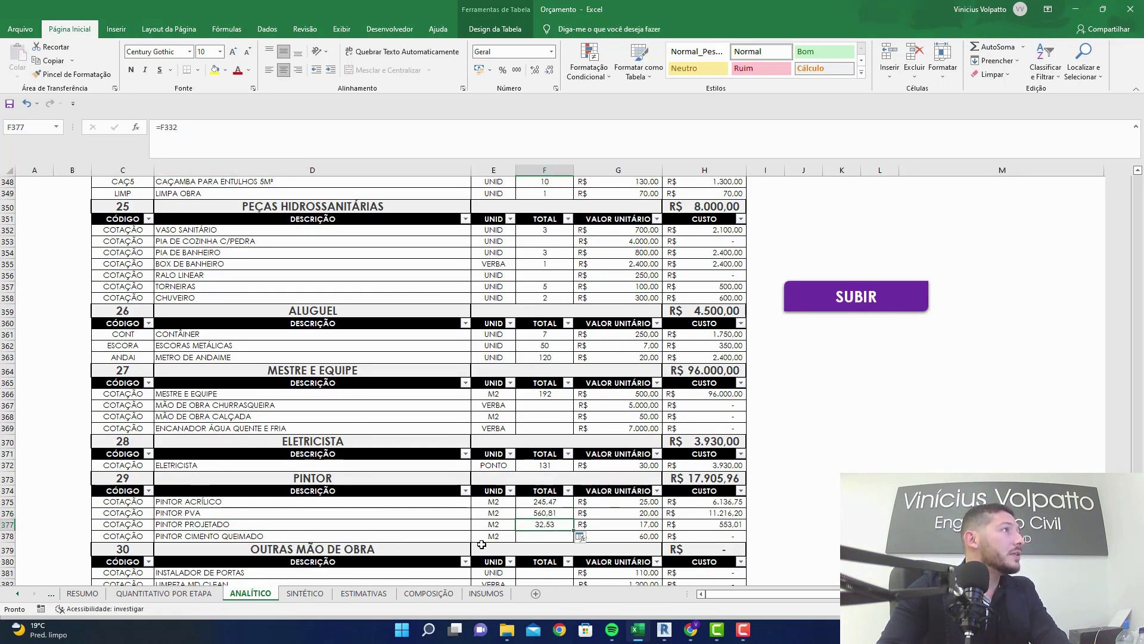
pyautogui.click(534, 535)
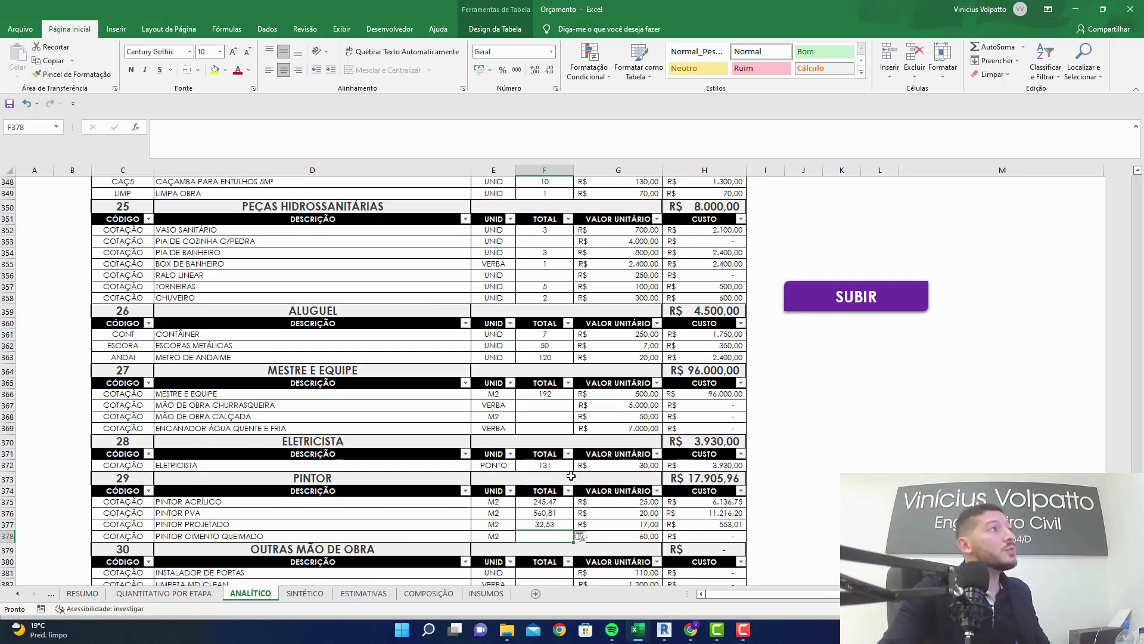
pyautogui.scroll(-1, 625, 494)
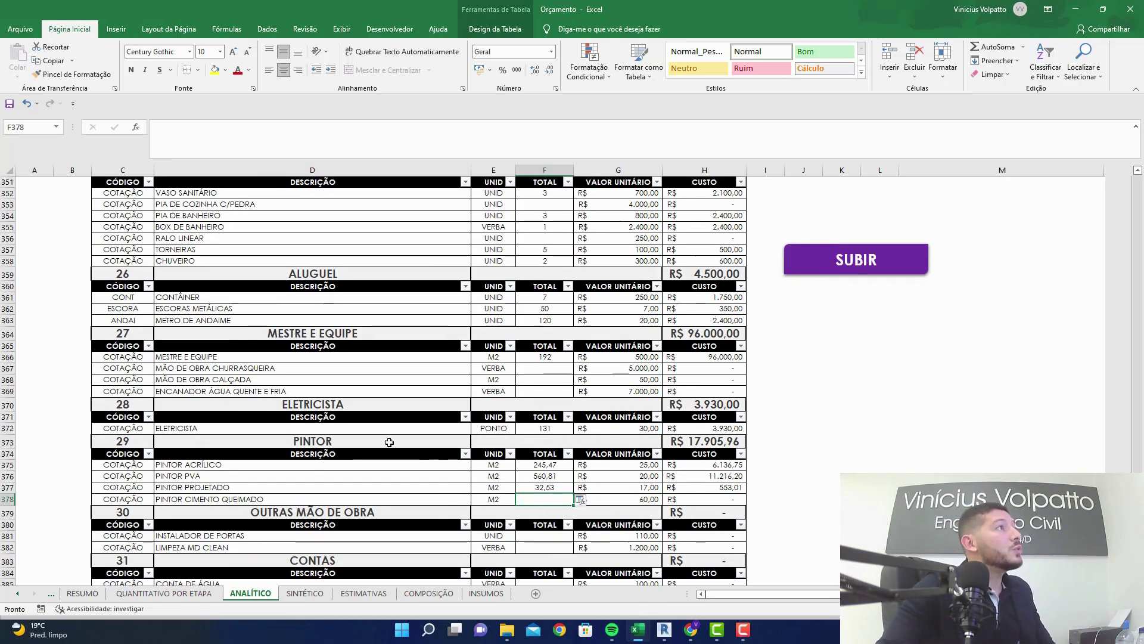
pyautogui.scroll(-2, 387, 411)
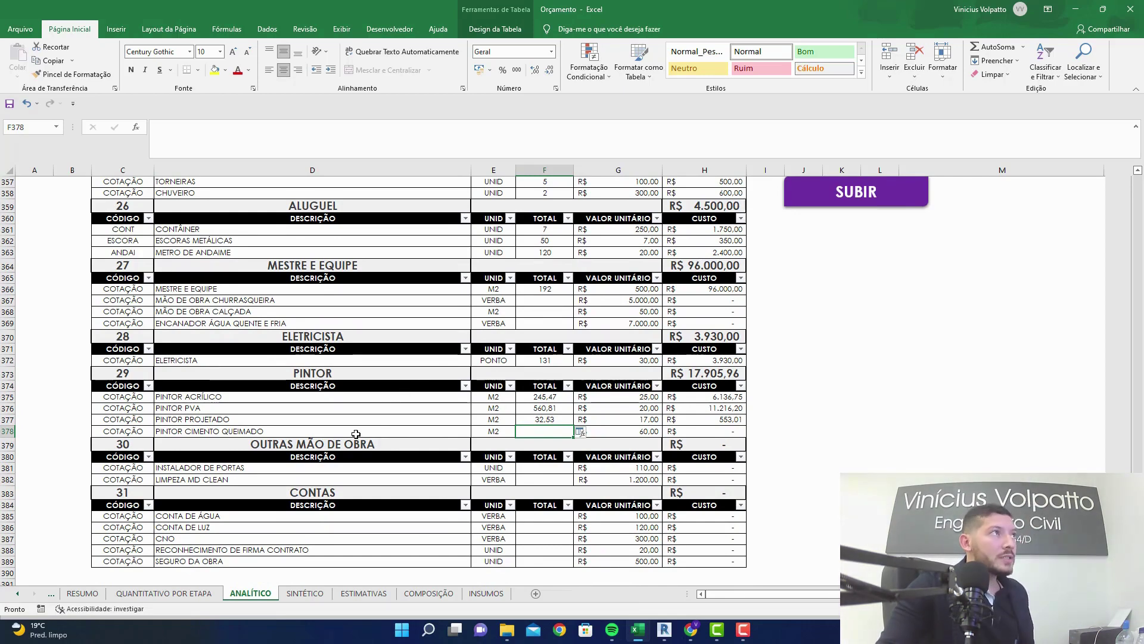
# - Select the INSTALADOR DE PORTAS total, switch to Revit and examine the Térreo floor plan and Tabela de porta for the door quantities
pyautogui.click(299, 469)
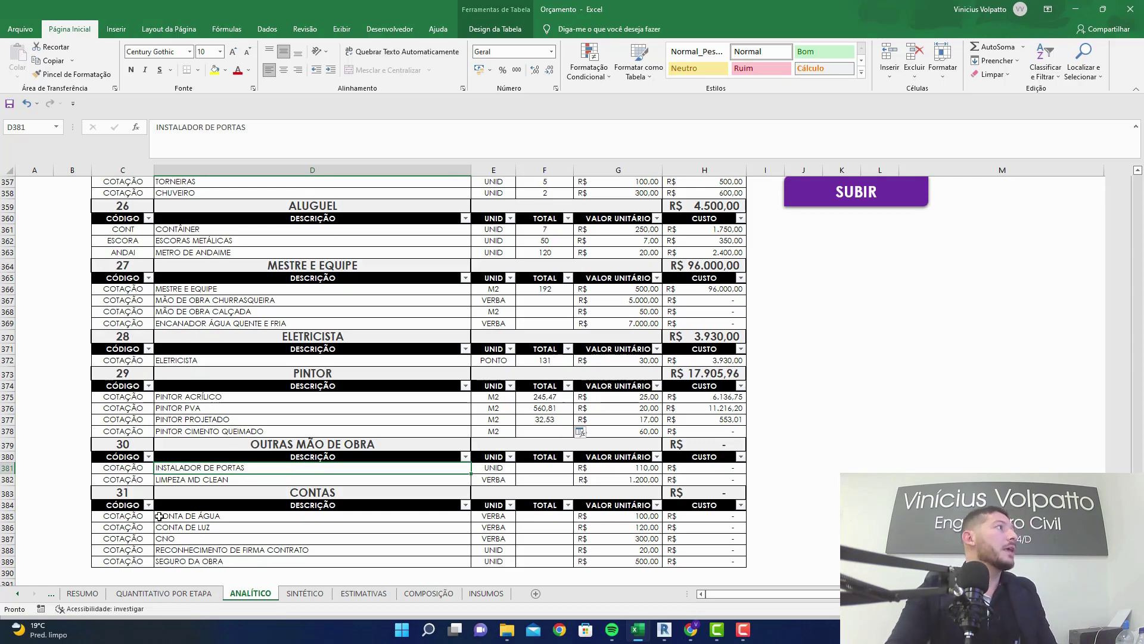
pyautogui.click(529, 471)
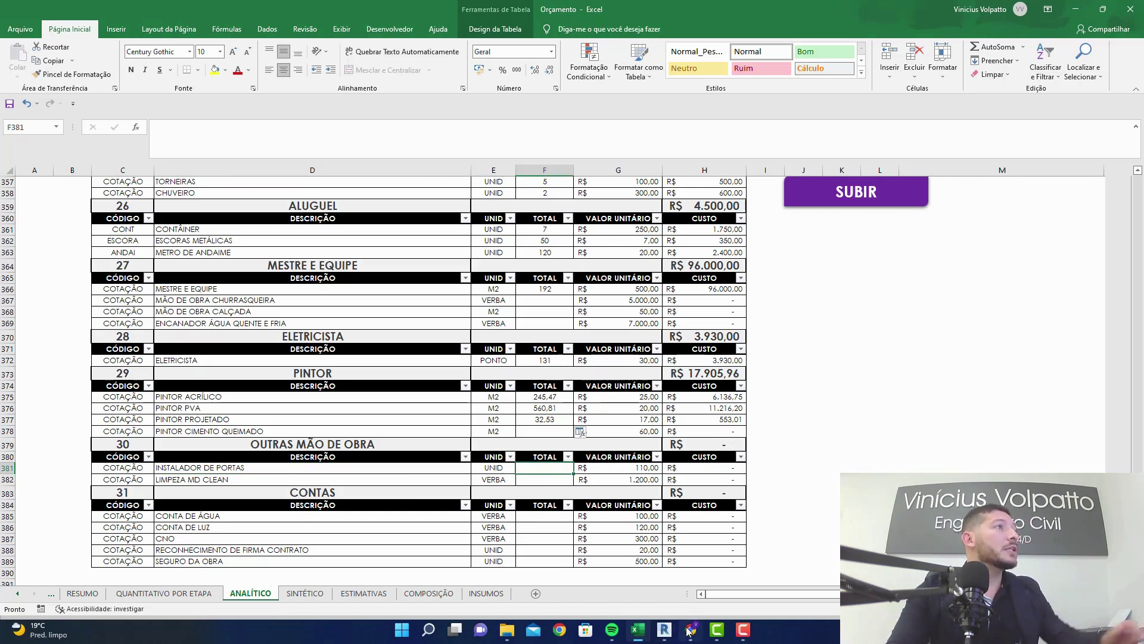
pyautogui.click(691, 629)
pyautogui.click(664, 630)
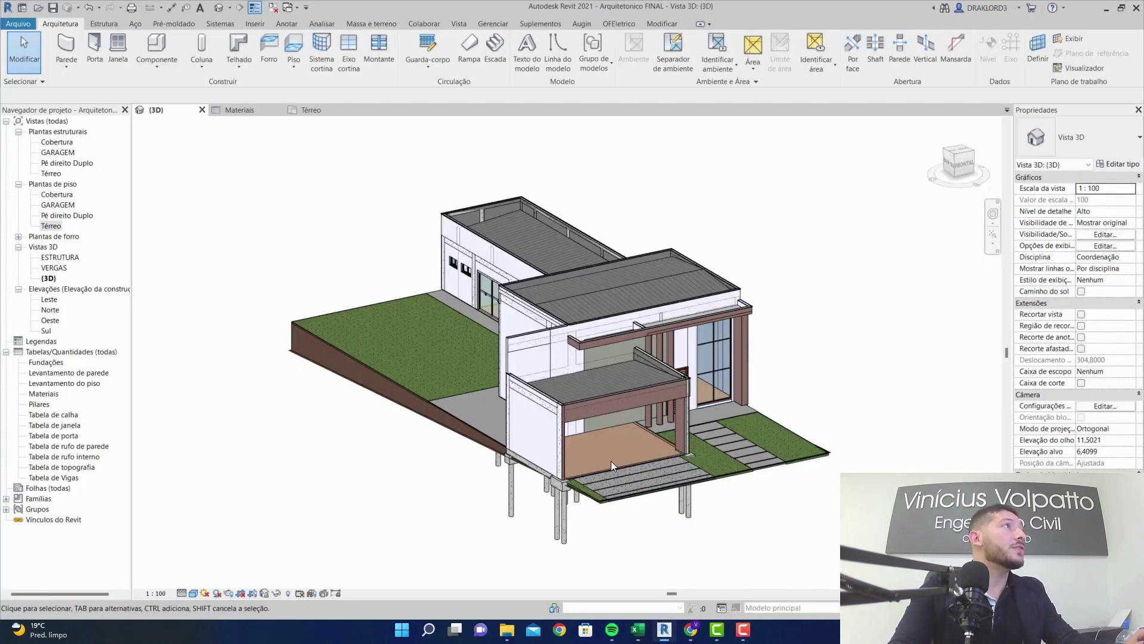
pyautogui.click(330, 111)
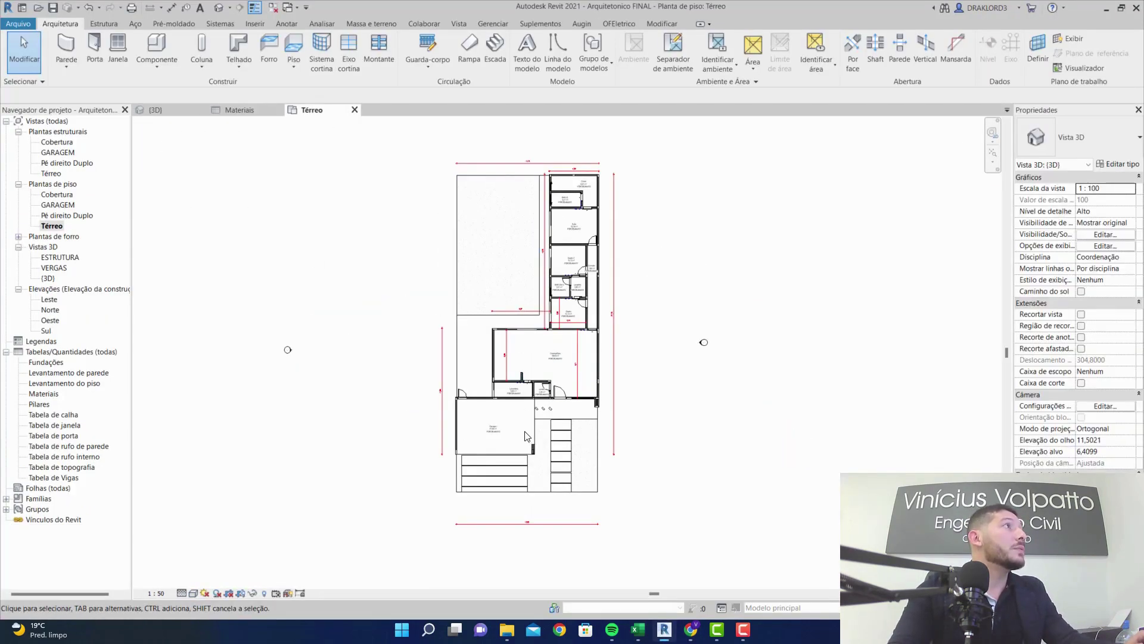
pyautogui.scroll(2, 527, 427)
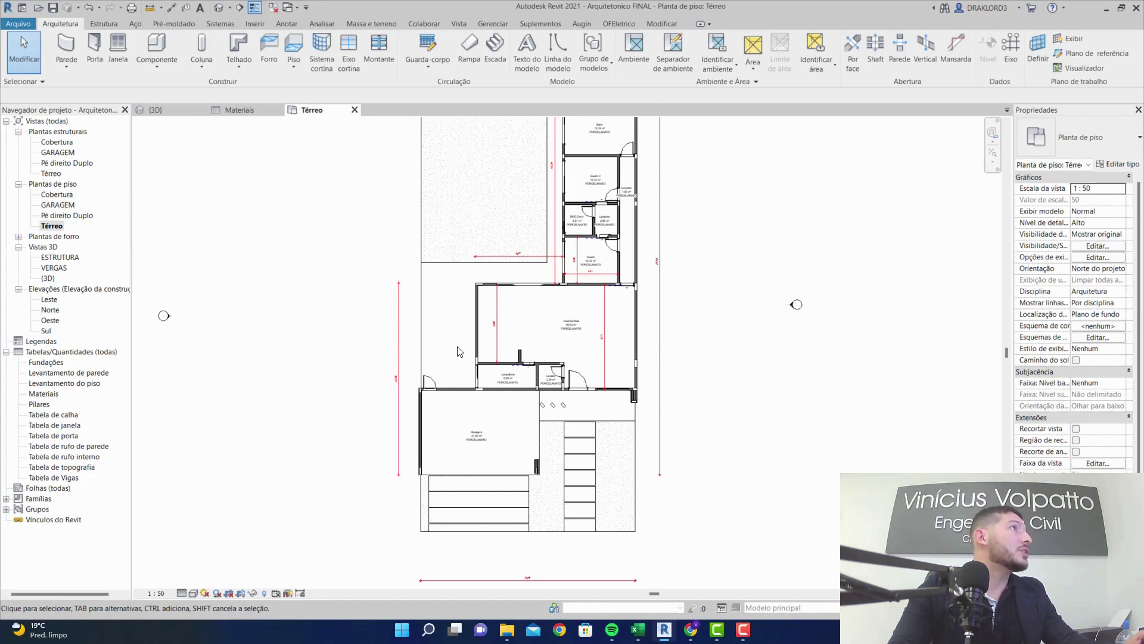
pyautogui.moveTo(479, 347); pyautogui.dragTo(500, 419)
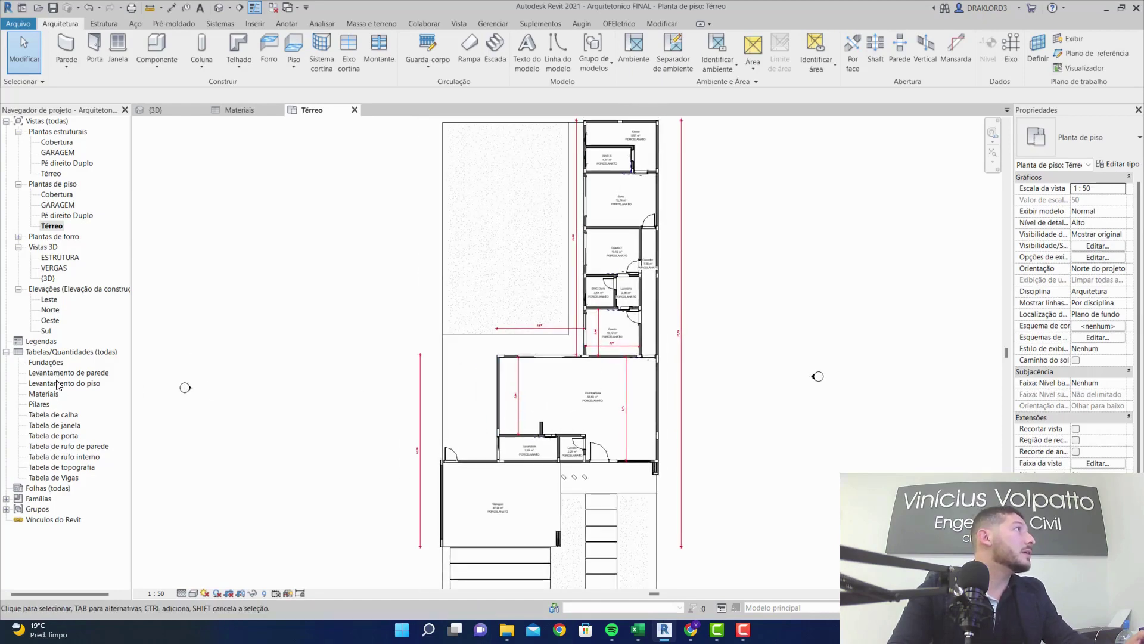
pyautogui.click(54, 436)
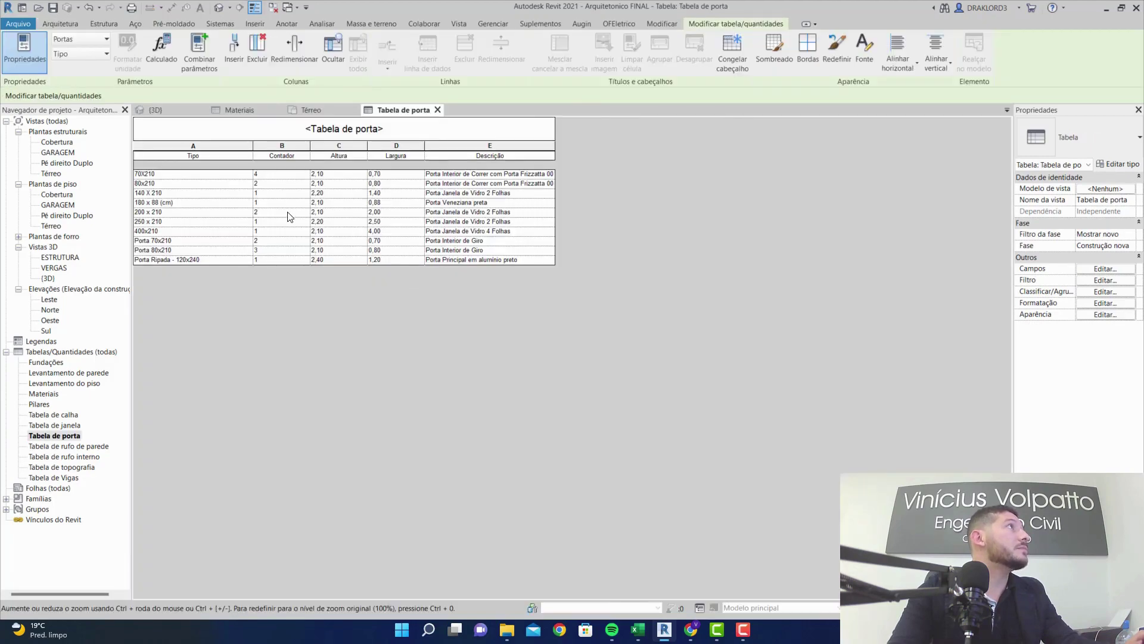
pyautogui.scroll(2, 287, 212)
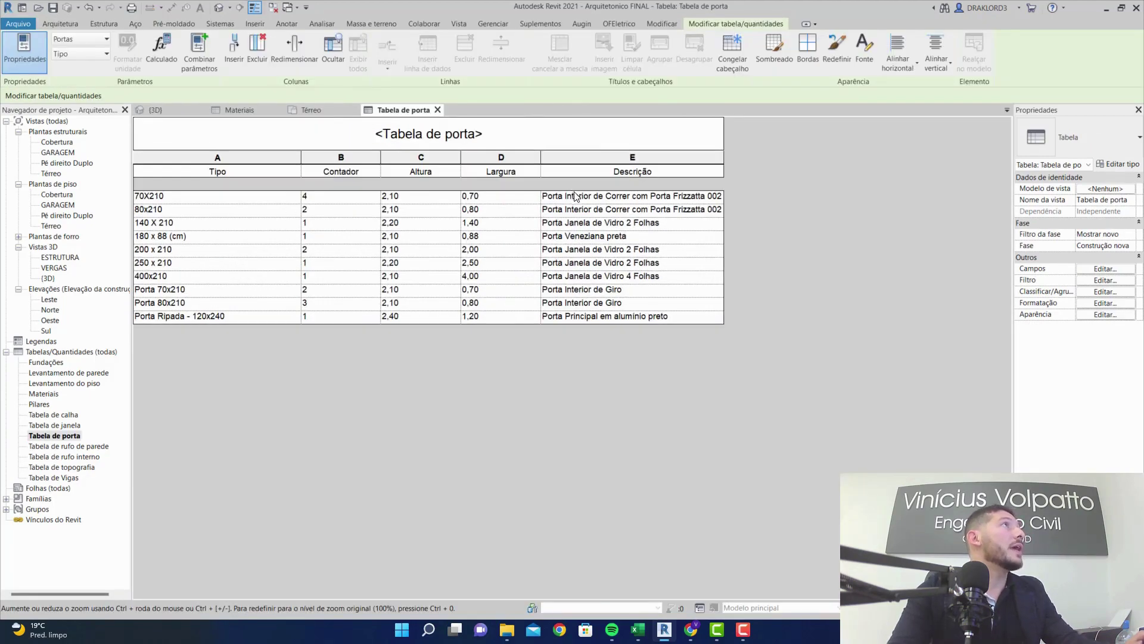
# - Check the interior door counts in Tabela de porta, switch to Excel and set the INSTALADOR DE PORTAS total to 11
pyautogui.click(565, 209)
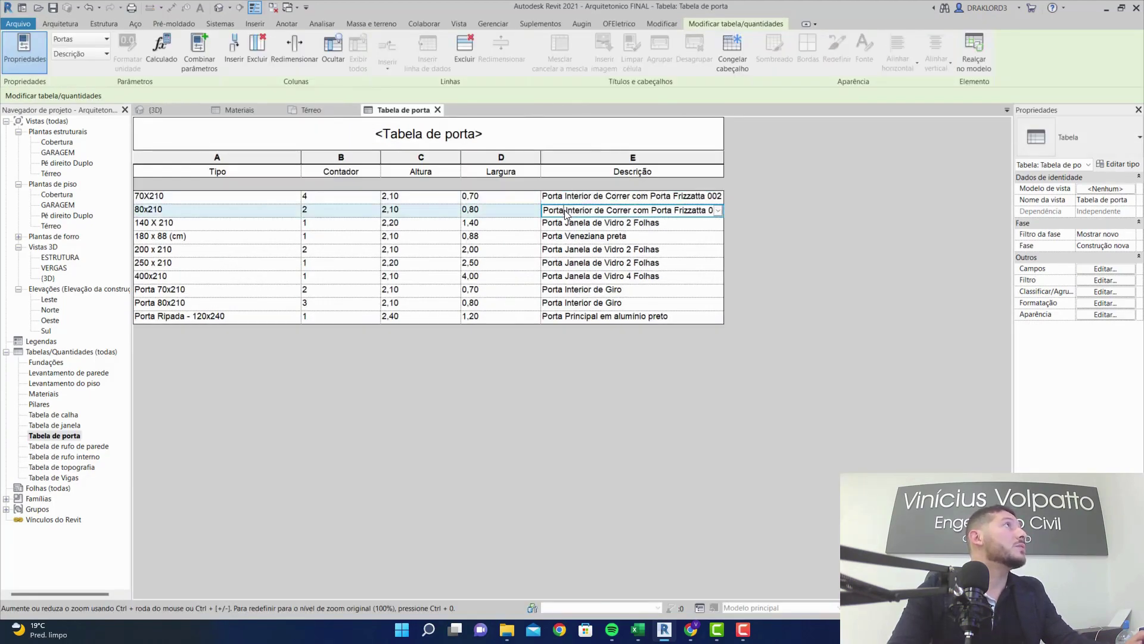
pyautogui.click(324, 202)
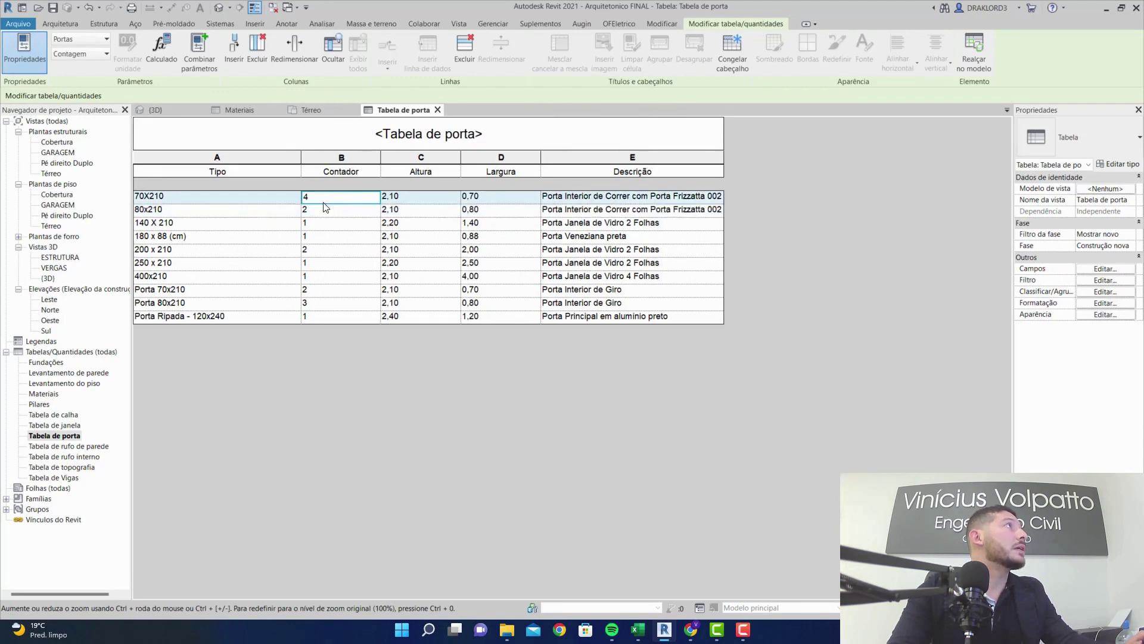
pyautogui.click(339, 212)
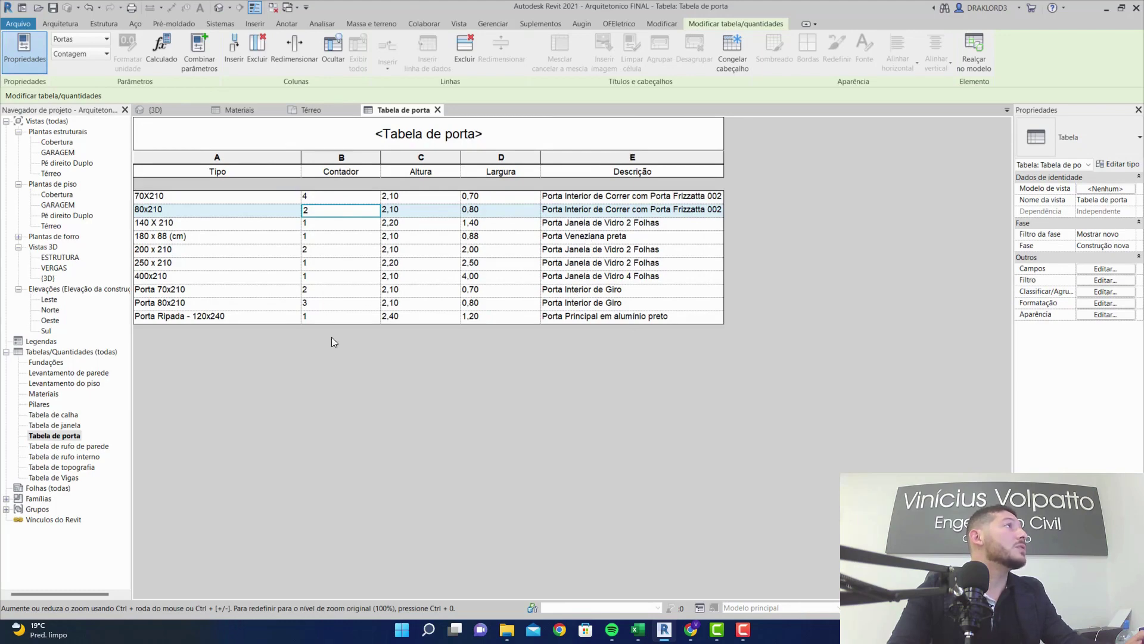
pyautogui.click(691, 632)
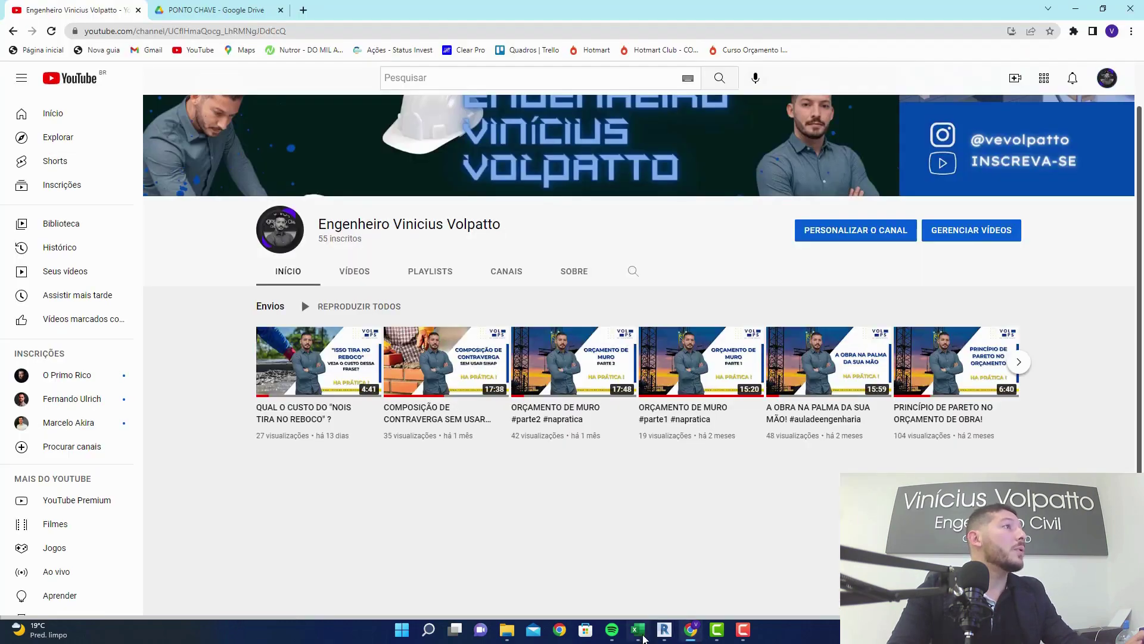
pyautogui.click(639, 631)
pyautogui.write('11')
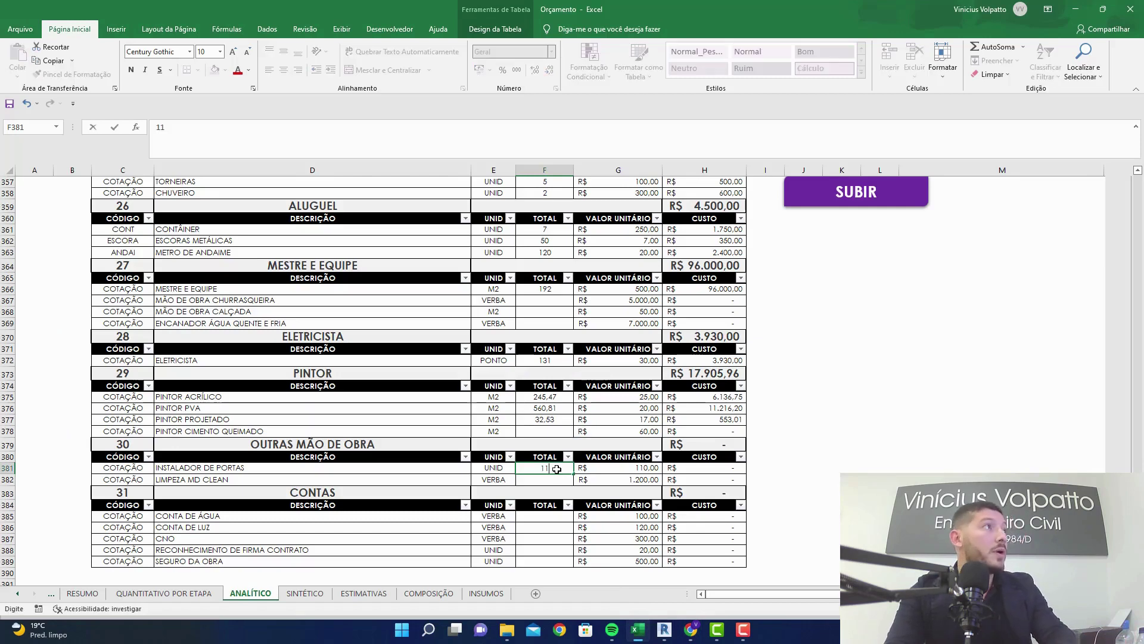
pyautogui.press('Return')
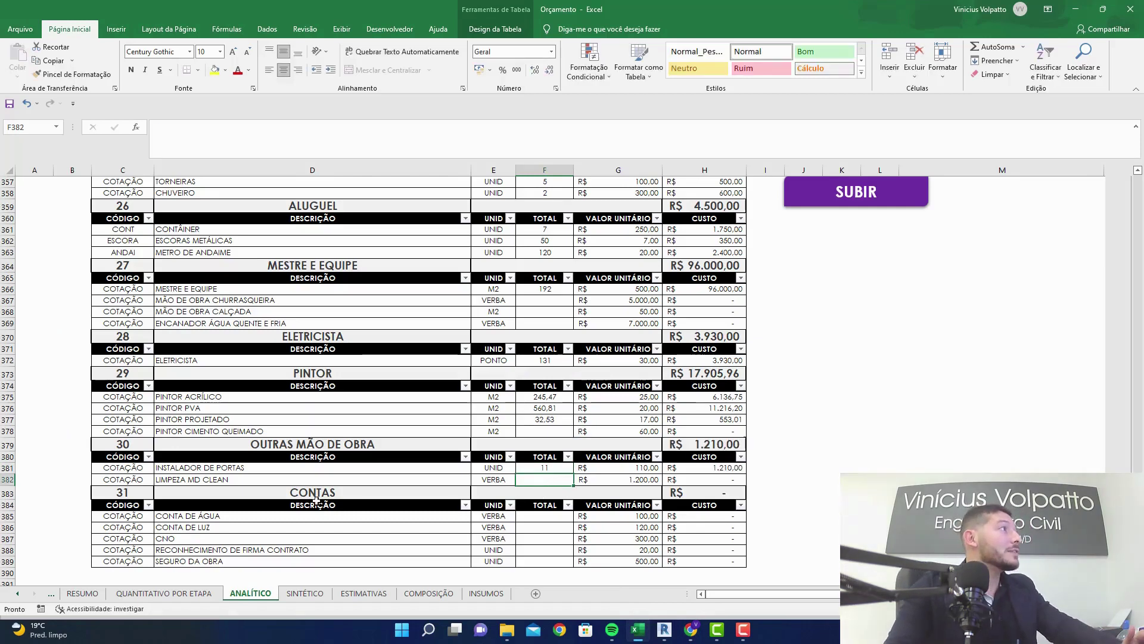
# - Rename the LIMPEZA MD CLEAN item as DIARISTA and give it a total of 1 at a unit price of R$ 300
pyautogui.click(268, 475)
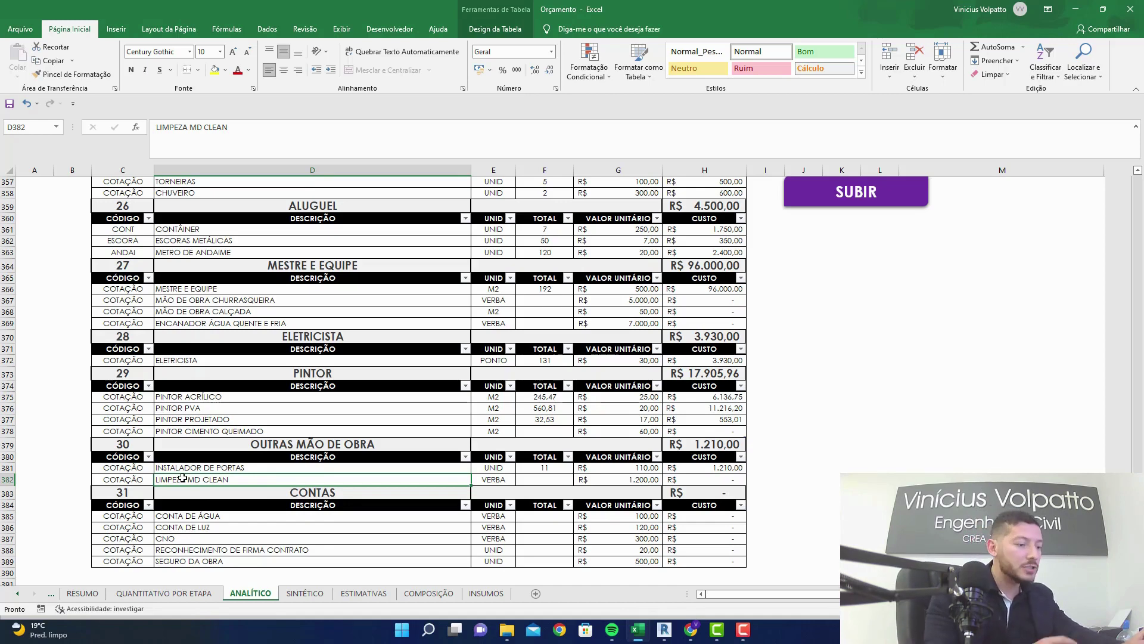
pyautogui.write('DIARISTA')
pyautogui.press('Tab')
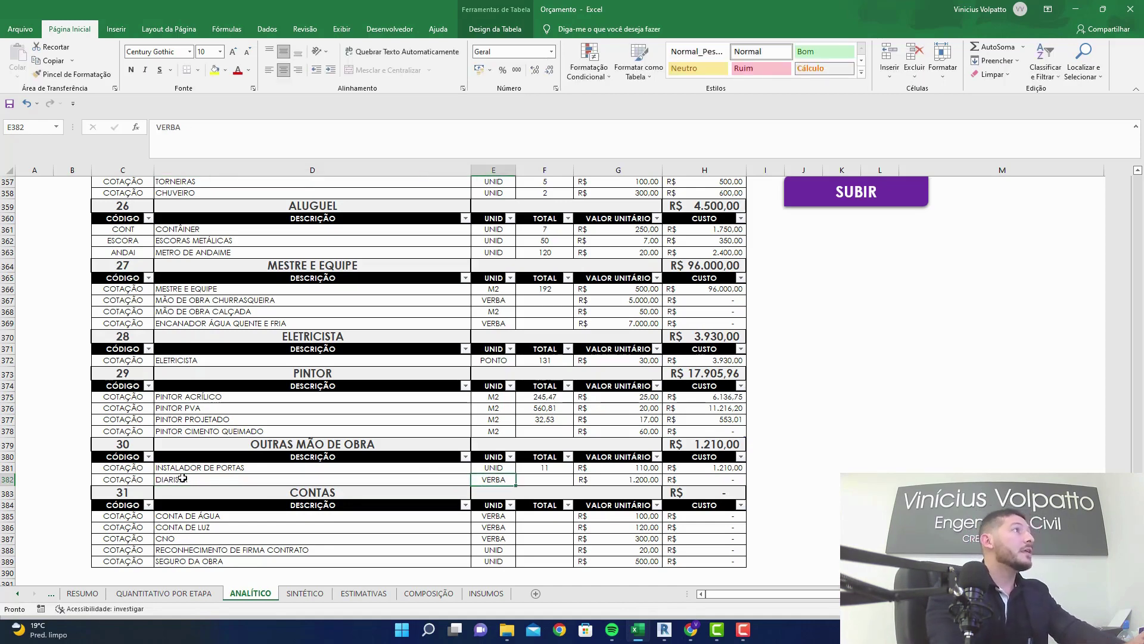
pyautogui.press('Tab')
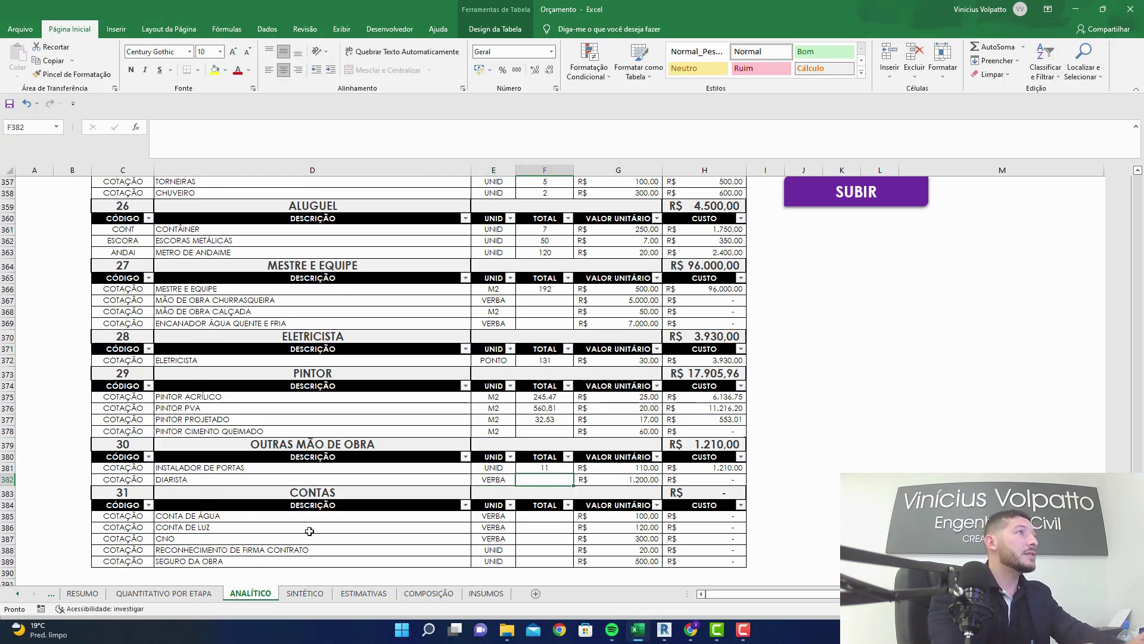
pyautogui.write('1')
pyautogui.press('Tab')
pyautogui.write('300')
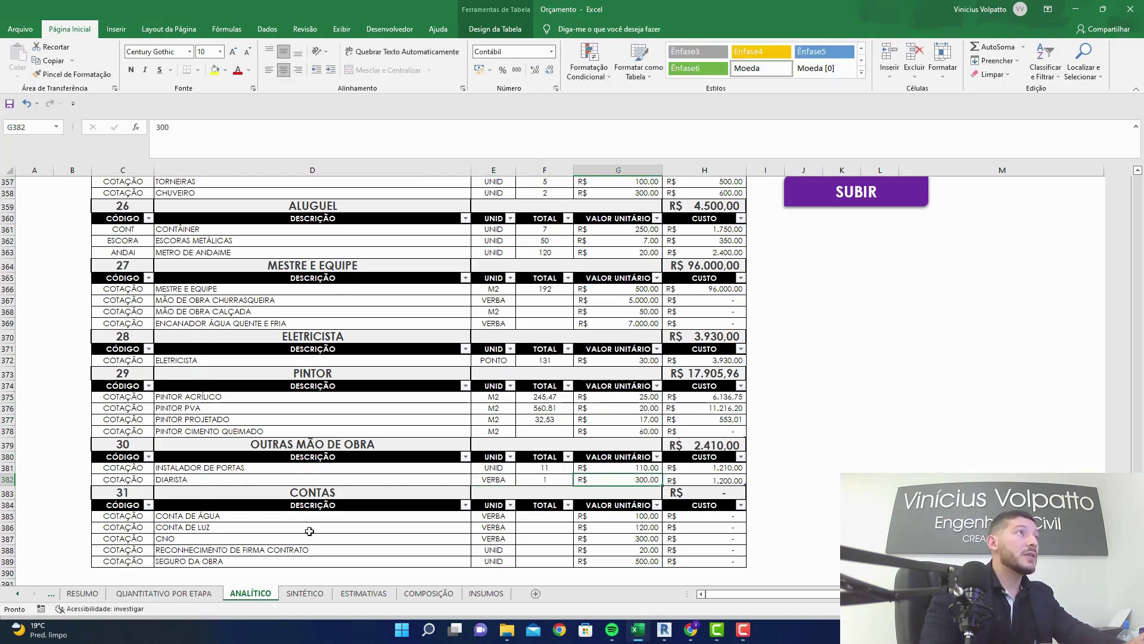
pyautogui.press('Return')
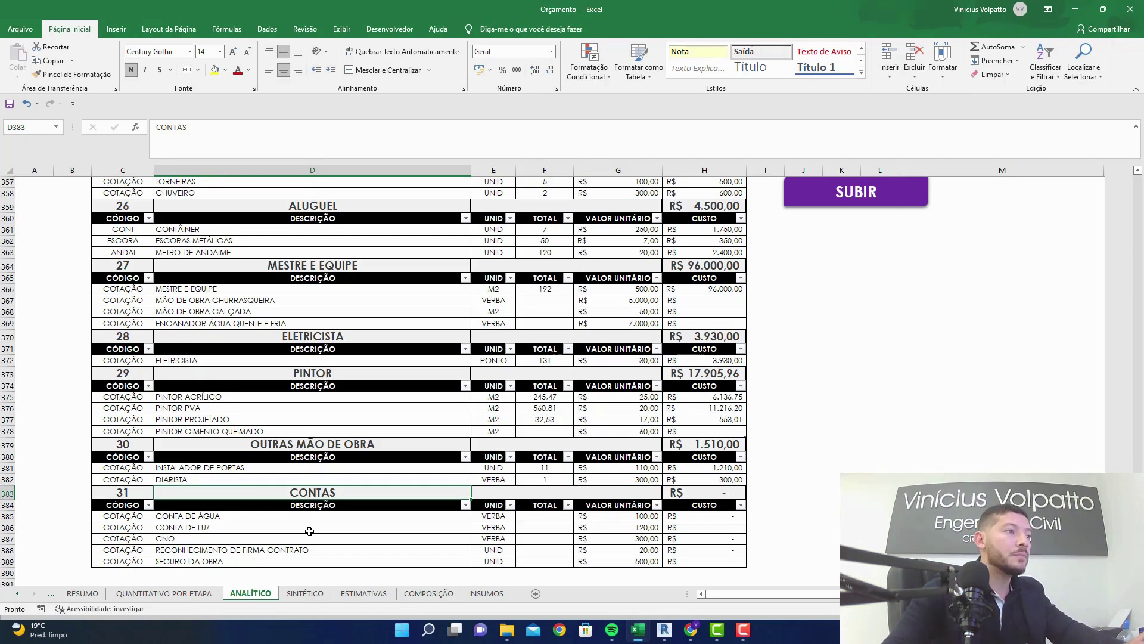
pyautogui.click(360, 476)
pyautogui.click(360, 468)
pyautogui.click(360, 478)
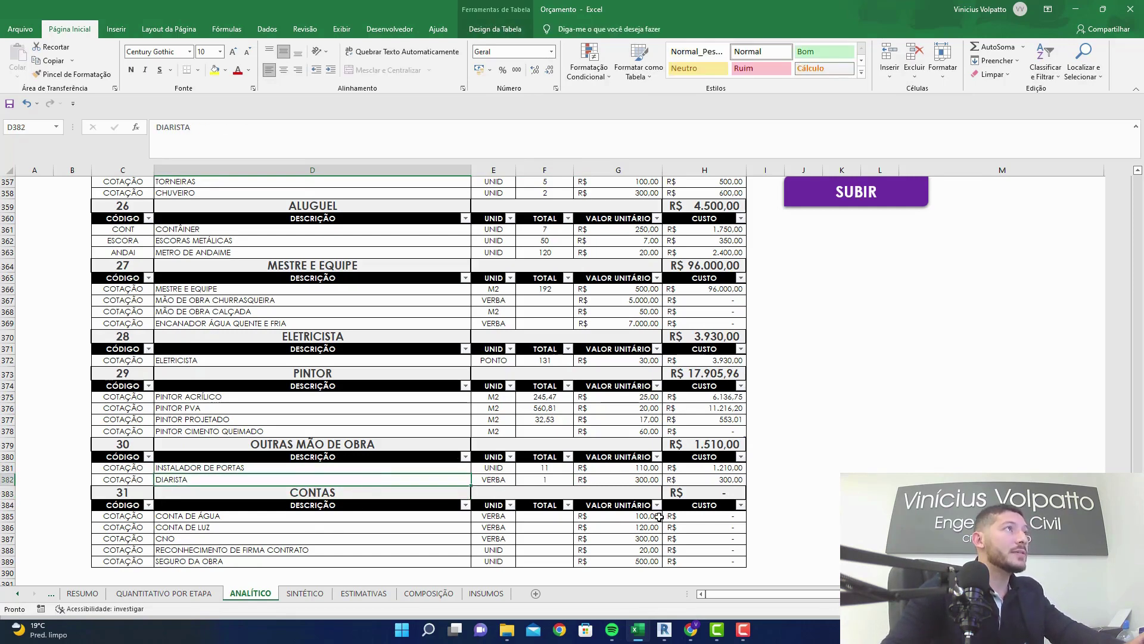
# - Try CONTAS totals of 10 for CONTA DE ÁGUA, 10 for CONTA DE LUZ and 1 for SEGURO DA OBRA
pyautogui.click(308, 496)
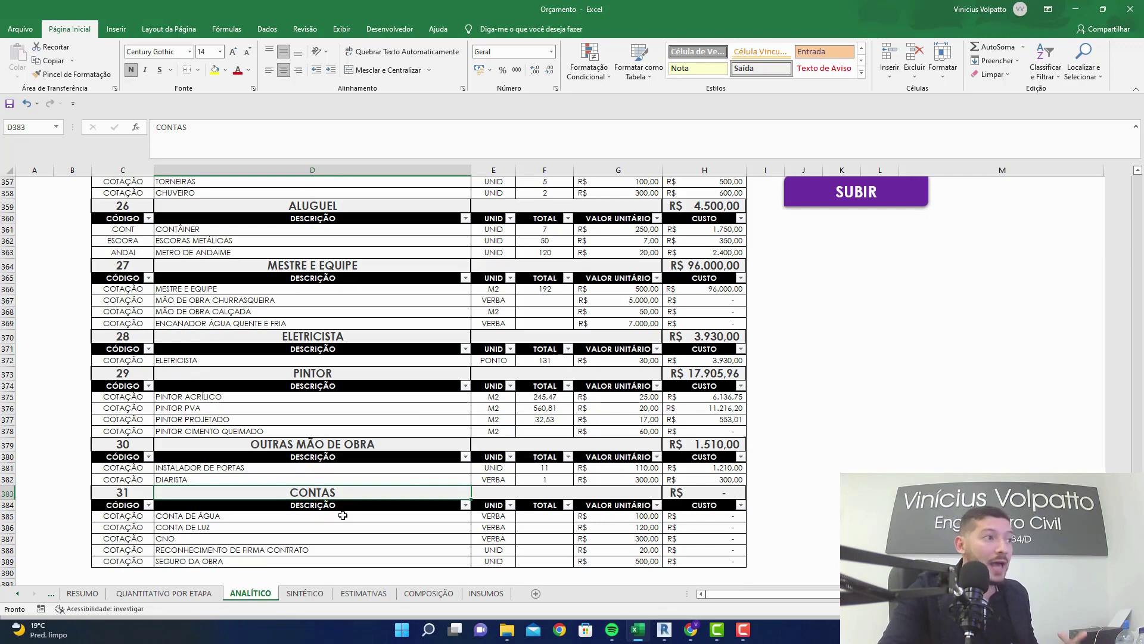
pyautogui.click(529, 516)
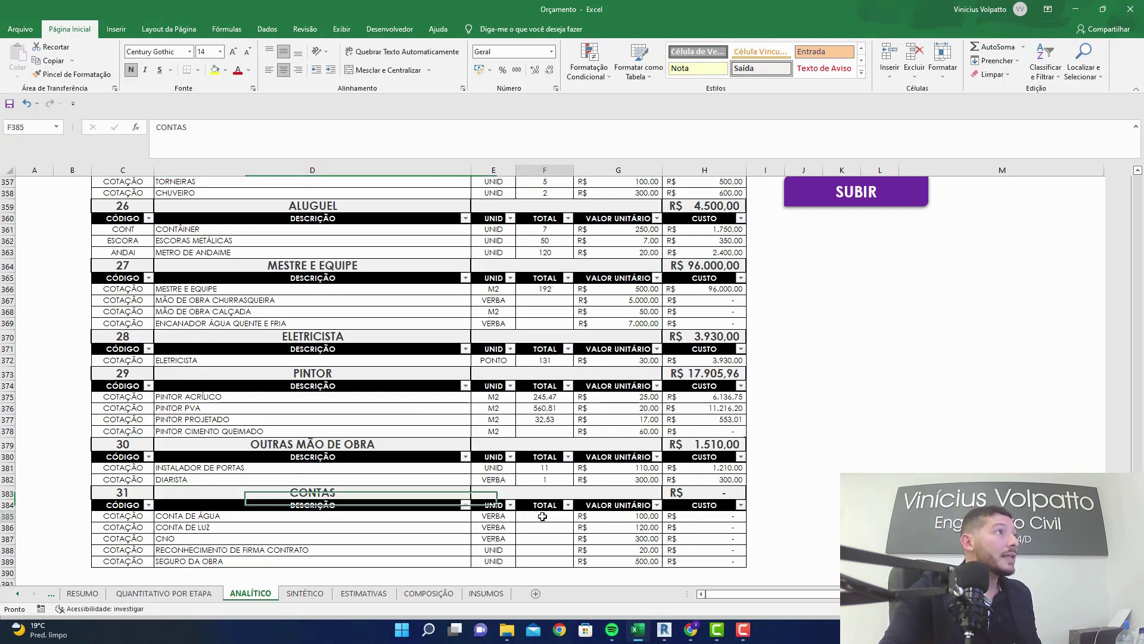
pyautogui.click(615, 517)
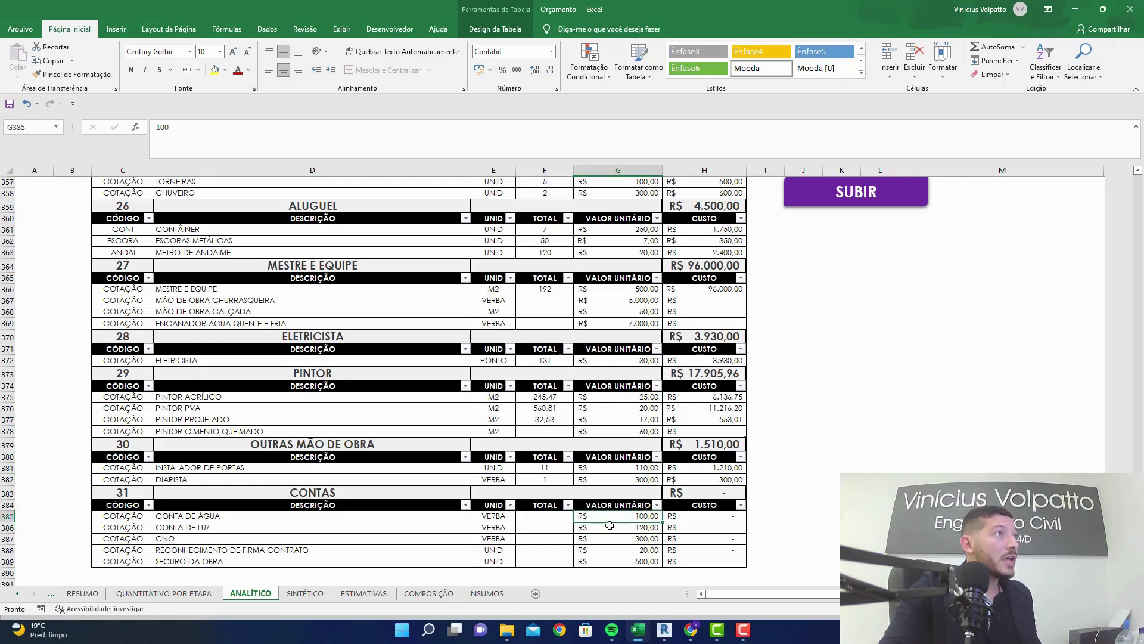
pyautogui.click(599, 528)
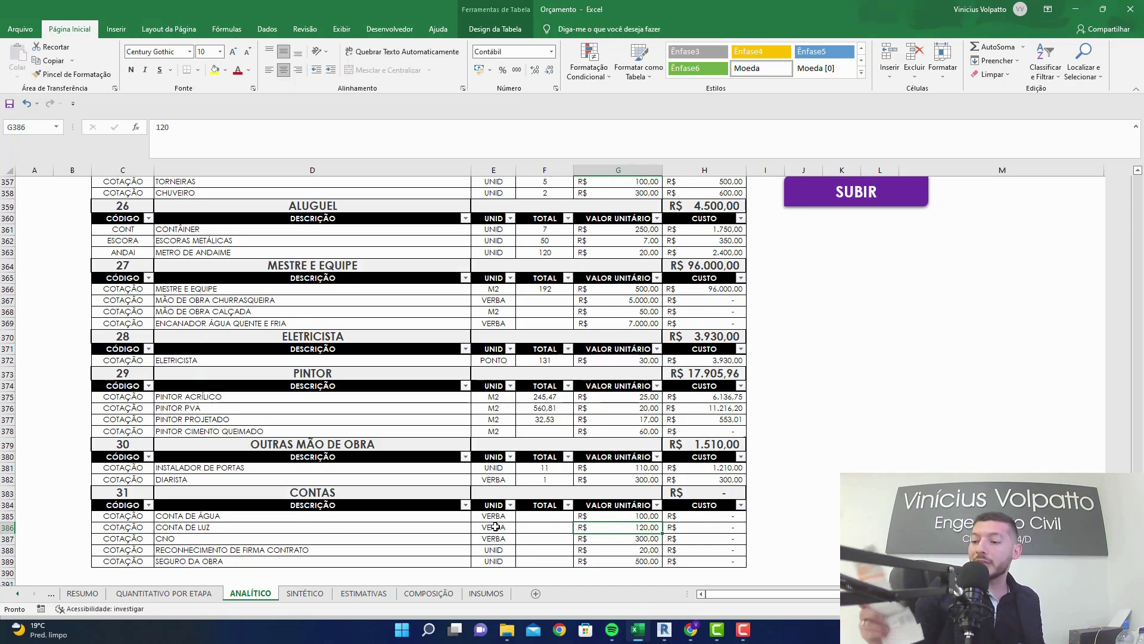
pyautogui.click(541, 518)
pyautogui.write('10')
pyautogui.press('Return')
pyautogui.write('10')
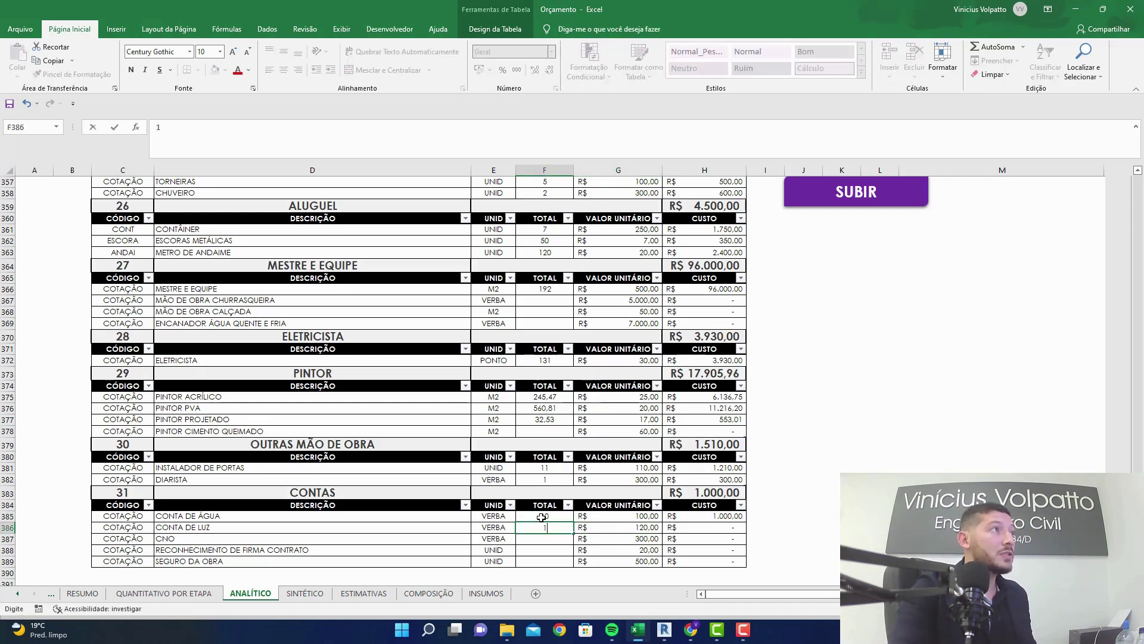
pyautogui.press('Return')
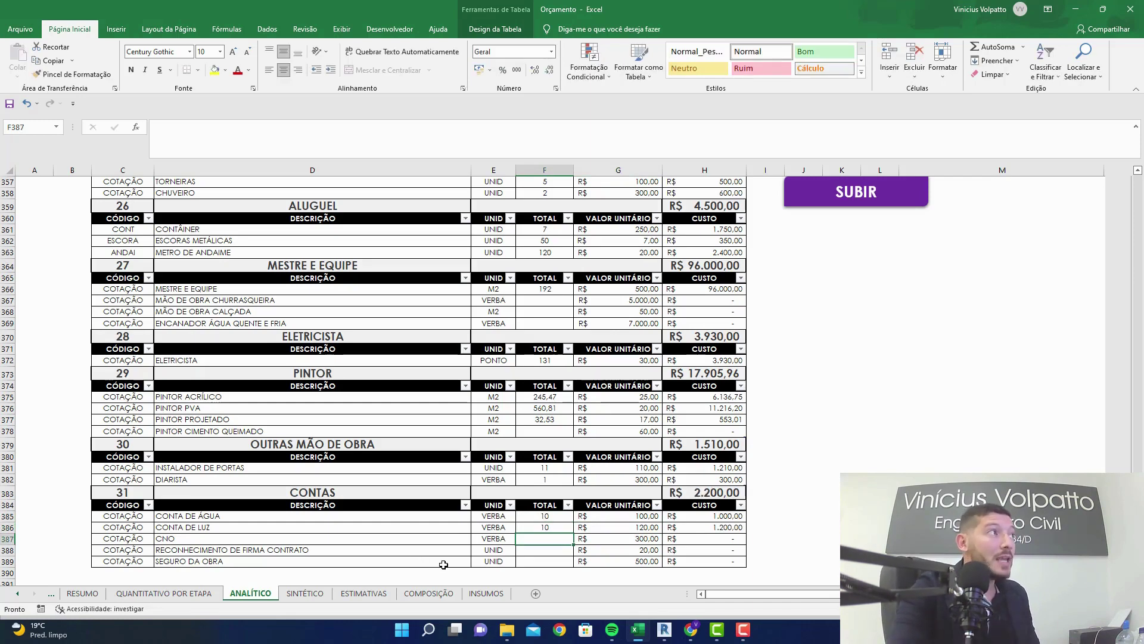
pyautogui.press('Return')
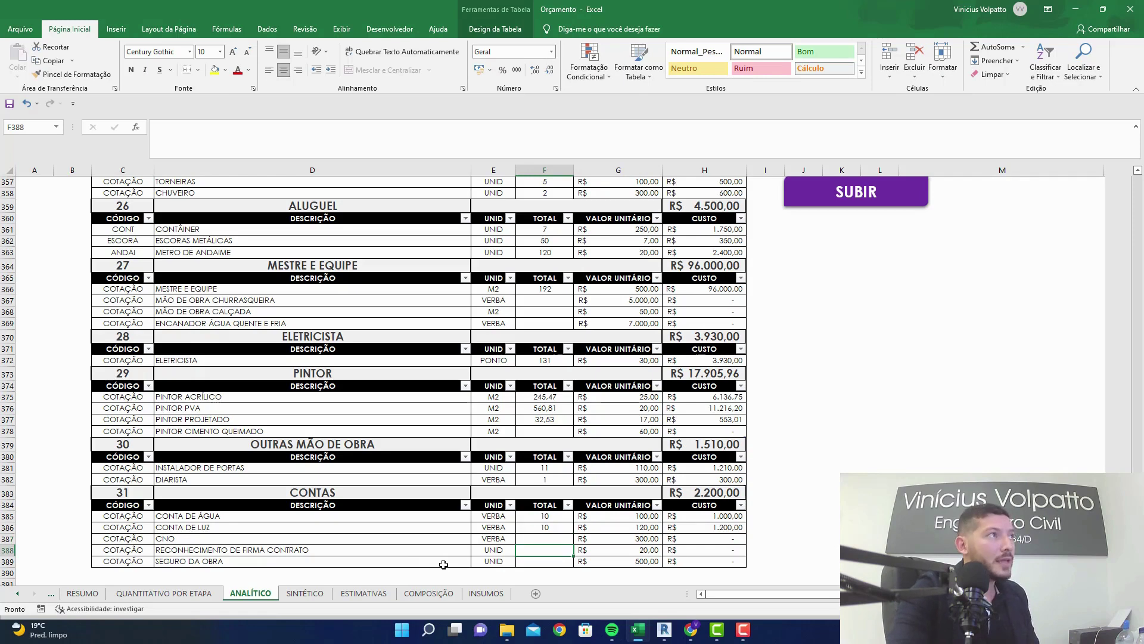
pyautogui.press('Return')
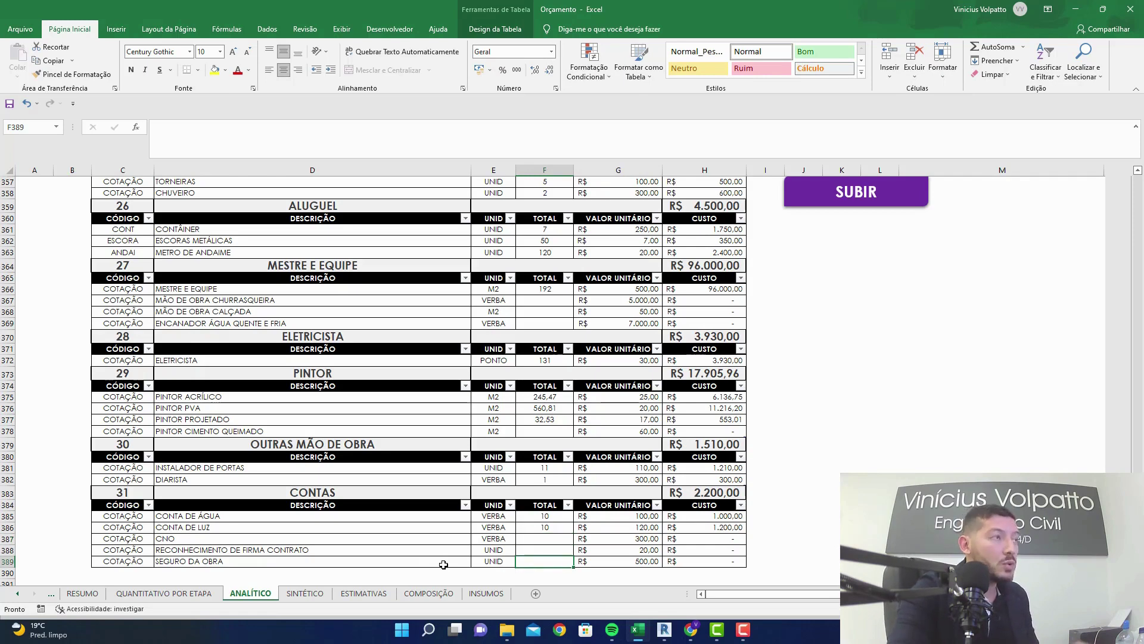
pyautogui.write('1')
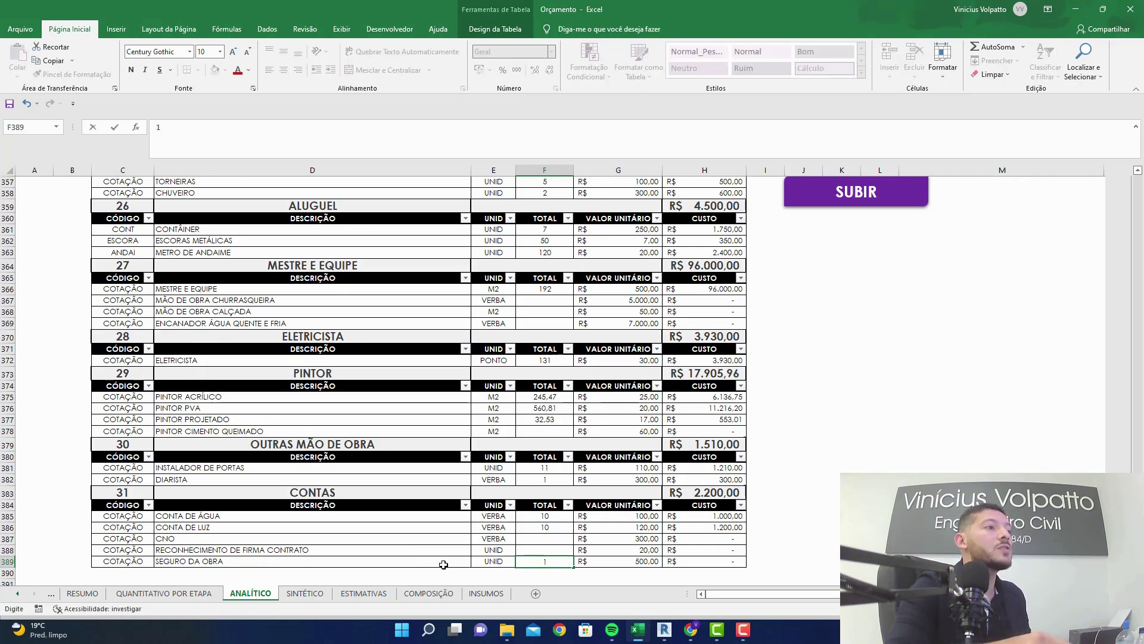
pyautogui.press('Return')
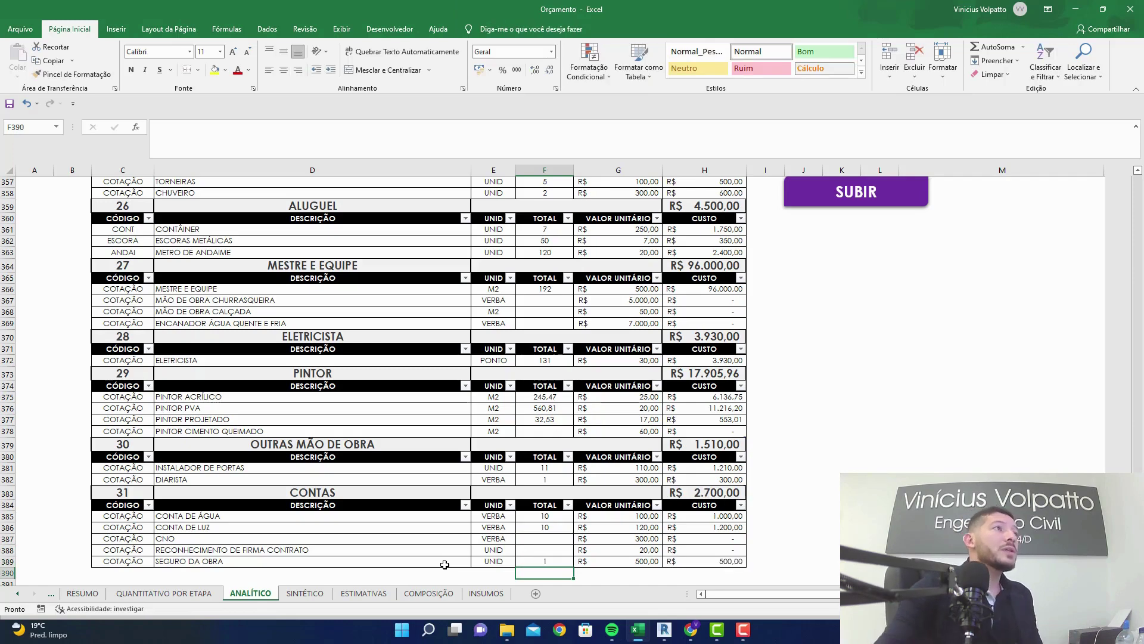
# - Clear the totals of all CONTAS items, from CONTA DE ÁGUA to SEGURO DA OBRA
pyautogui.moveTo(543, 516); pyautogui.dragTo(544, 556)
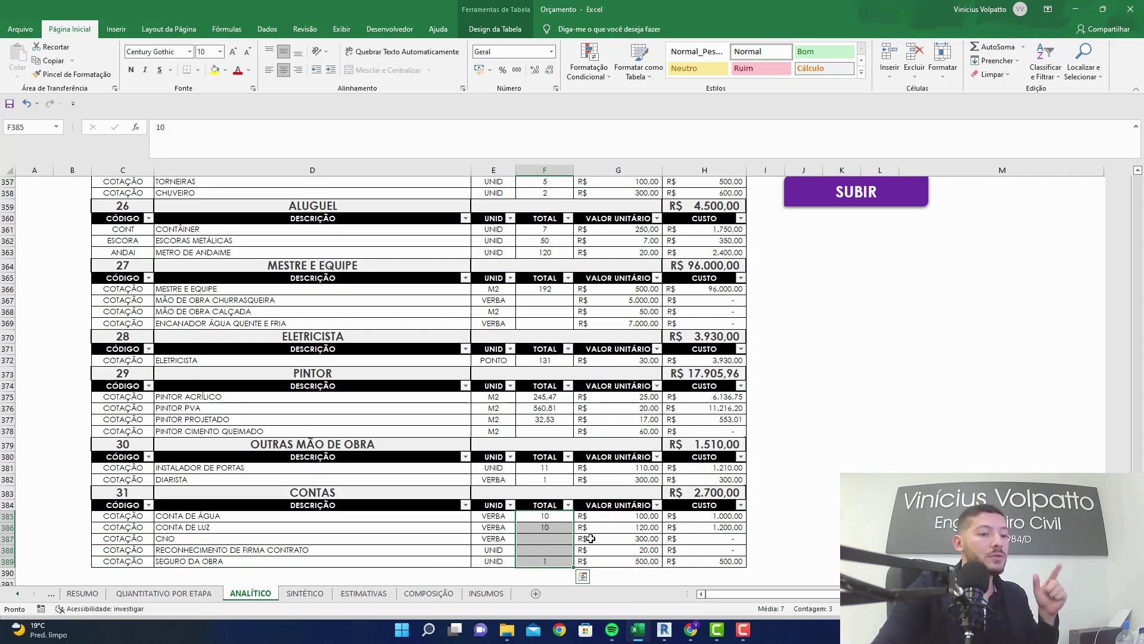
pyautogui.press('Delete')
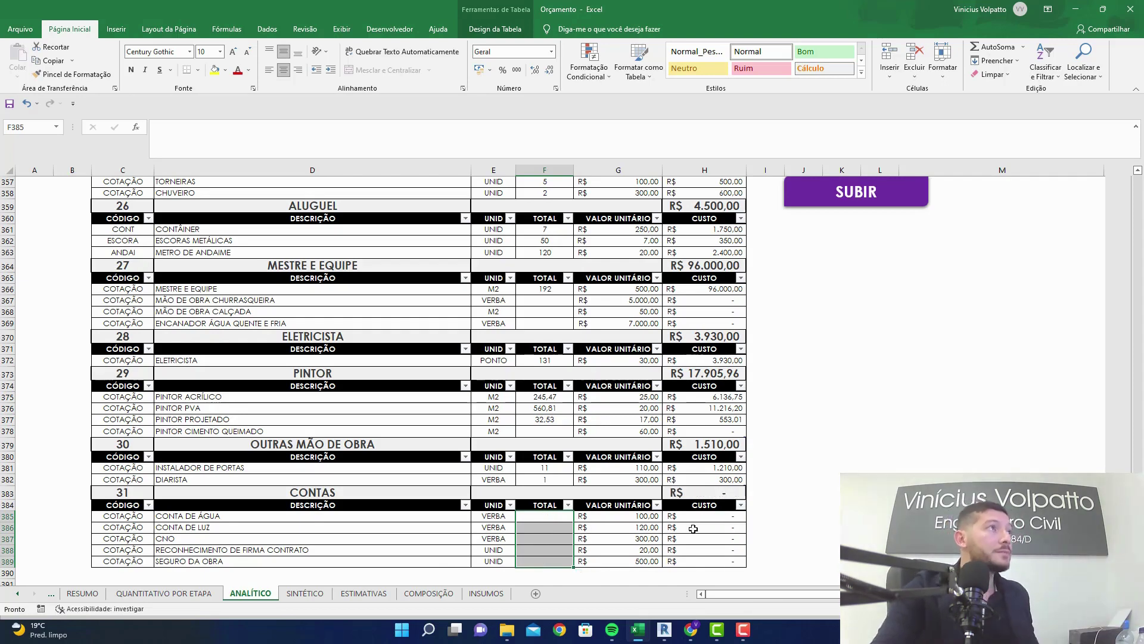
pyautogui.click(808, 514)
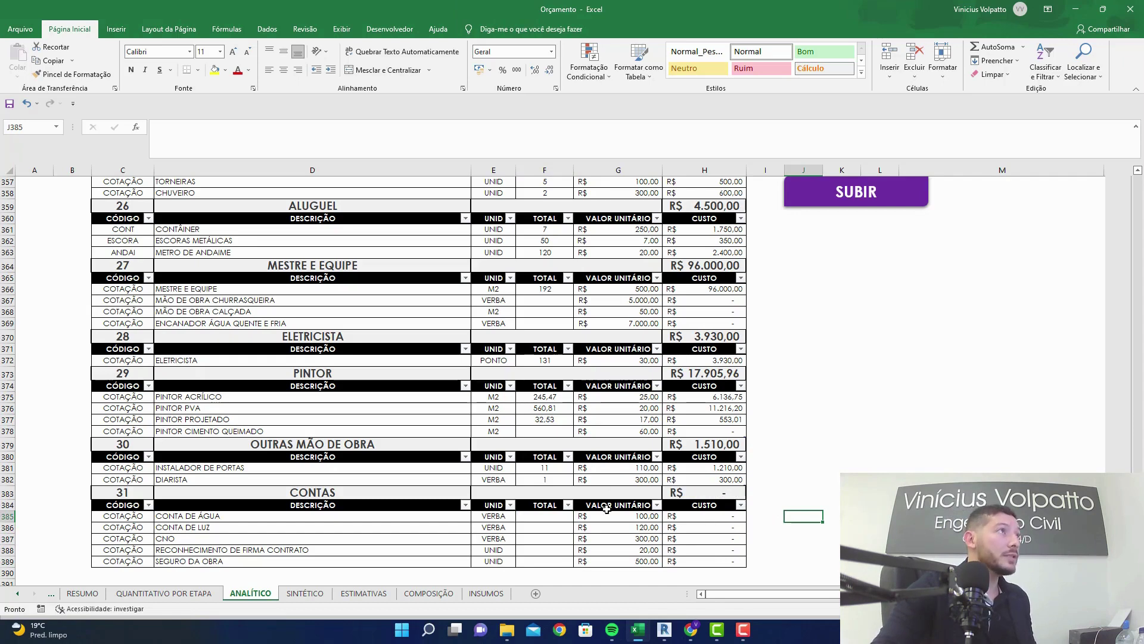
# - Go to the SINTÉTICO sheet and sort the stages table by PERCENTUAL from largest to smallest
pyautogui.scroll(2, 845, 273)
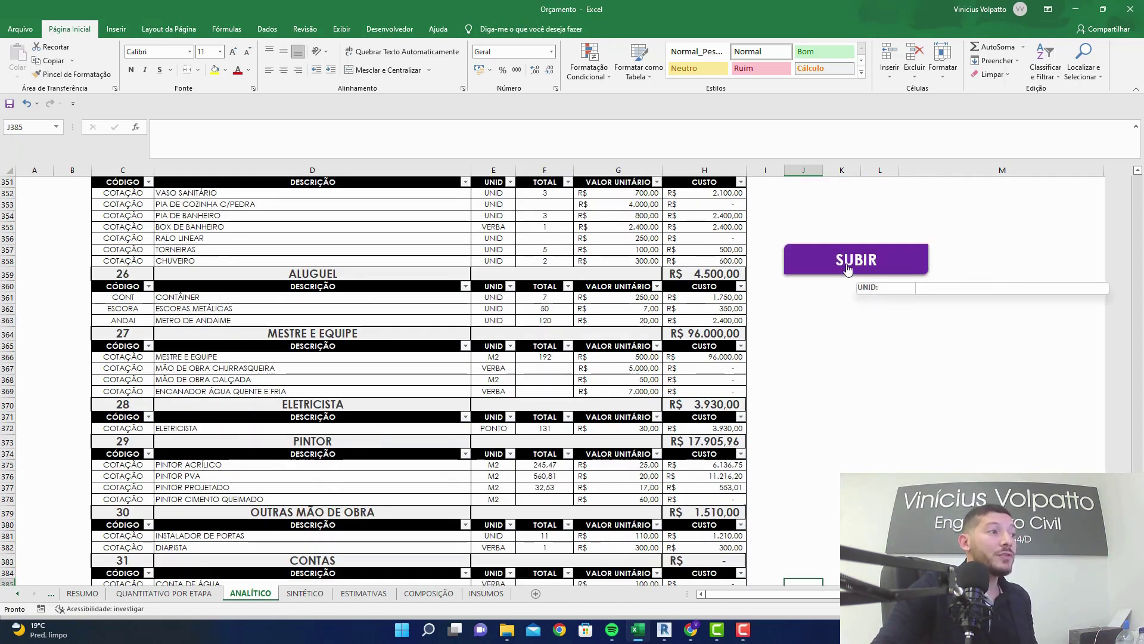
pyautogui.click(875, 267)
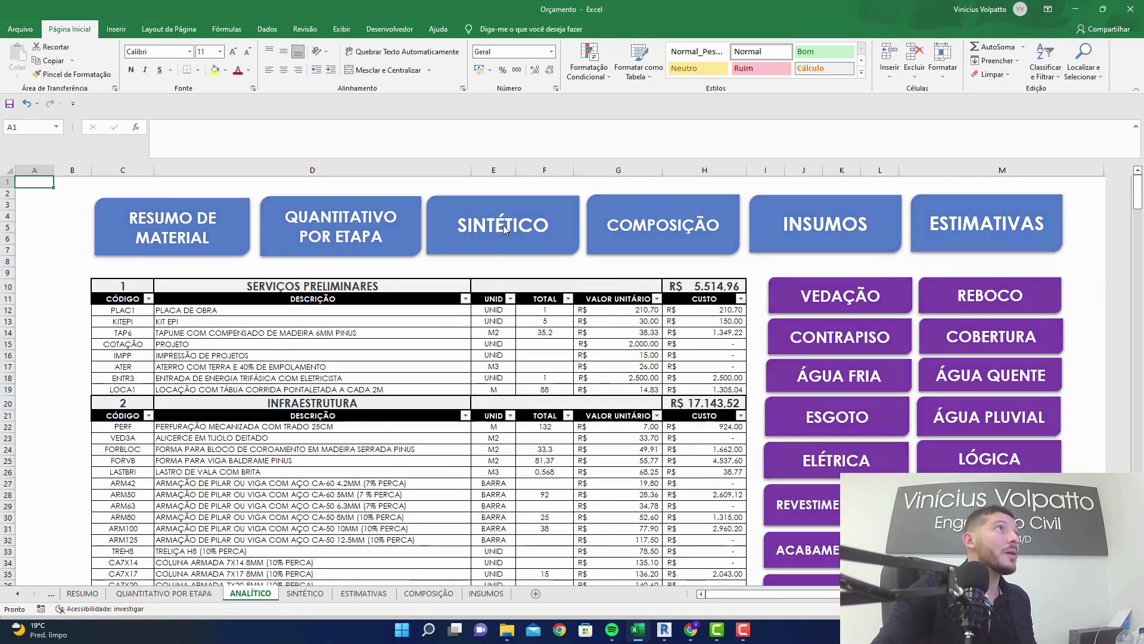
pyautogui.click(503, 224)
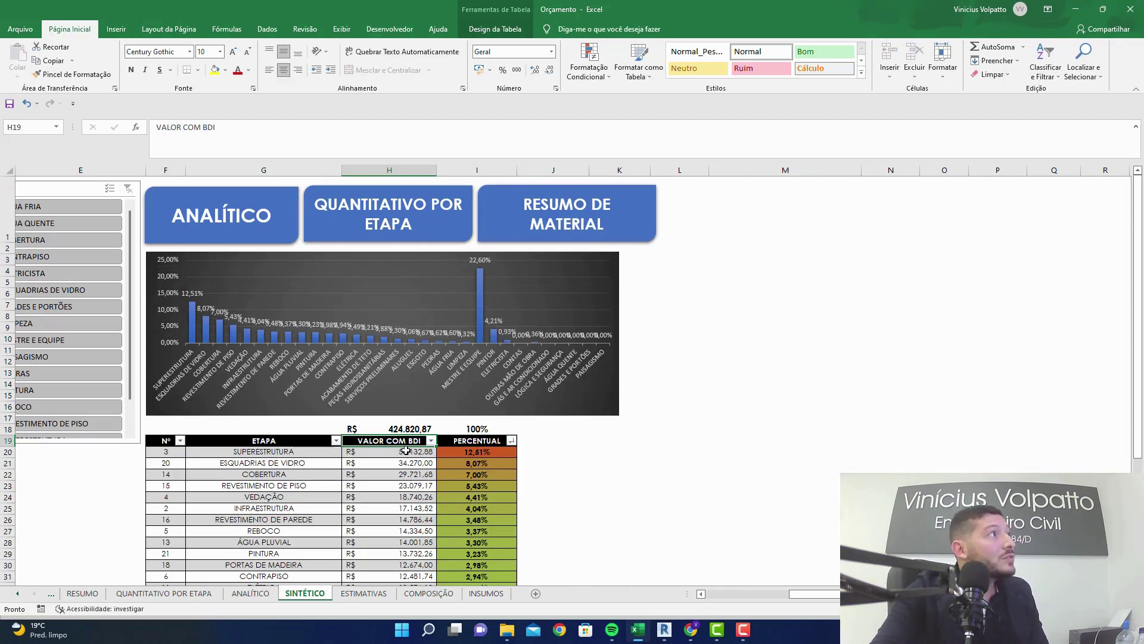
pyautogui.click(514, 444)
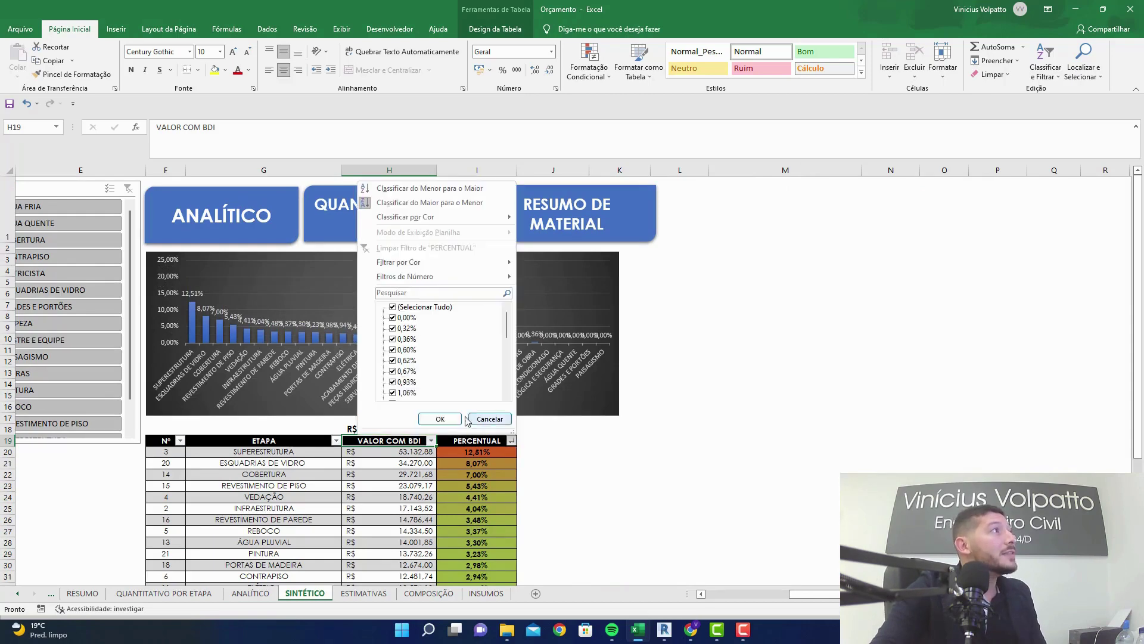
pyautogui.click(442, 205)
pyautogui.click(581, 452)
# - Review the costliest stages in the sorted SINTÉTICO table, from MESTRE E EQUIPE down to REVESTIMENTO DE PAREDE
pyautogui.scroll(-3, 567, 453)
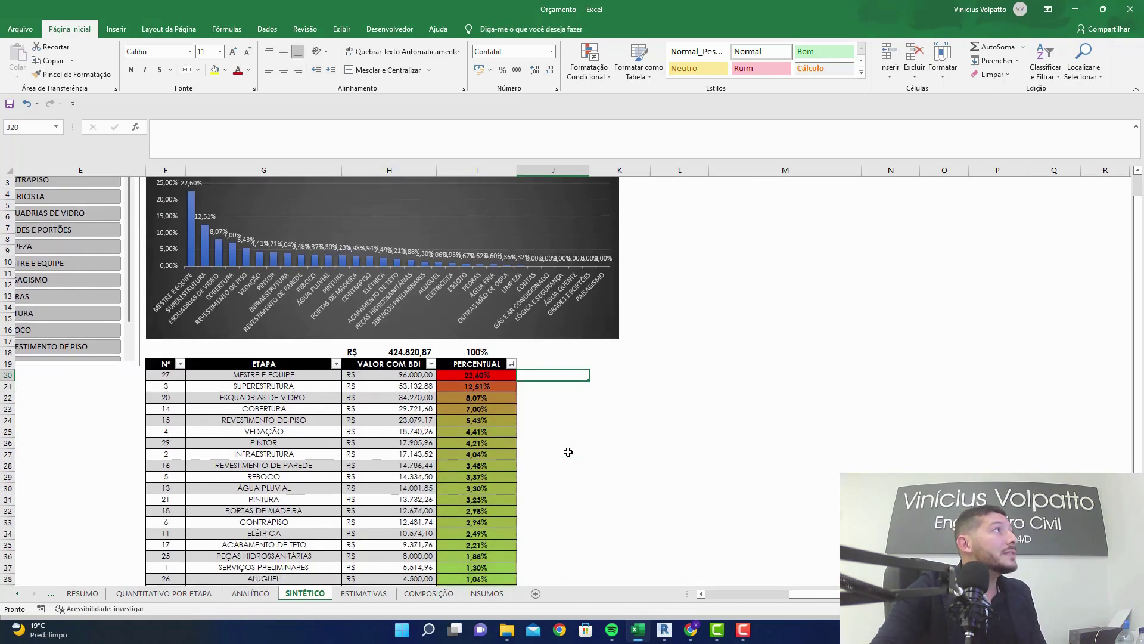
pyautogui.click(278, 376)
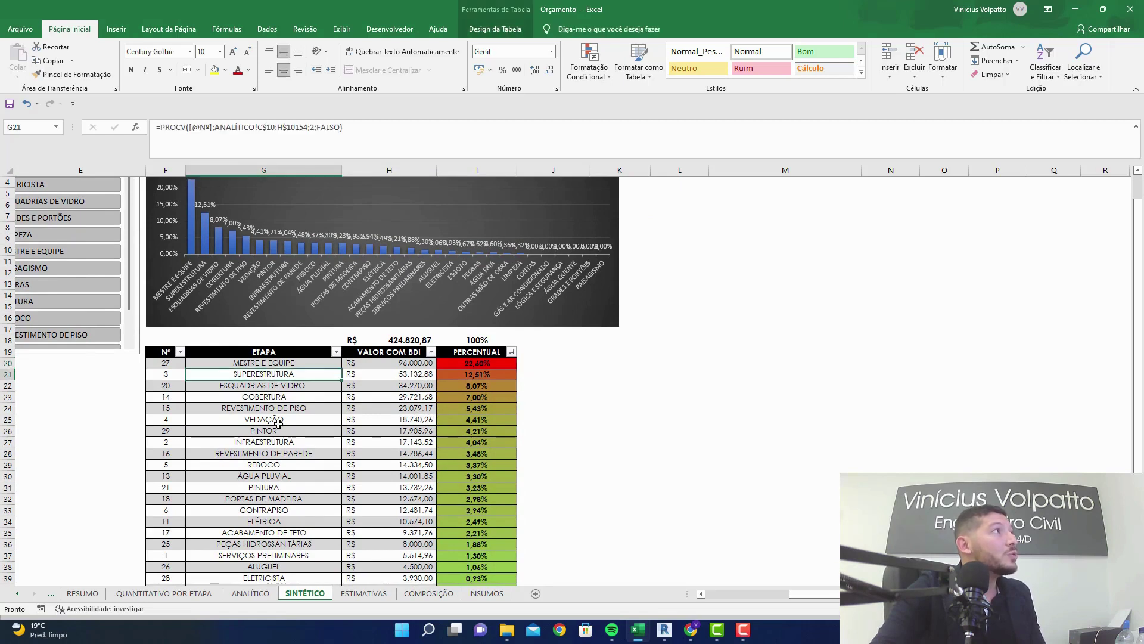
pyautogui.click(295, 385)
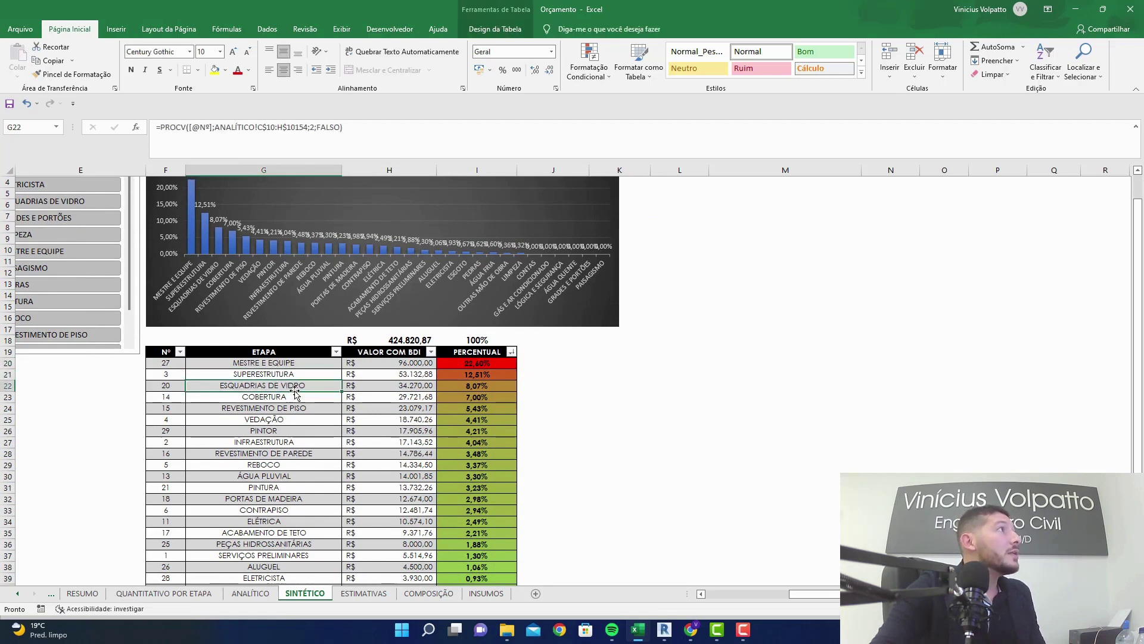
pyautogui.click(291, 398)
pyautogui.click(289, 408)
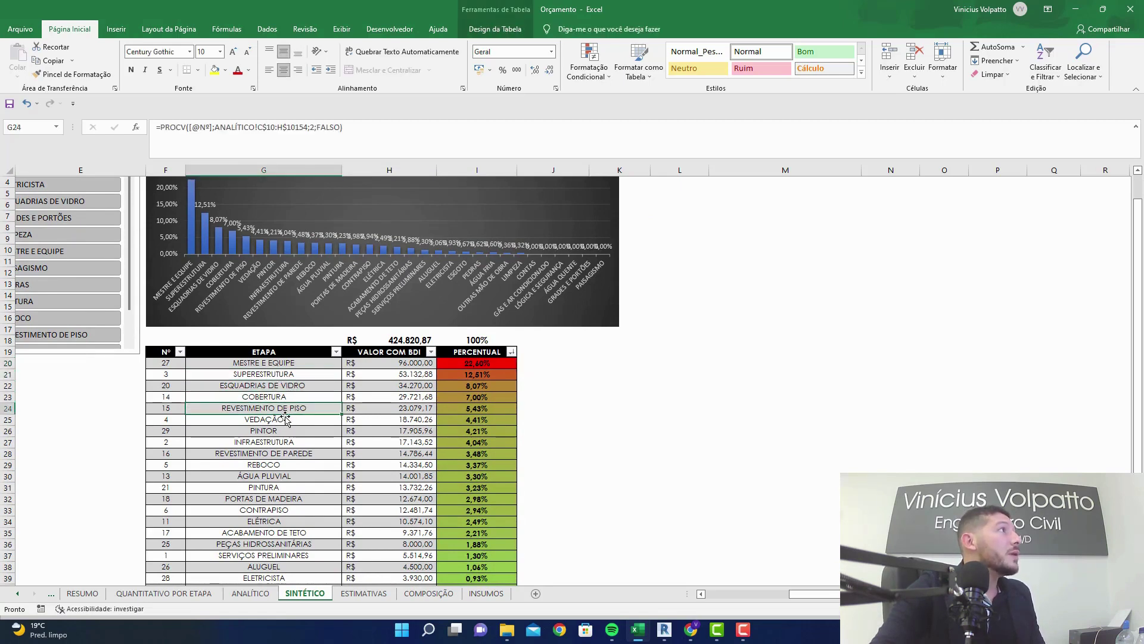
pyautogui.click(286, 420)
pyautogui.click(284, 432)
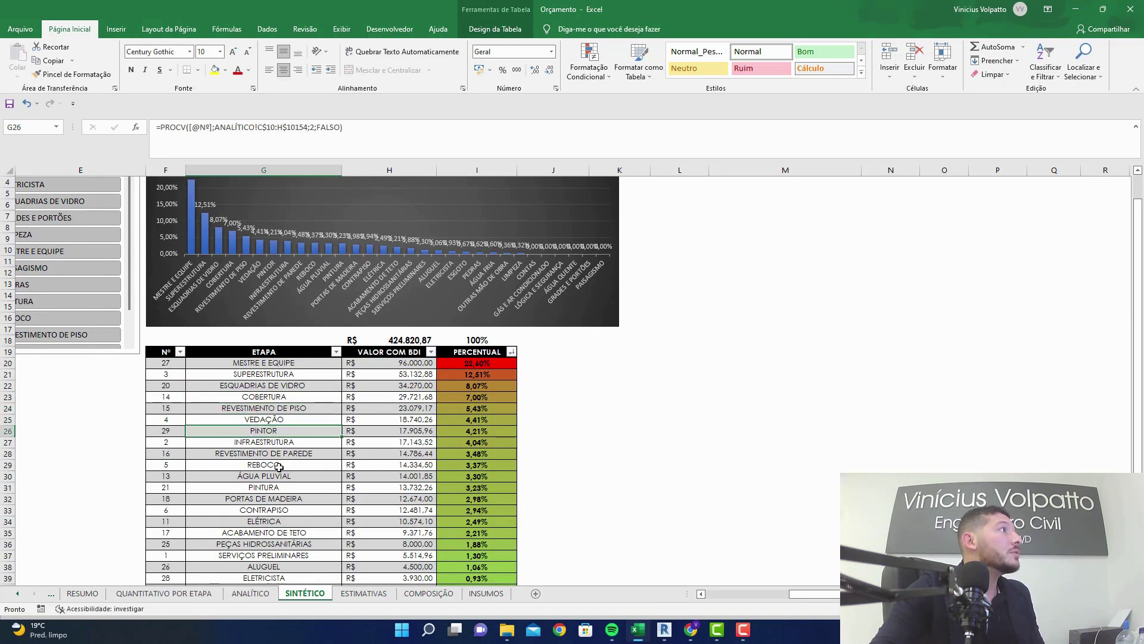
pyautogui.click(285, 444)
pyautogui.click(285, 455)
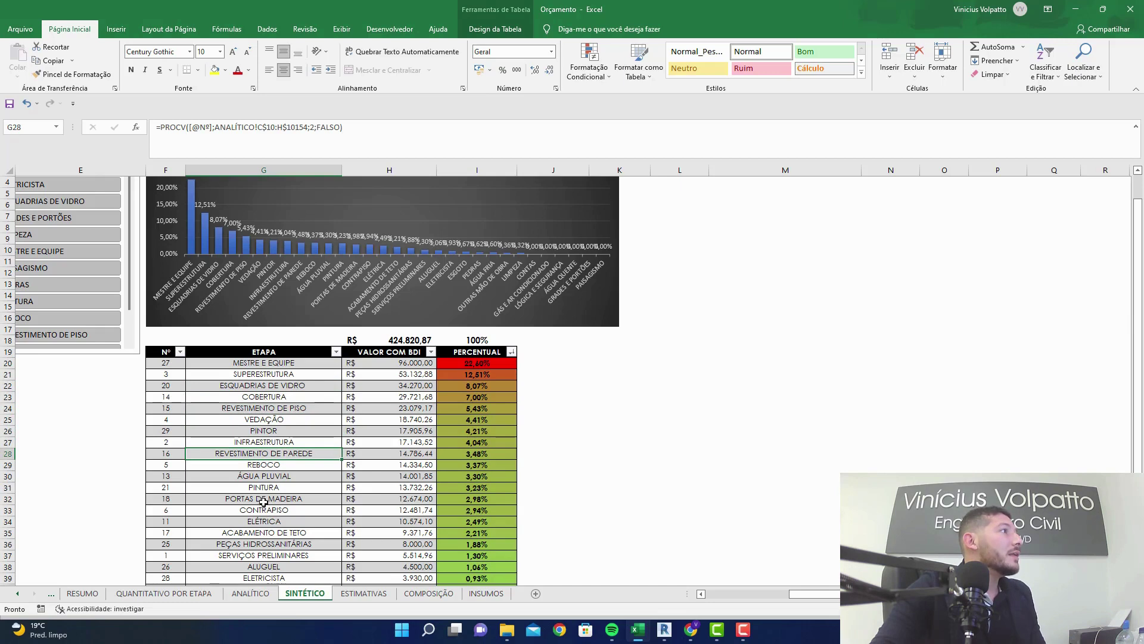
# - Check the overall VALOR COM BDI total in SINTÉTICO, then go through QUANTITATIVO POR ETAPA to the RESUMO material summary
pyautogui.click(397, 340)
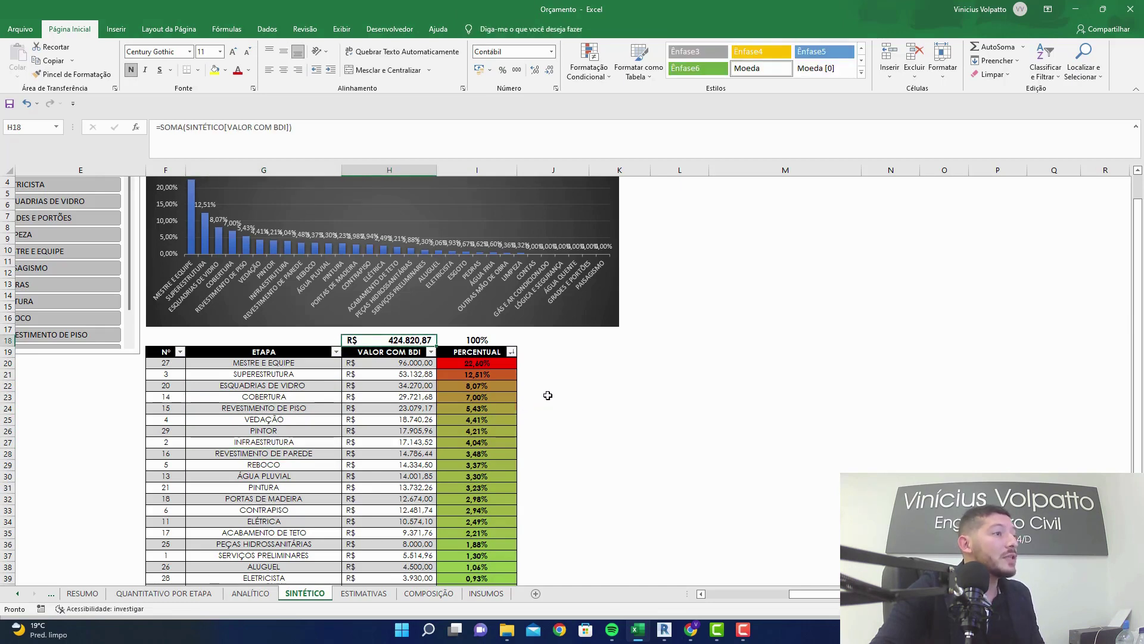
pyautogui.scroll(3, 563, 400)
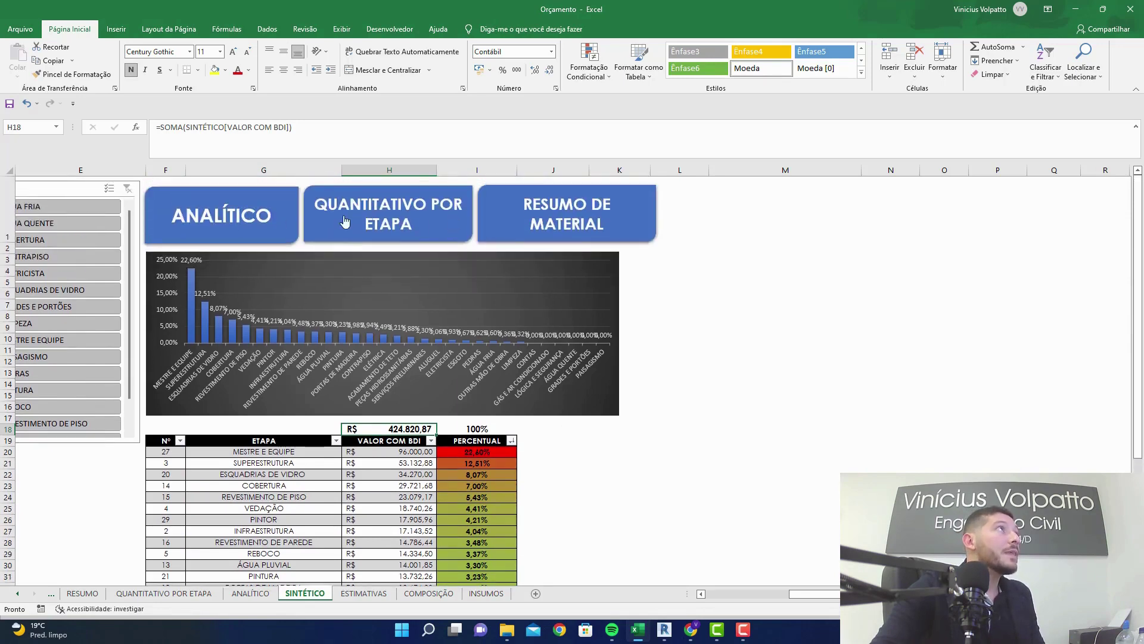
pyautogui.click(374, 224)
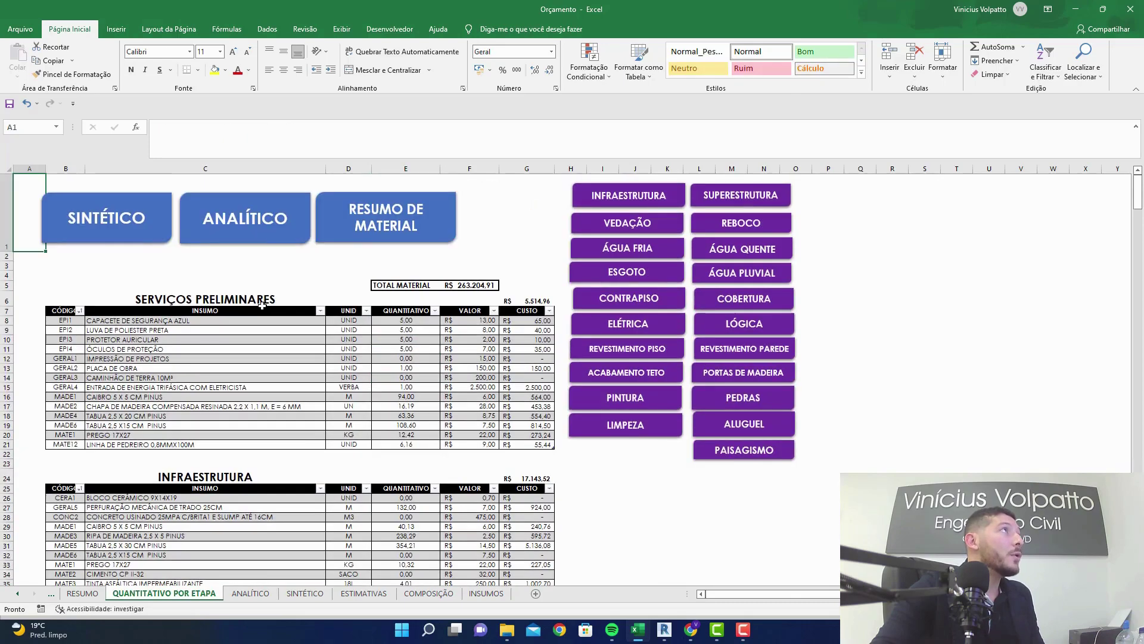
pyautogui.click(383, 221)
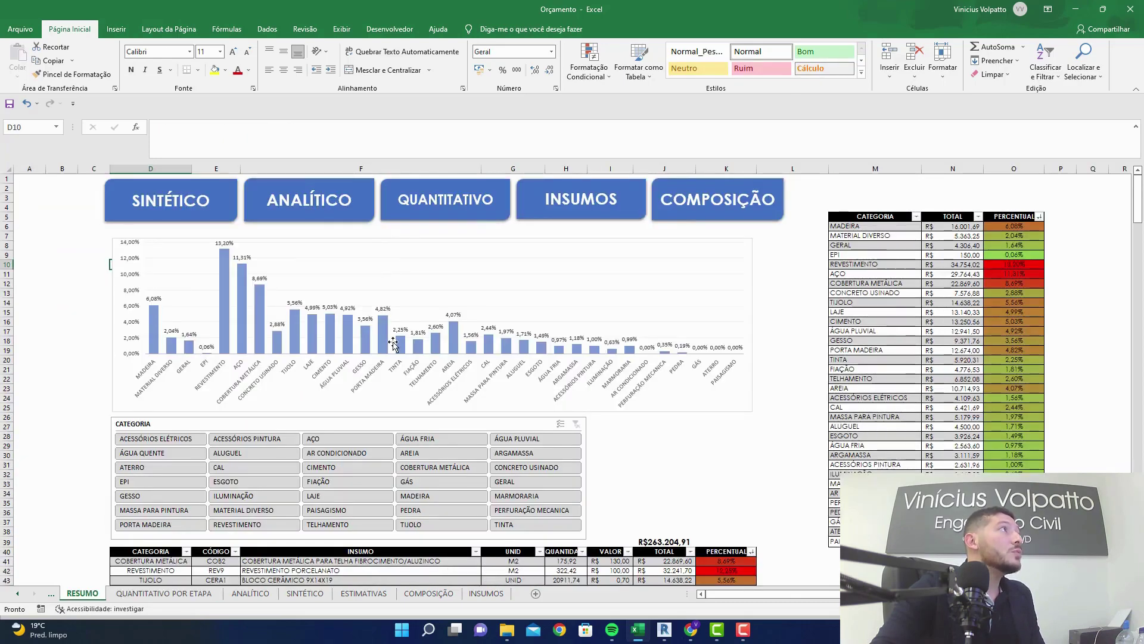
# - Sort the materials table in the RESUMO sheet by PERCENTUAL from largest to smallest
pyautogui.scroll(-1, 393, 344)
pyautogui.scroll(-4, 394, 344)
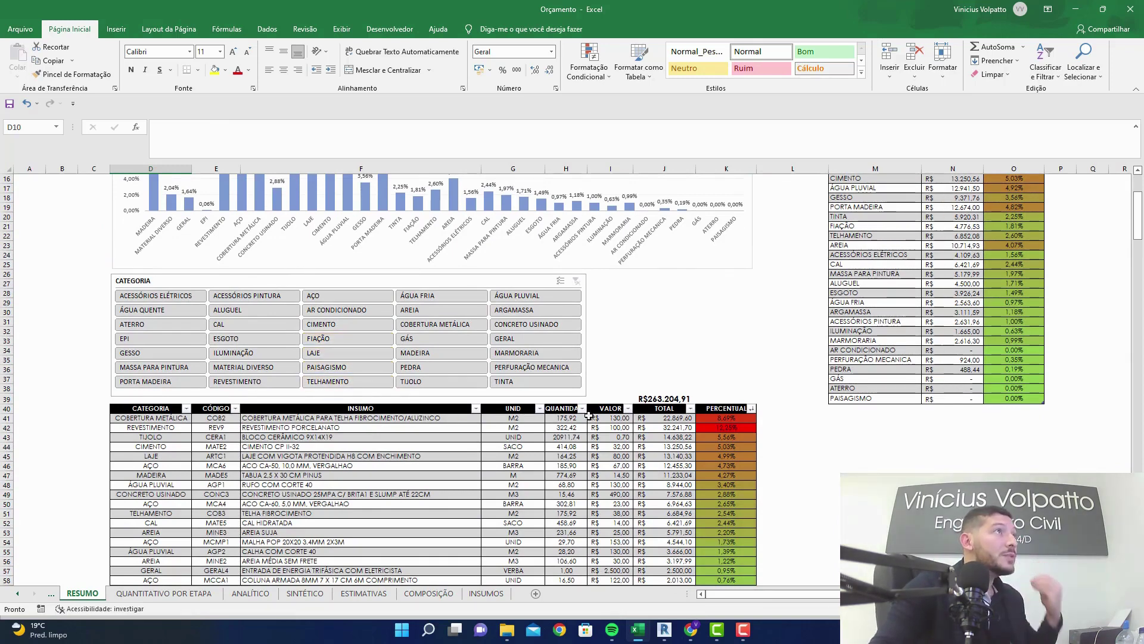
pyautogui.click(753, 409)
pyautogui.click(688, 171)
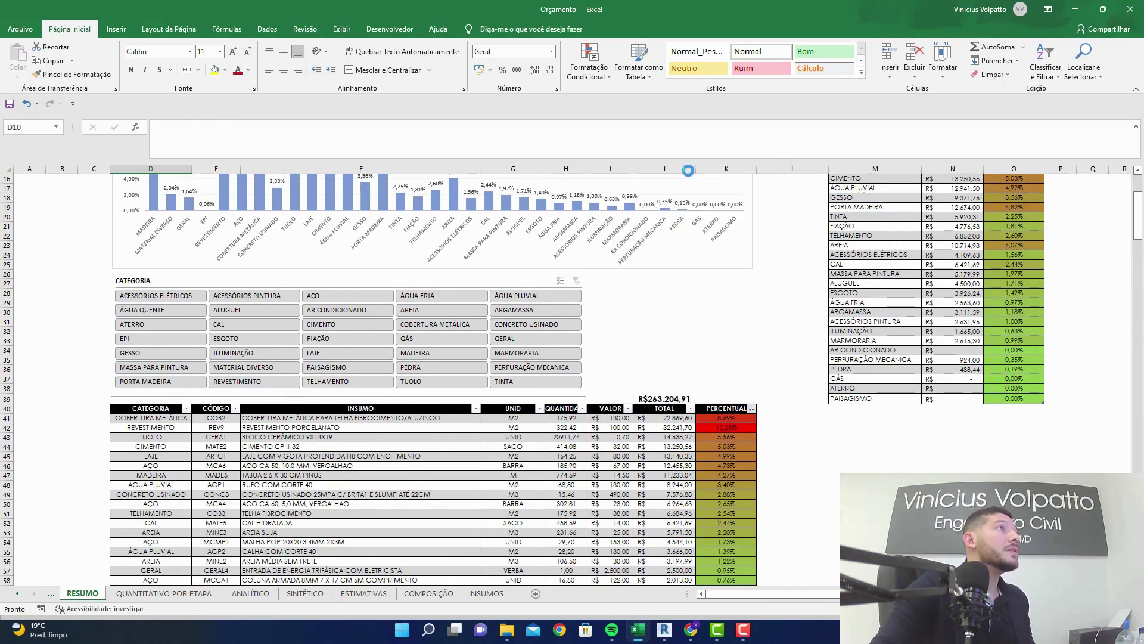
# - Examine the totals of the two costliest materials, REVESTIMENTO PORCELANATO and COBERTURA METÁLICA PARA TELHA FIBROCIMENTO/ALUZINCO
pyautogui.scroll(4, 506, 322)
pyautogui.scroll(-5, 505, 322)
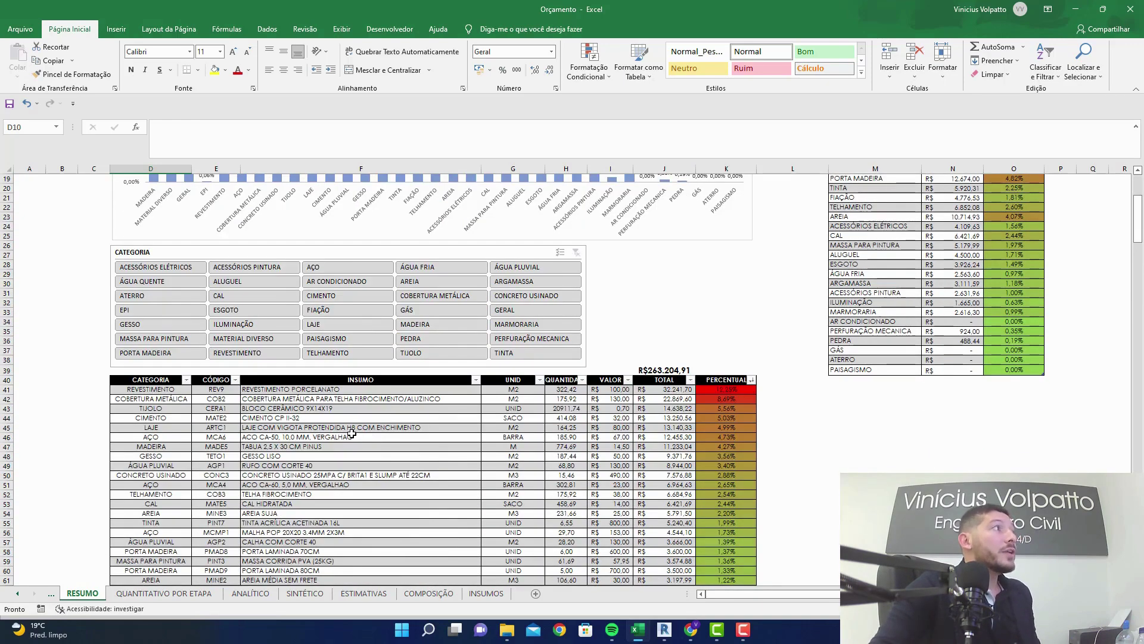
pyautogui.click(351, 437)
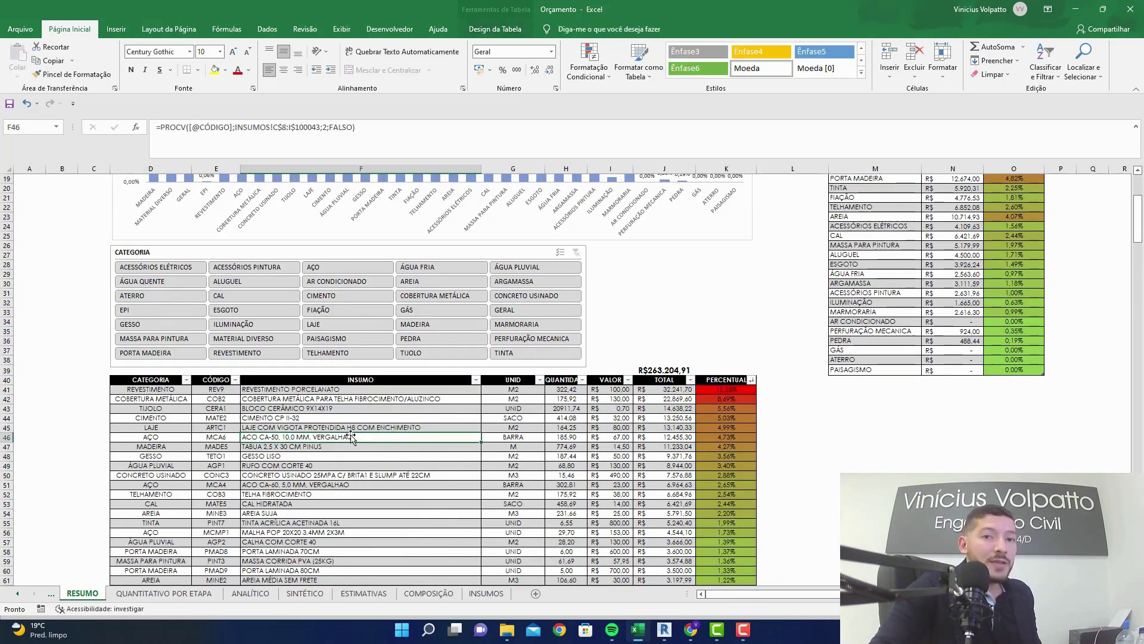
pyautogui.click(387, 391)
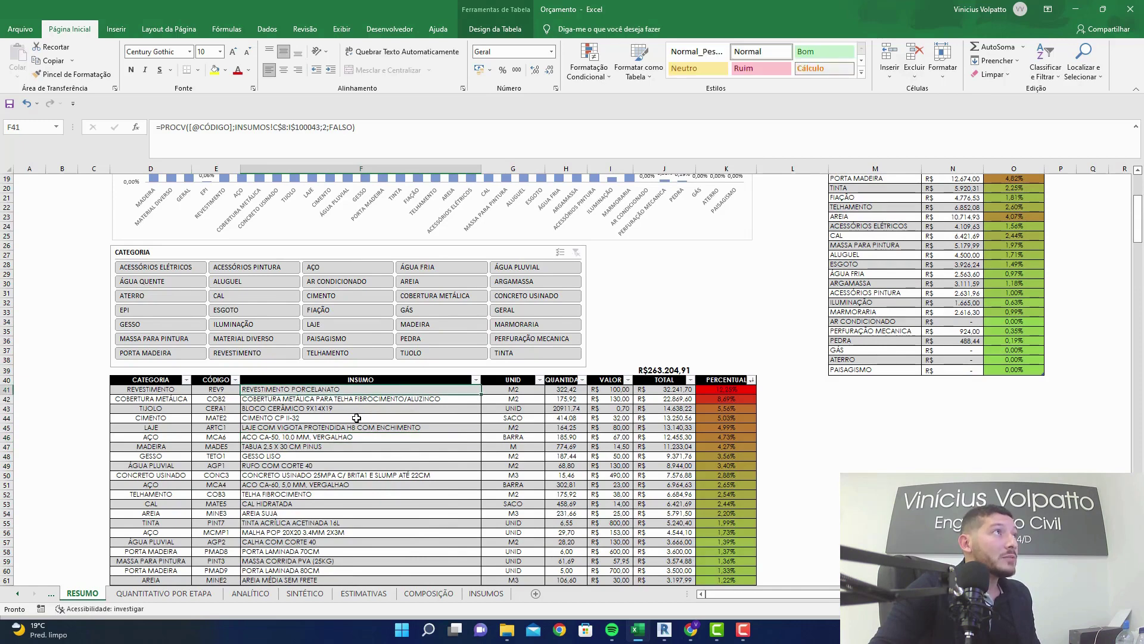
pyautogui.click(645, 390)
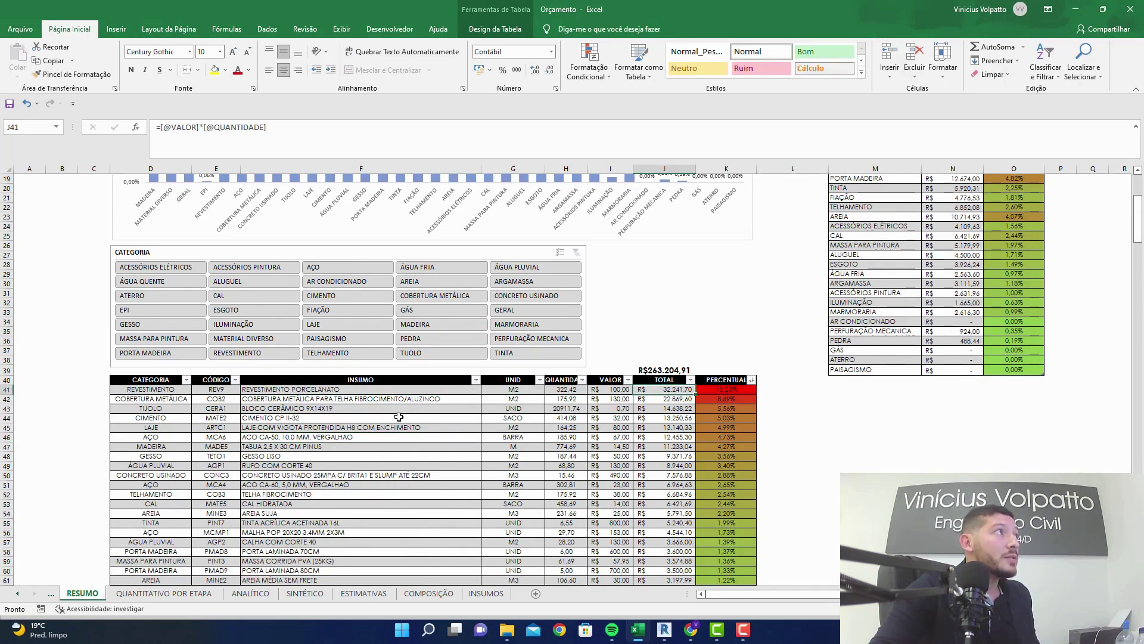
pyautogui.click(364, 399)
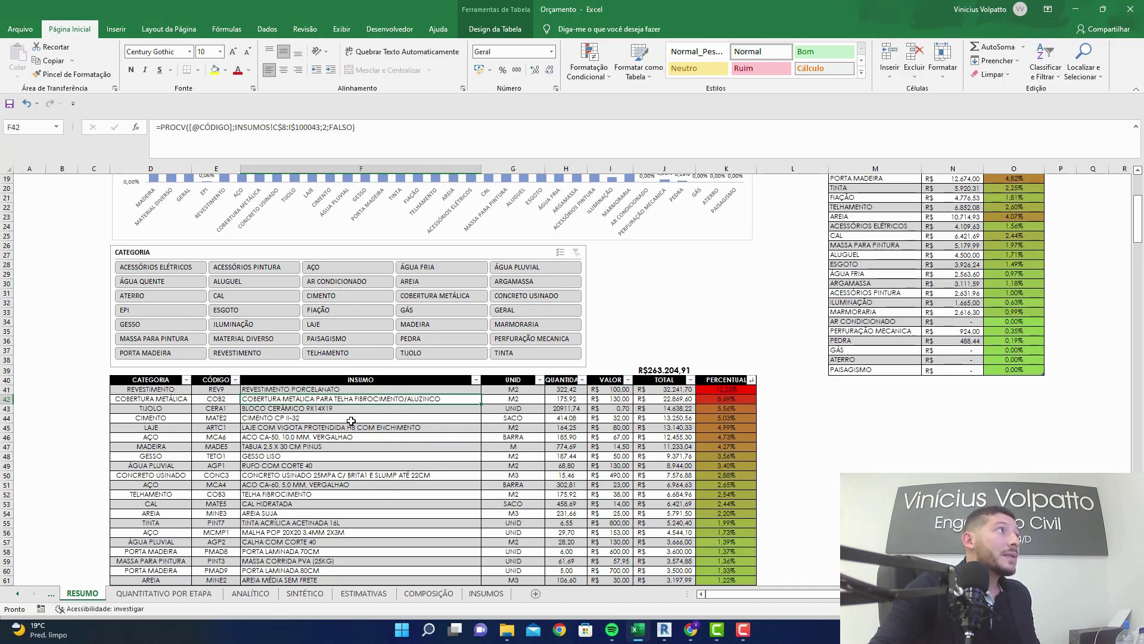
pyautogui.click(682, 399)
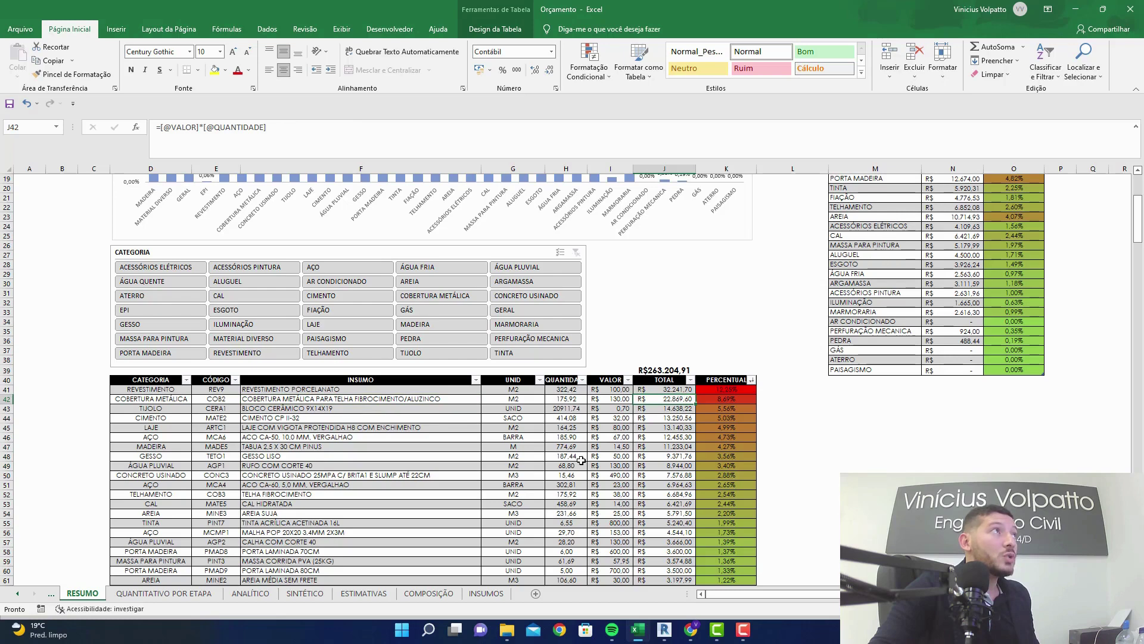
# - Review the next costliest materials one by one, from BLOCO CERÂMICO 9X14X19 down to ACO CA-60, 5,0 MM, VERGALHAO
pyautogui.click(345, 408)
pyautogui.click(317, 419)
pyautogui.click(327, 428)
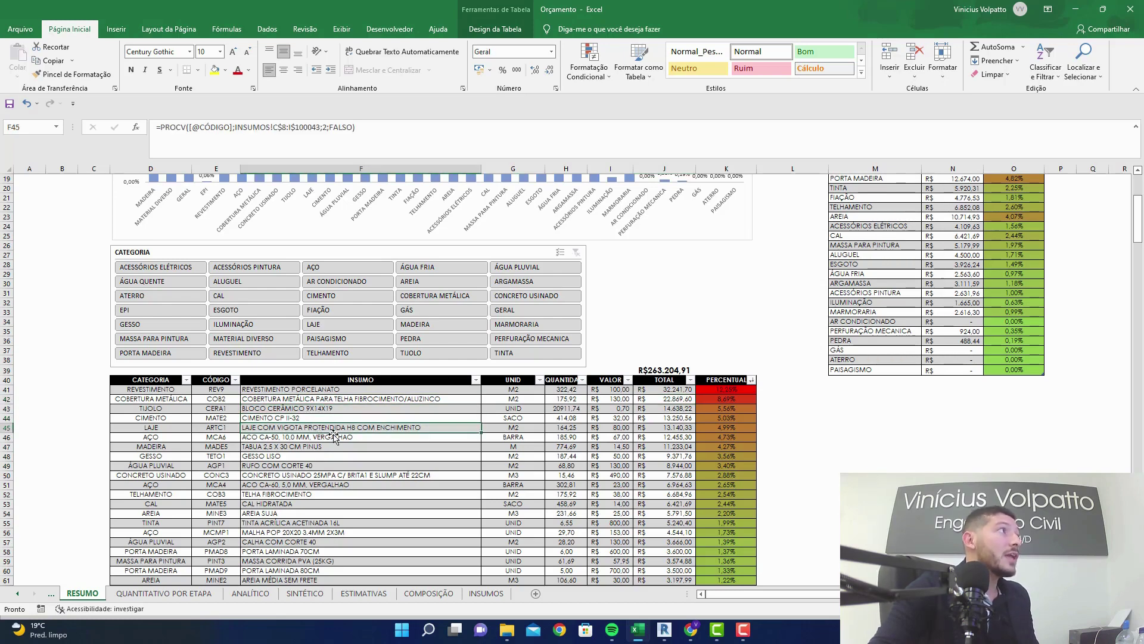
pyautogui.click(333, 438)
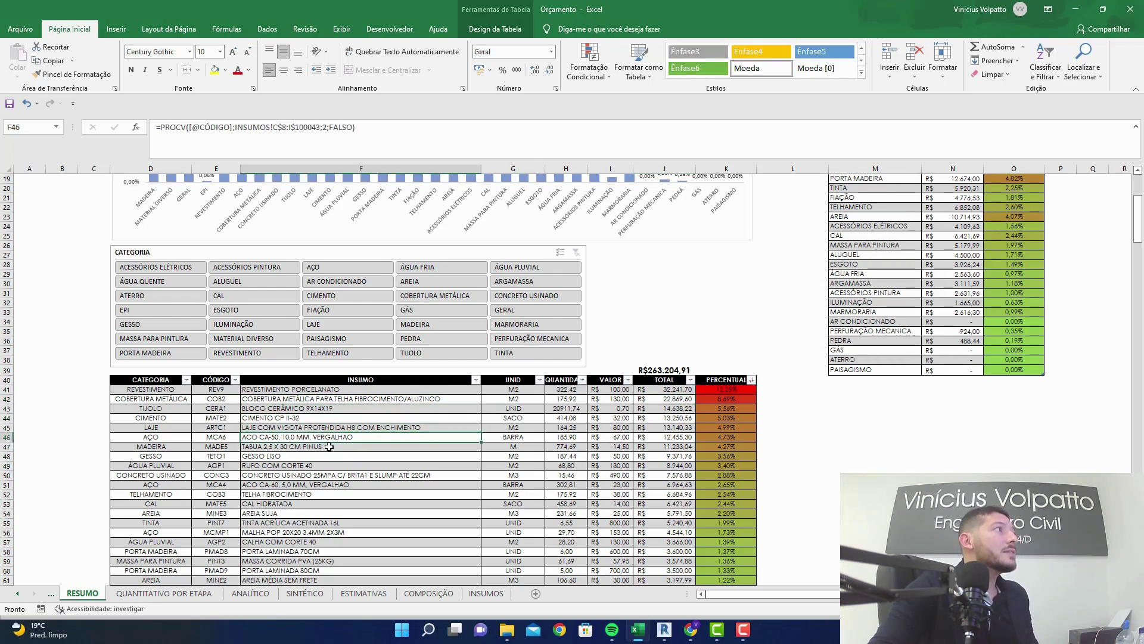
pyautogui.click(322, 448)
pyautogui.click(311, 457)
pyautogui.click(313, 466)
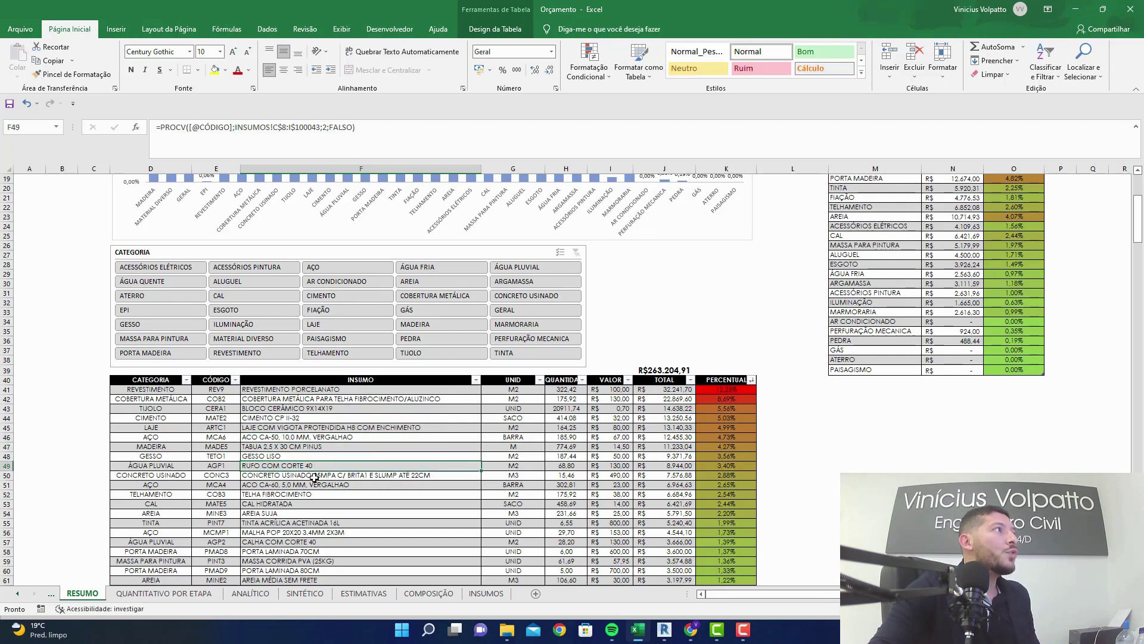
pyautogui.click(313, 476)
pyautogui.click(314, 485)
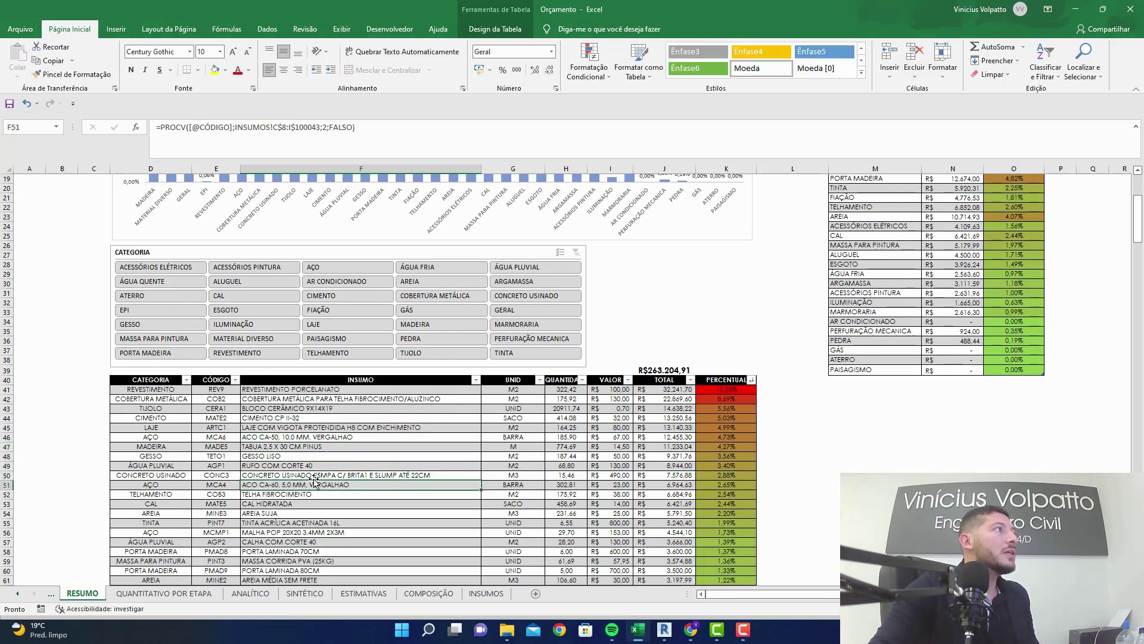
# - Count the PERCENTUAL entries from REVESTIMENTO PORCELANATO down to the first COLUNA ARMADA (row 66) and enter 26 in cell M49
pyautogui.click(805, 430)
pyautogui.scroll(-1, 807, 431)
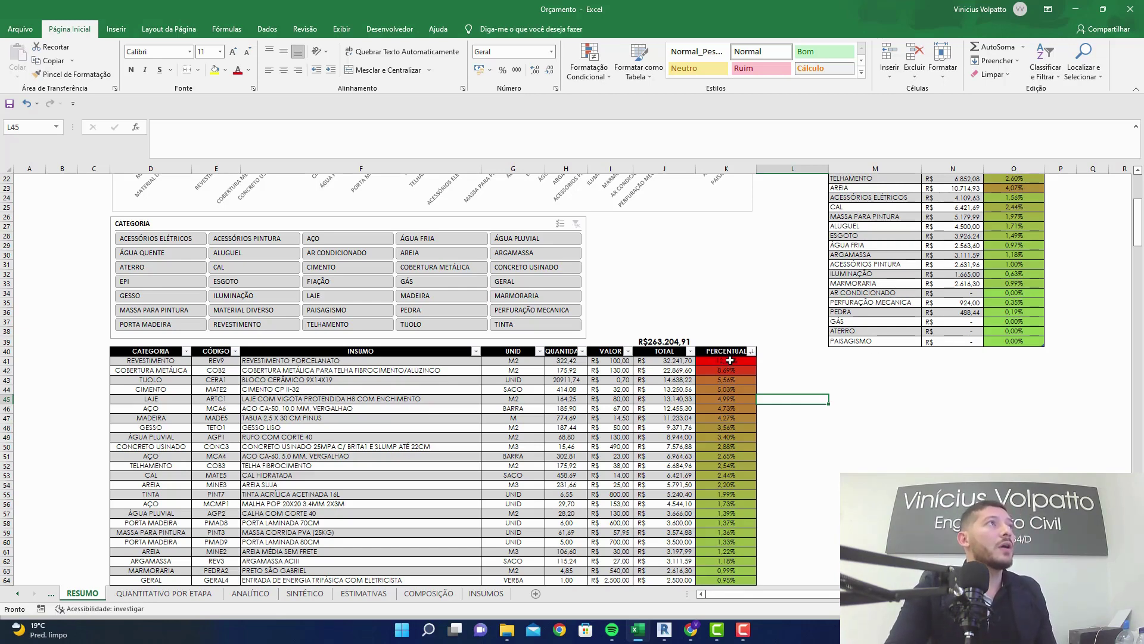
pyautogui.moveTo(730, 361); pyautogui.dragTo(722, 551)
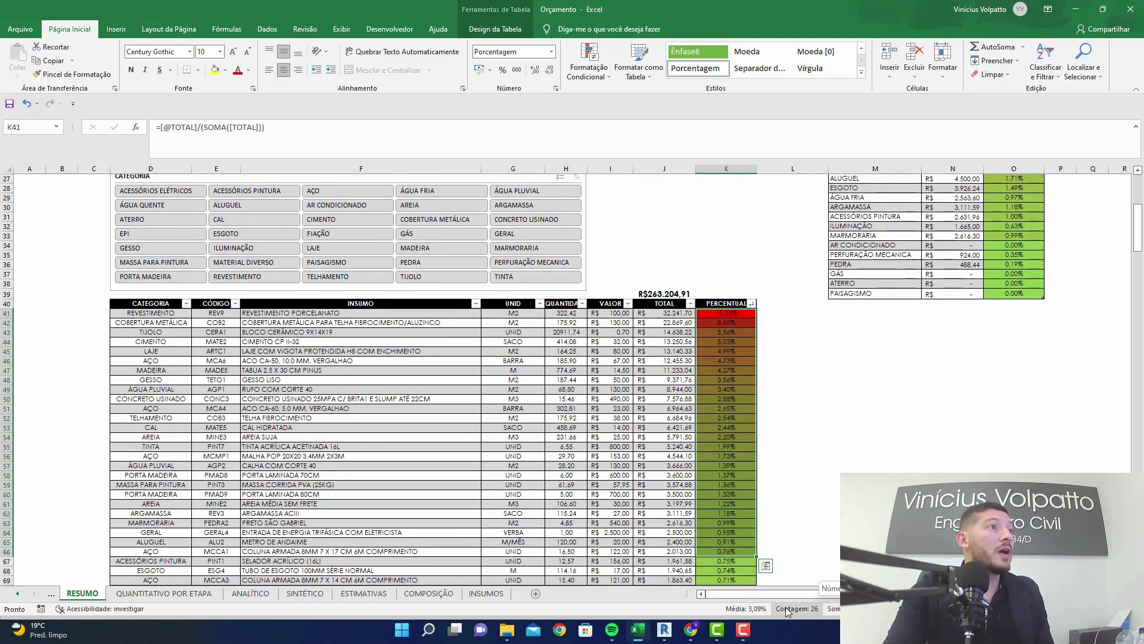
pyautogui.click(835, 393)
pyautogui.write('26')
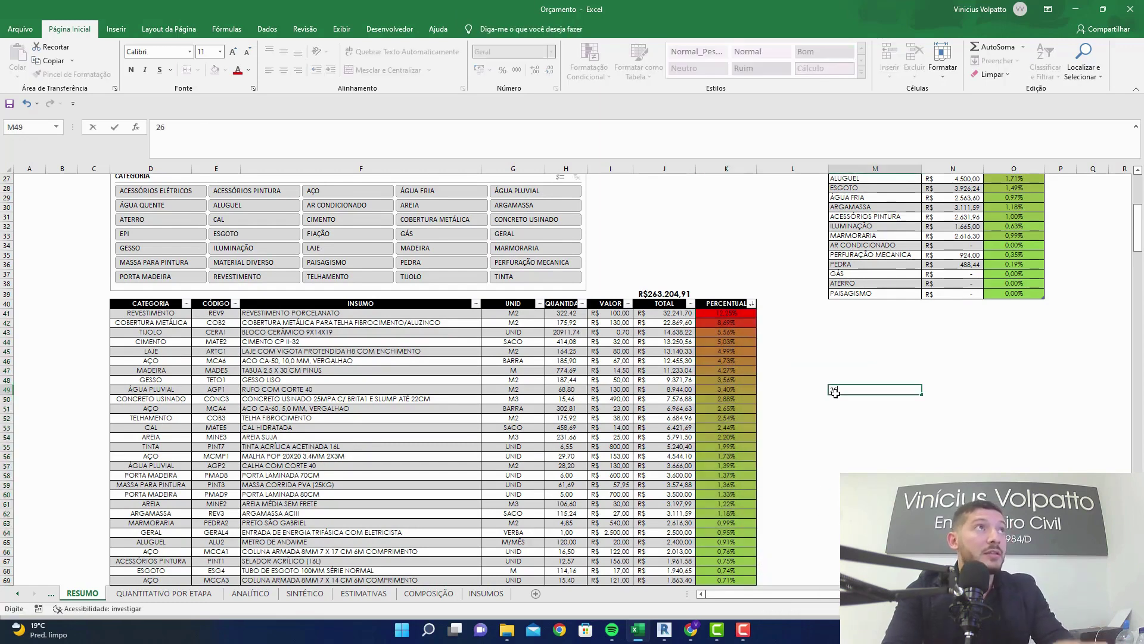
pyautogui.press('Return')
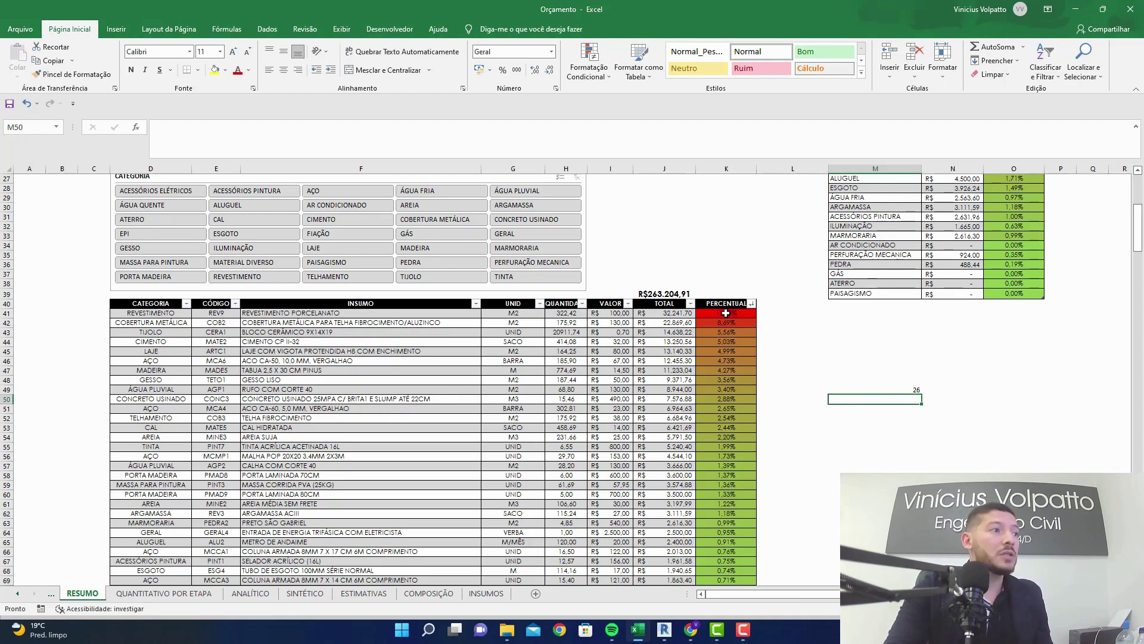
# - Count the PERCENTUAL entries of all materials with a nonzero total, from row 41 down to FITA VEDA ROSCA 18MM (row 199)
pyautogui.moveTo(726, 312); pyautogui.dragTo(736, 441)
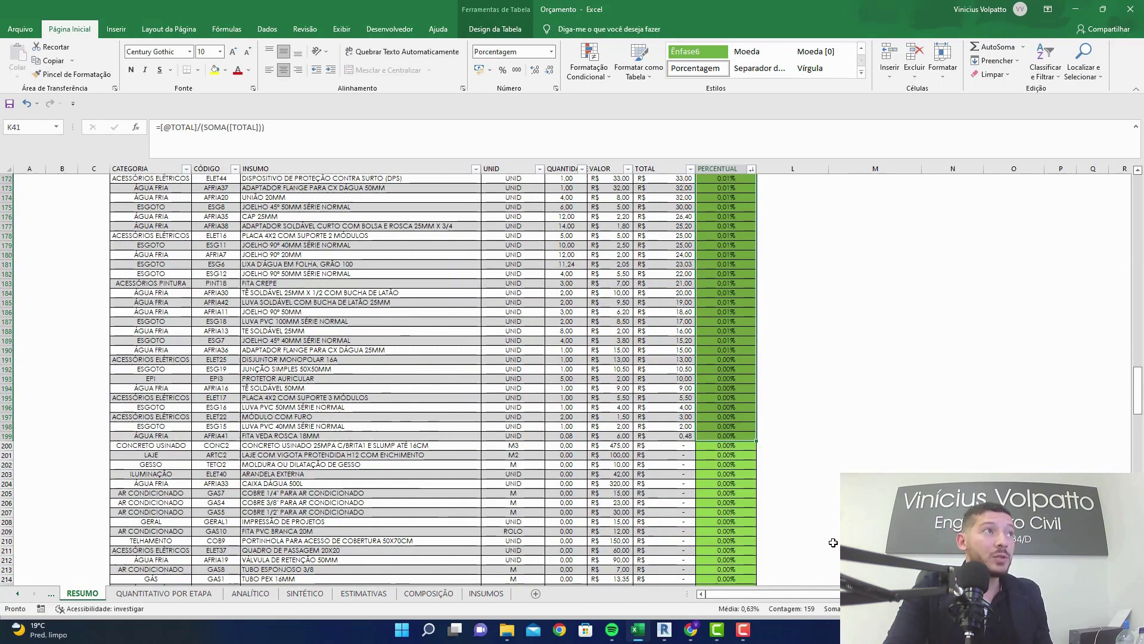
pyautogui.scroll(11, 834, 542)
pyautogui.scroll(3, 834, 542)
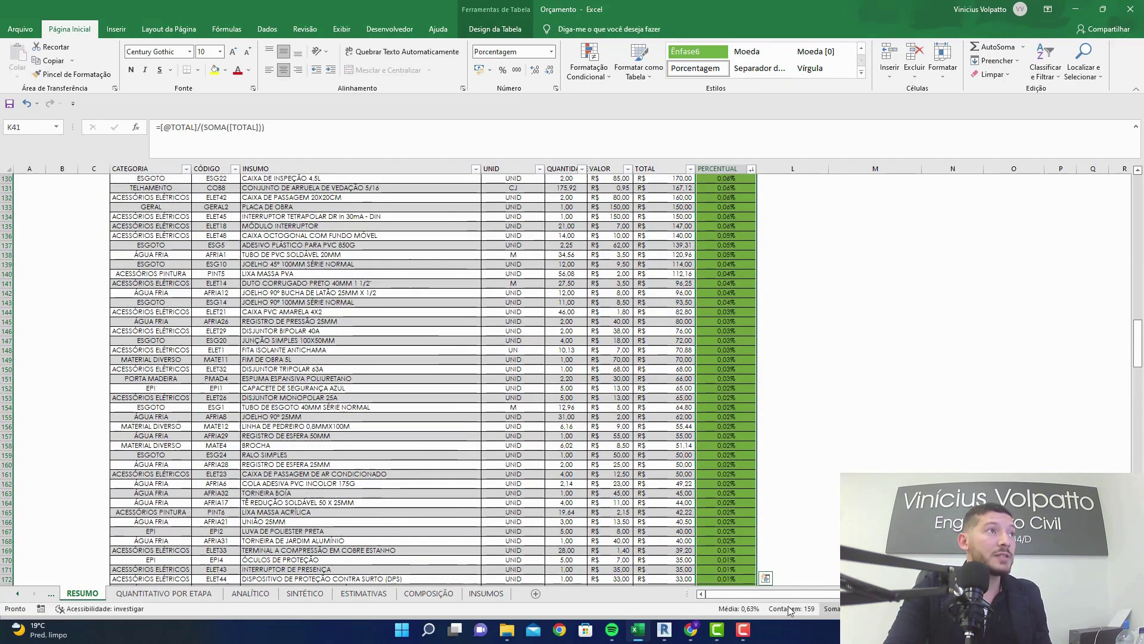
pyautogui.scroll(20, 843, 412)
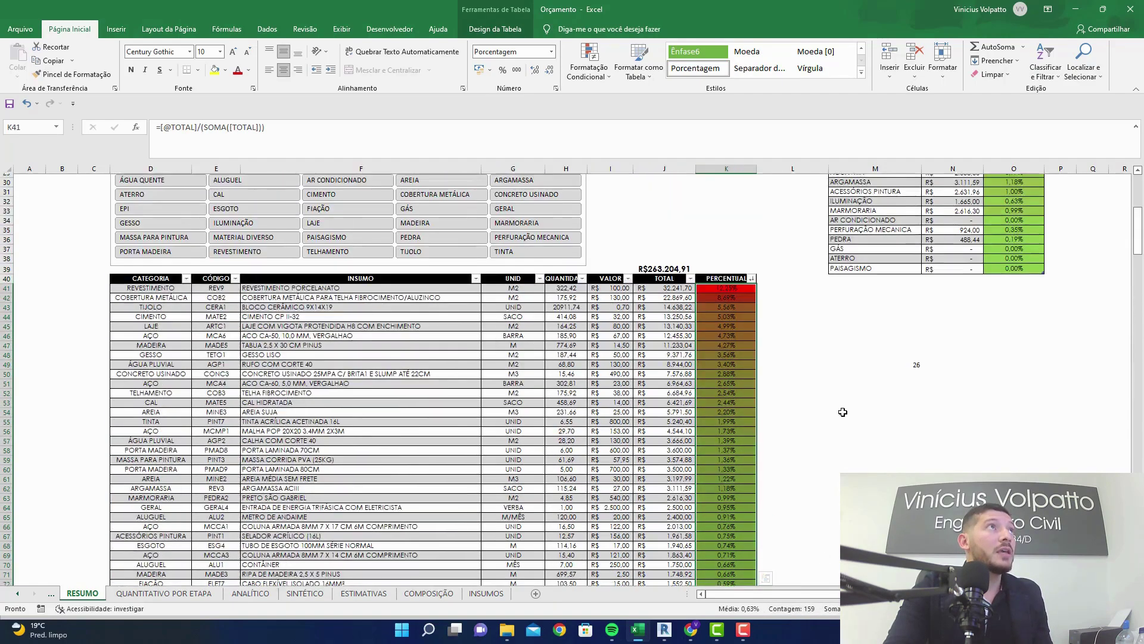
pyautogui.scroll(4, 843, 412)
# - Turn the number in cell M49 into the formula =26/159
pyautogui.click(906, 465)
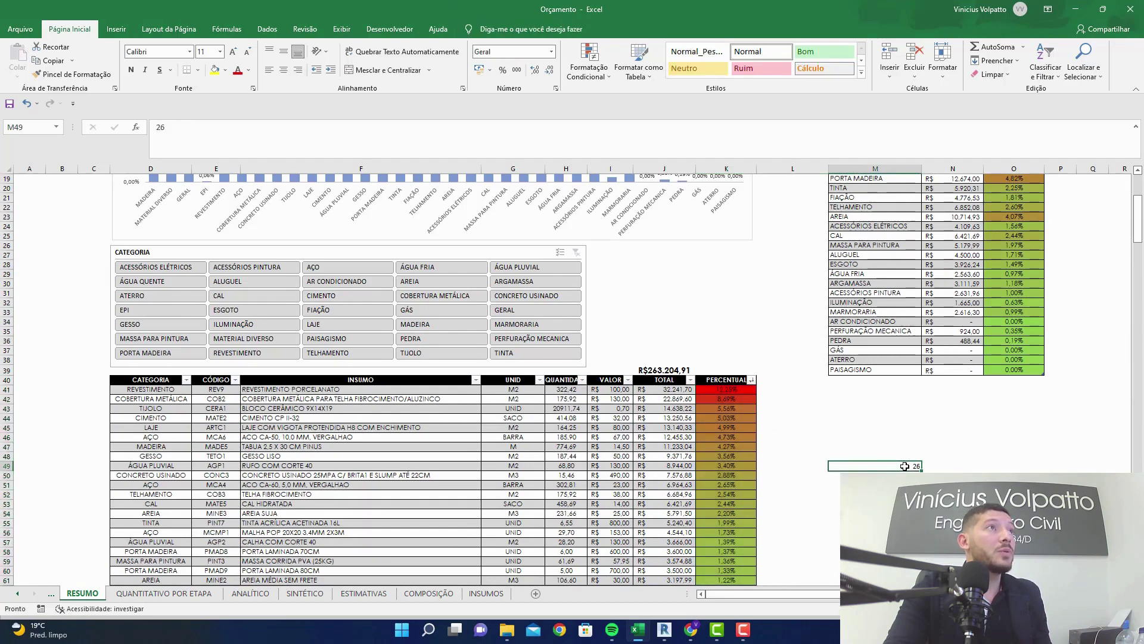
pyautogui.write('=26')
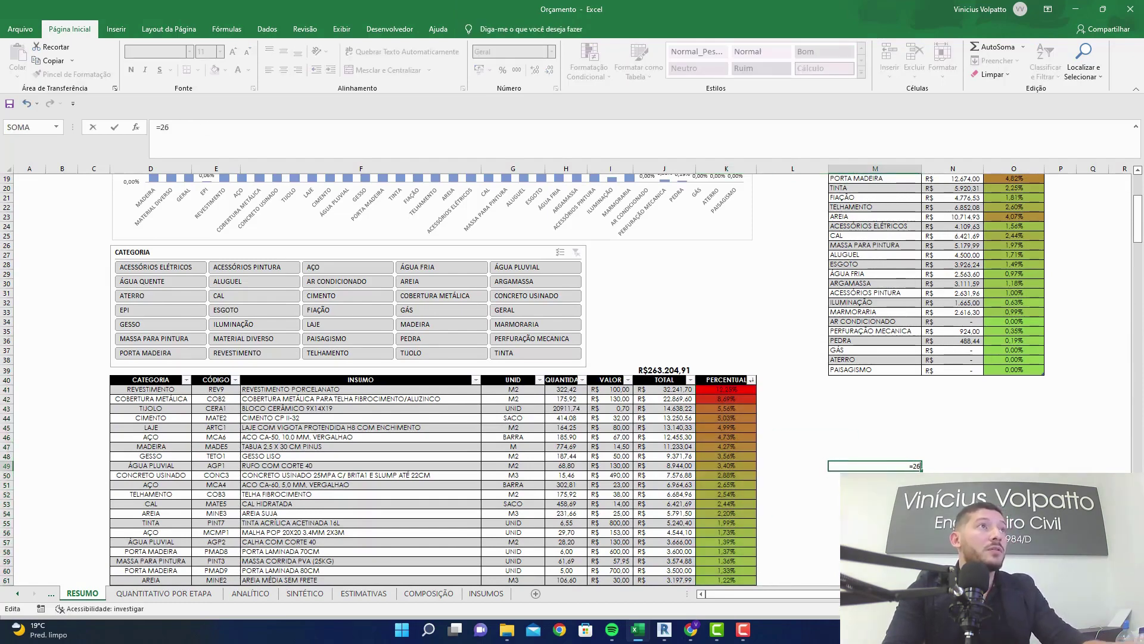
pyautogui.write('/159')
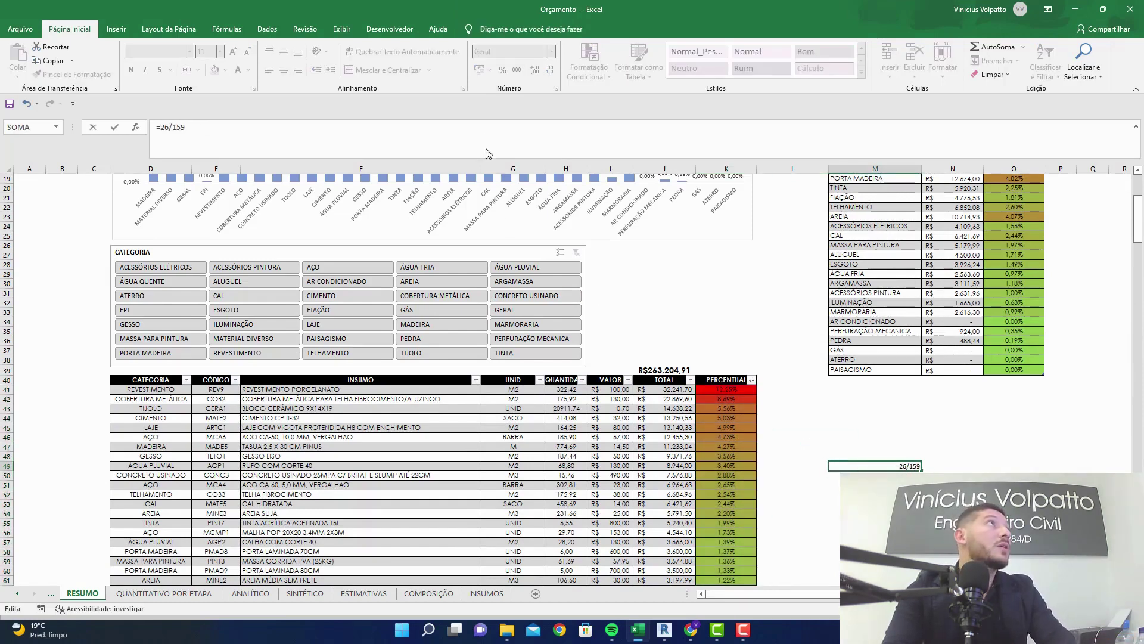
pyautogui.press('Return')
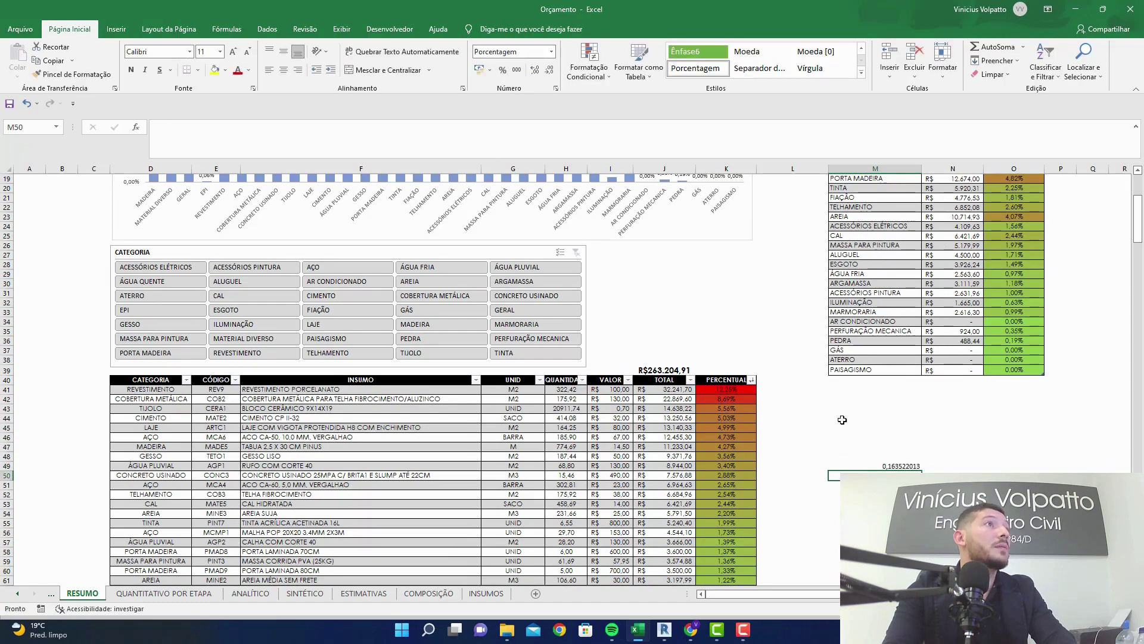
# - Format the result in cell M49 as a percentage with two decimal places
pyautogui.moveTo(873, 460); pyautogui.dragTo(873, 466)
pyautogui.click(502, 70)
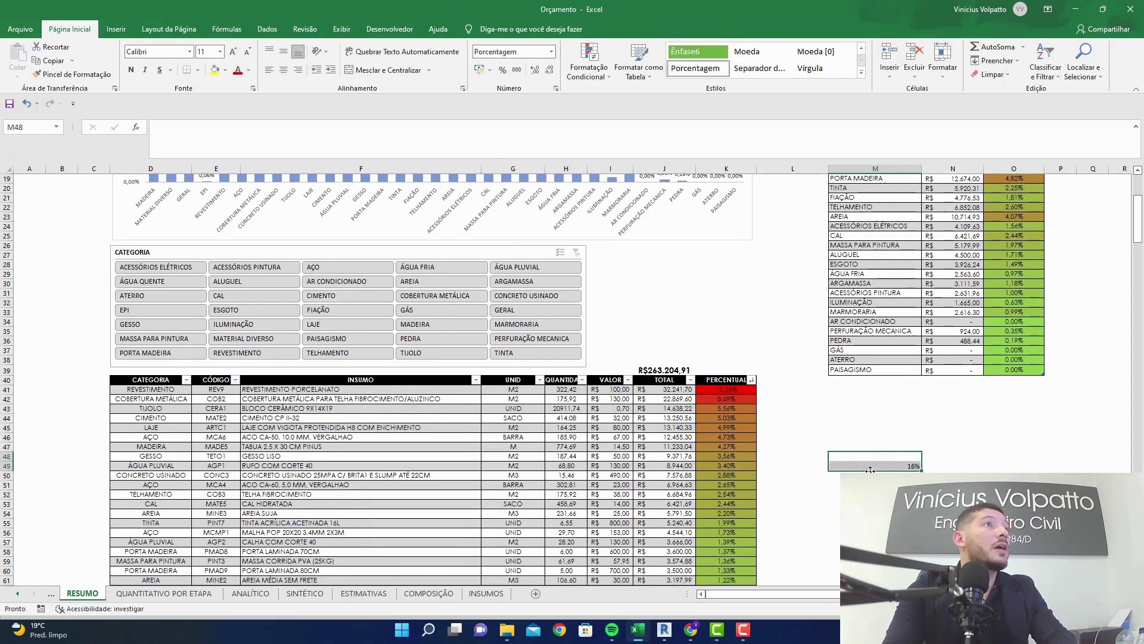
pyautogui.click(881, 466)
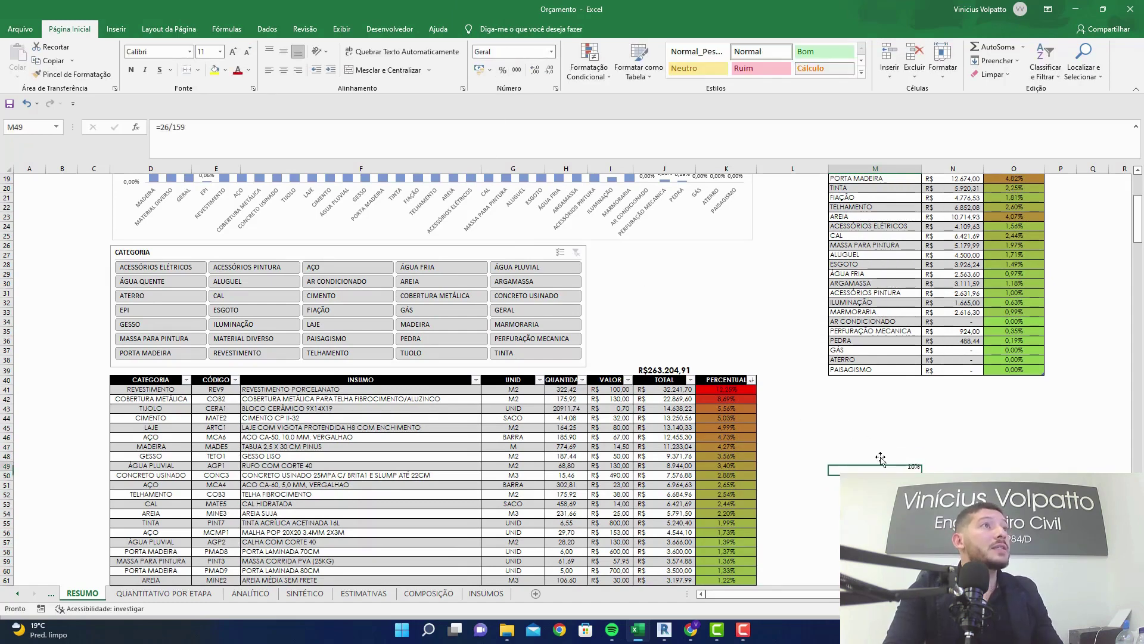
pyautogui.click(534, 71)
pyautogui.click(942, 468)
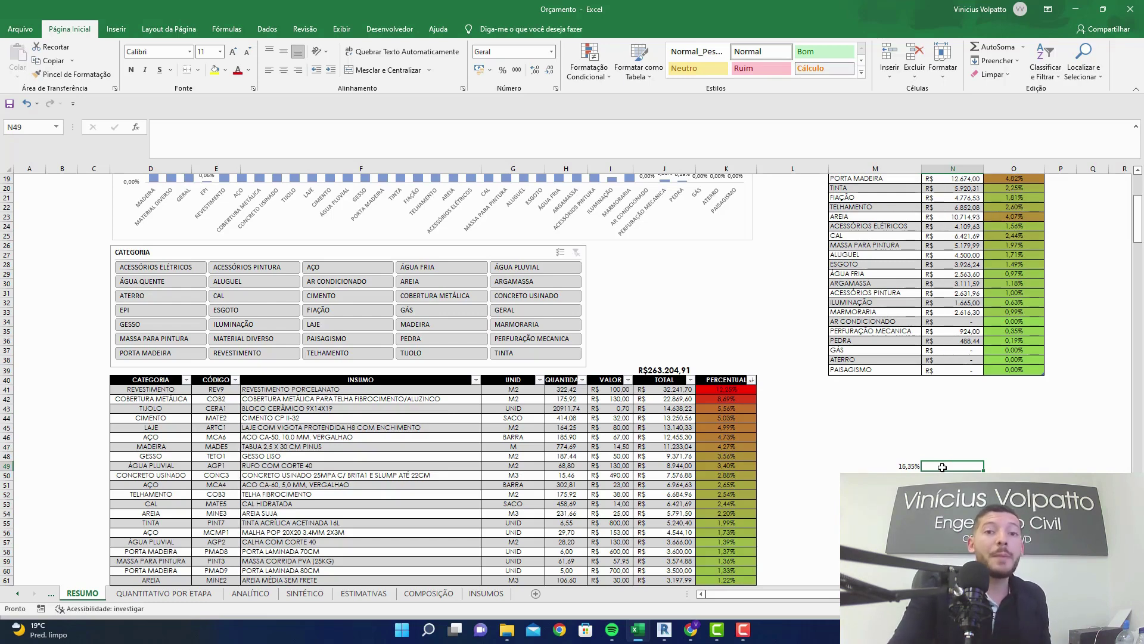
# - Review the share of materials calculated in cell M49 of the RESUMO sheet
pyautogui.click(911, 465)
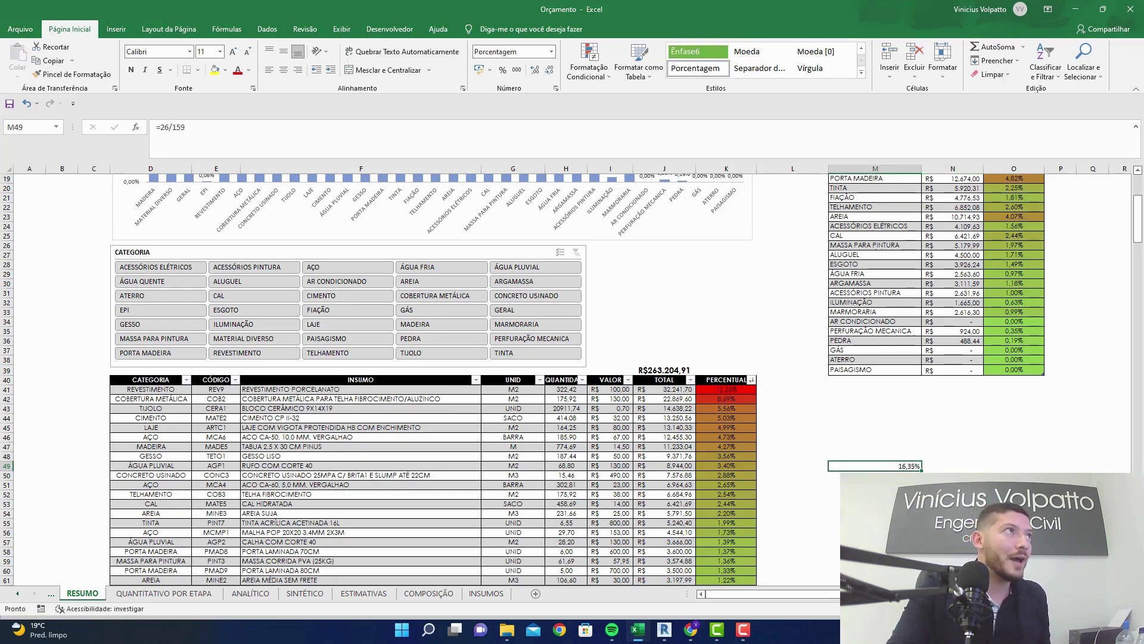
pyautogui.scroll(-1, 894, 458)
pyautogui.click(893, 456)
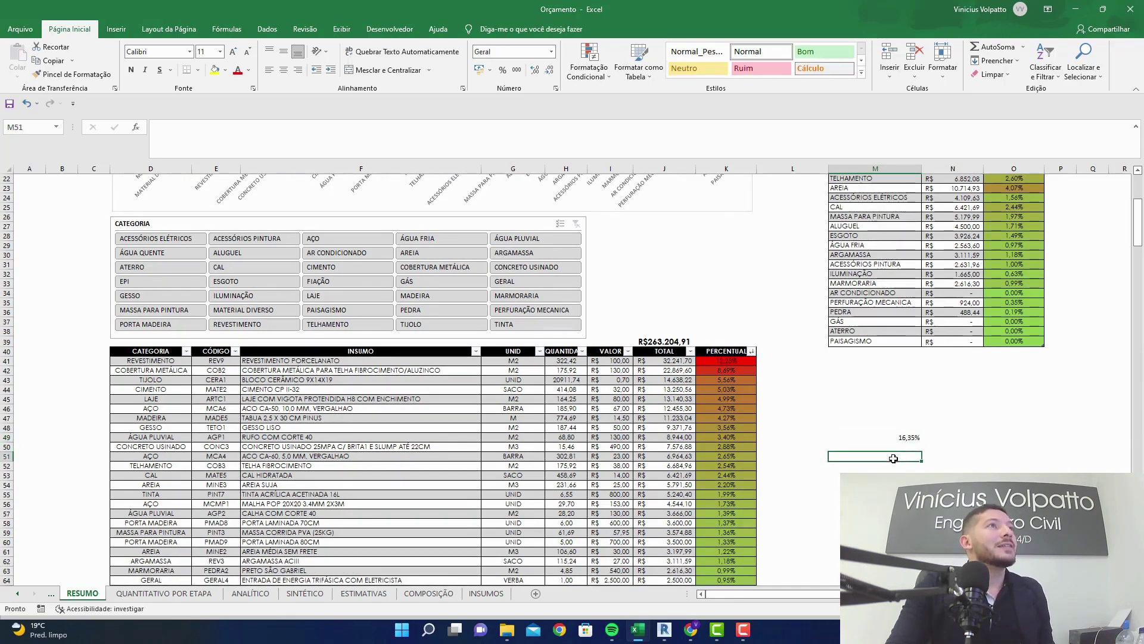
pyautogui.click(906, 438)
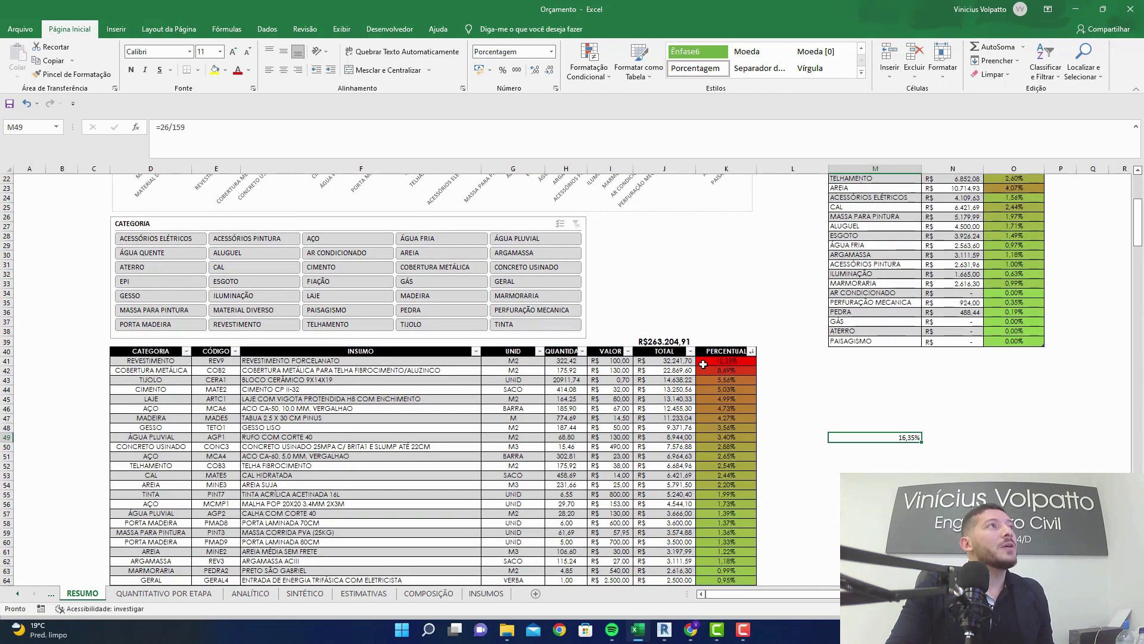
# - Go through the costliest materials in the INSUMO column one by one, from REVESTIMENTO PORCELANATO to RUFO COM CORTE 40
pyautogui.click(347, 361)
pyautogui.click(340, 371)
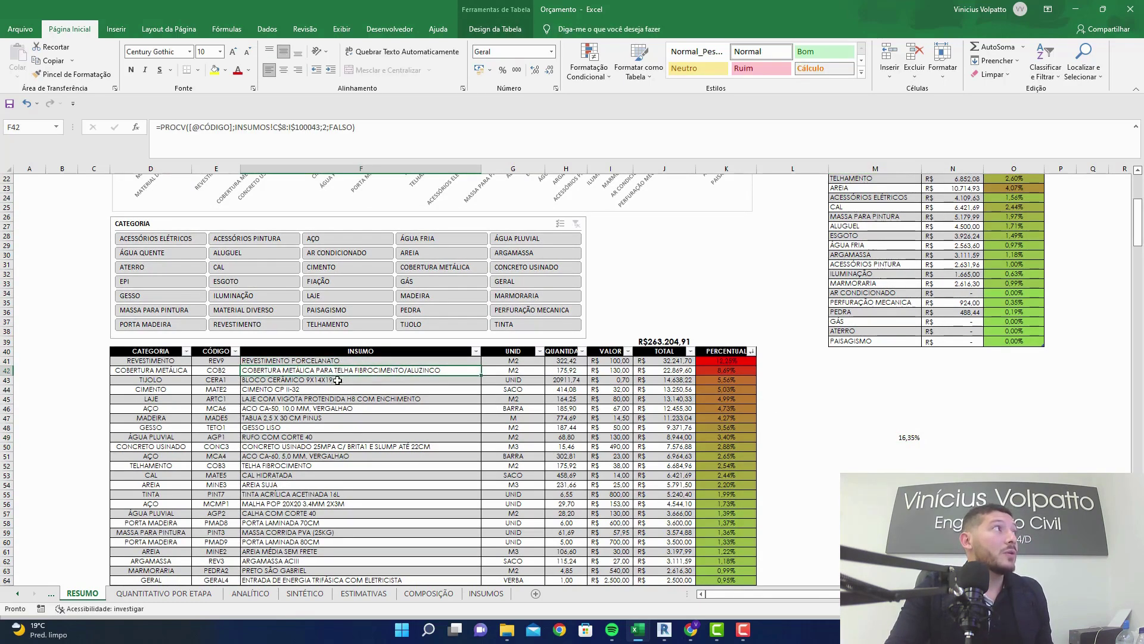
pyautogui.click(327, 380)
pyautogui.click(314, 393)
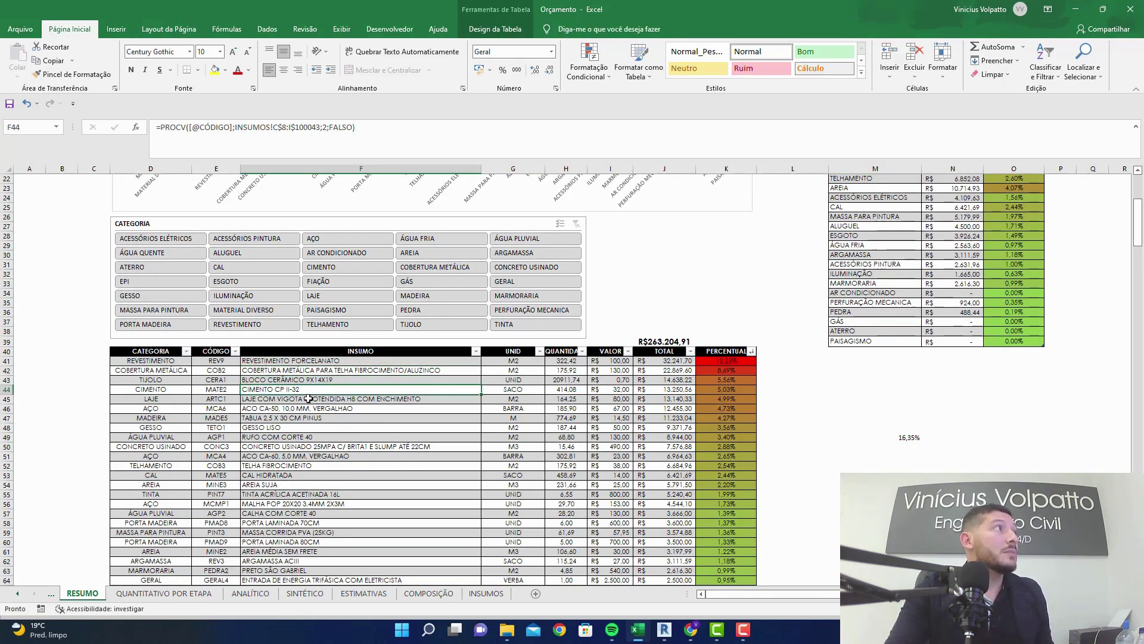
pyautogui.click(307, 399)
pyautogui.click(307, 410)
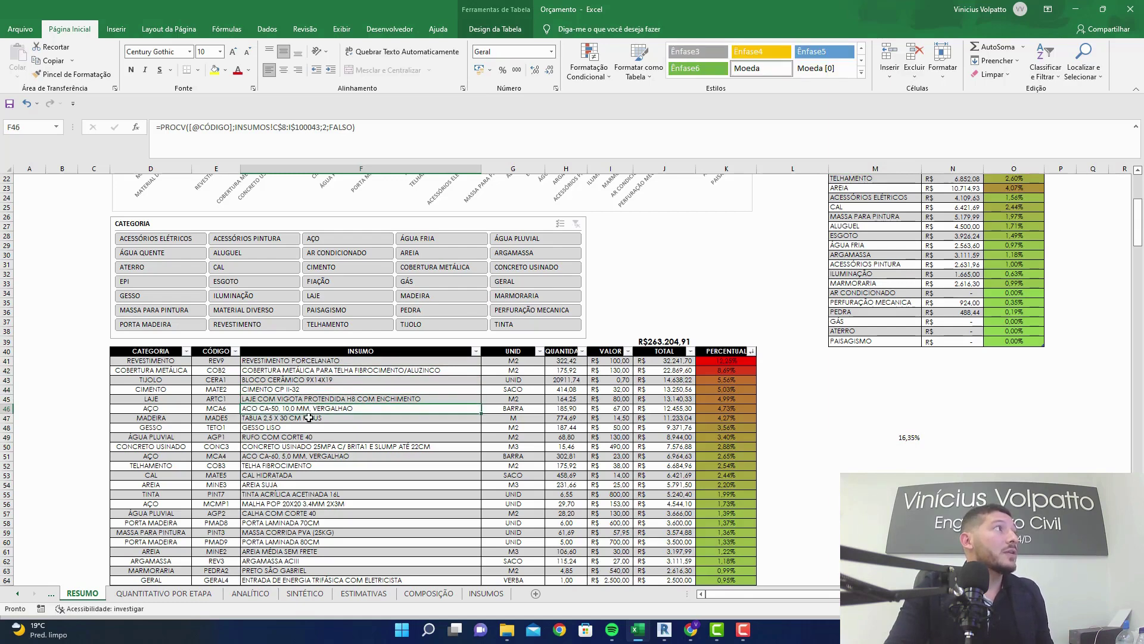
pyautogui.click(310, 418)
pyautogui.click(309, 426)
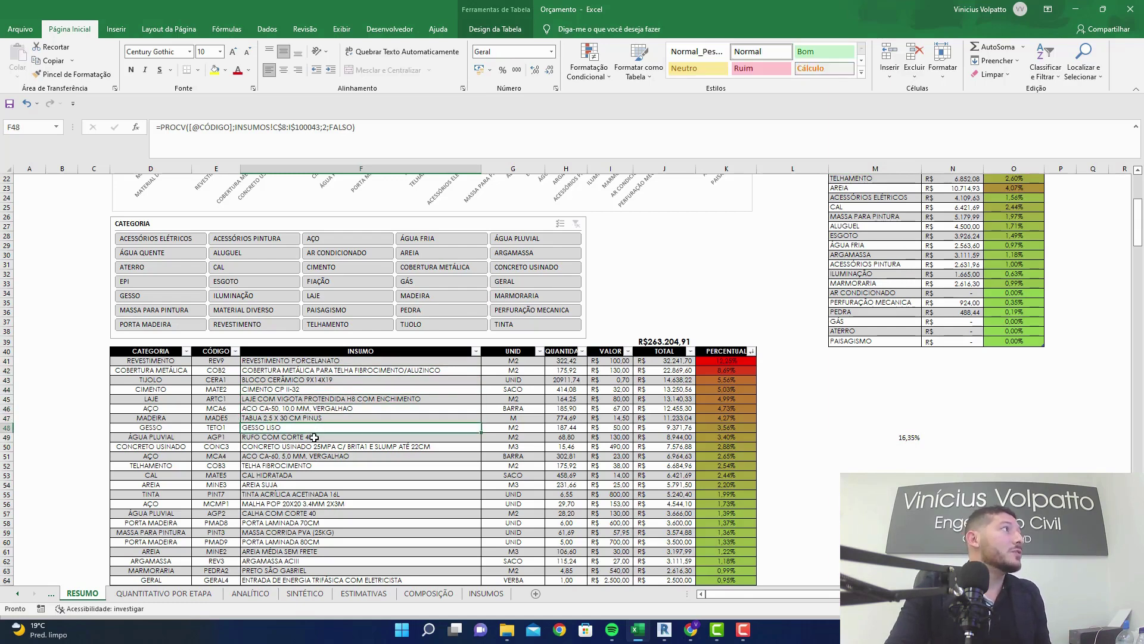
pyautogui.click(314, 438)
# - Select the PERCENTUAL entries from row 41 to row 66 and compare them with the share in cell M49
pyautogui.scroll(-2, 708, 463)
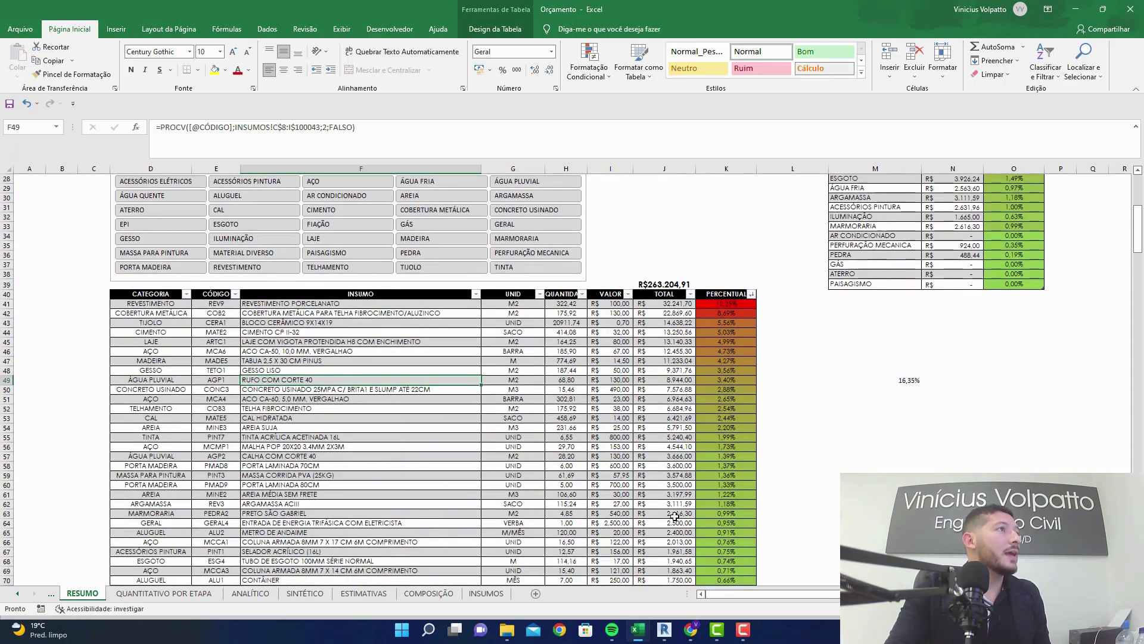
pyautogui.moveTo(732, 302); pyautogui.dragTo(741, 544)
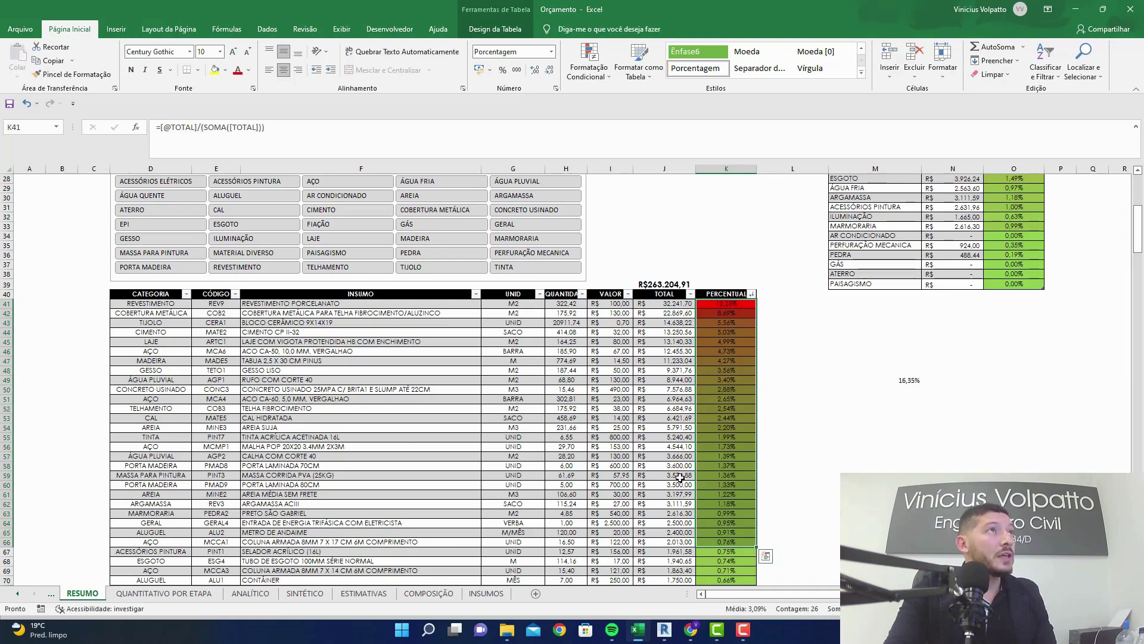
pyautogui.click(908, 382)
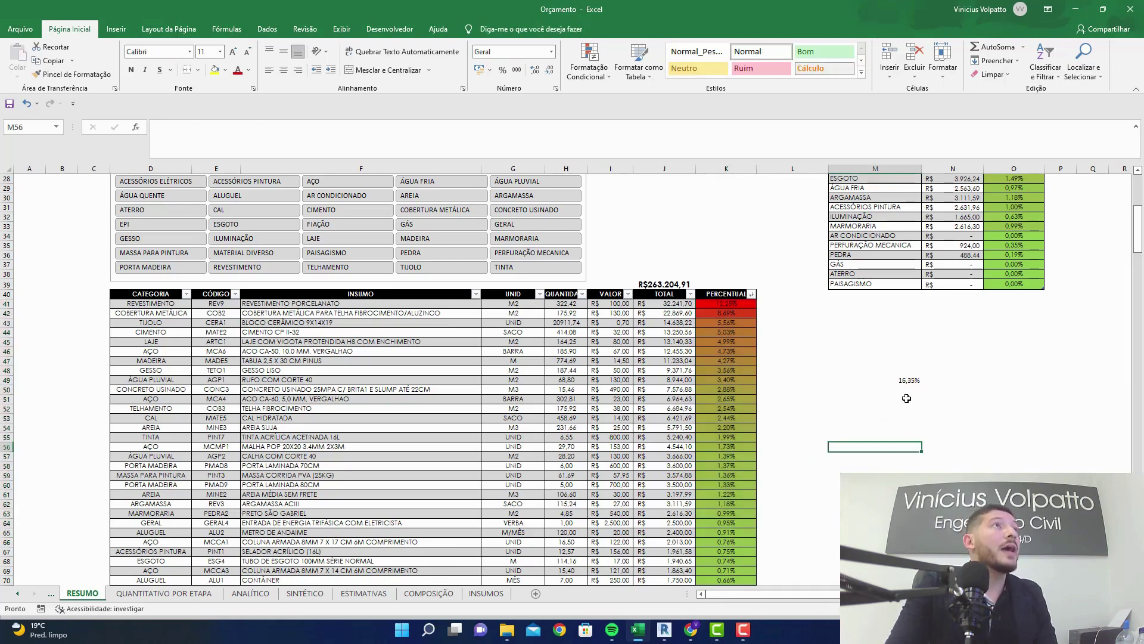
# - Go from the RESUMO sheet to the ANALÍTICO sheet and on to the SINTÉTICO sheet using the linked navigation shapes
pyautogui.scroll(9, 659, 356)
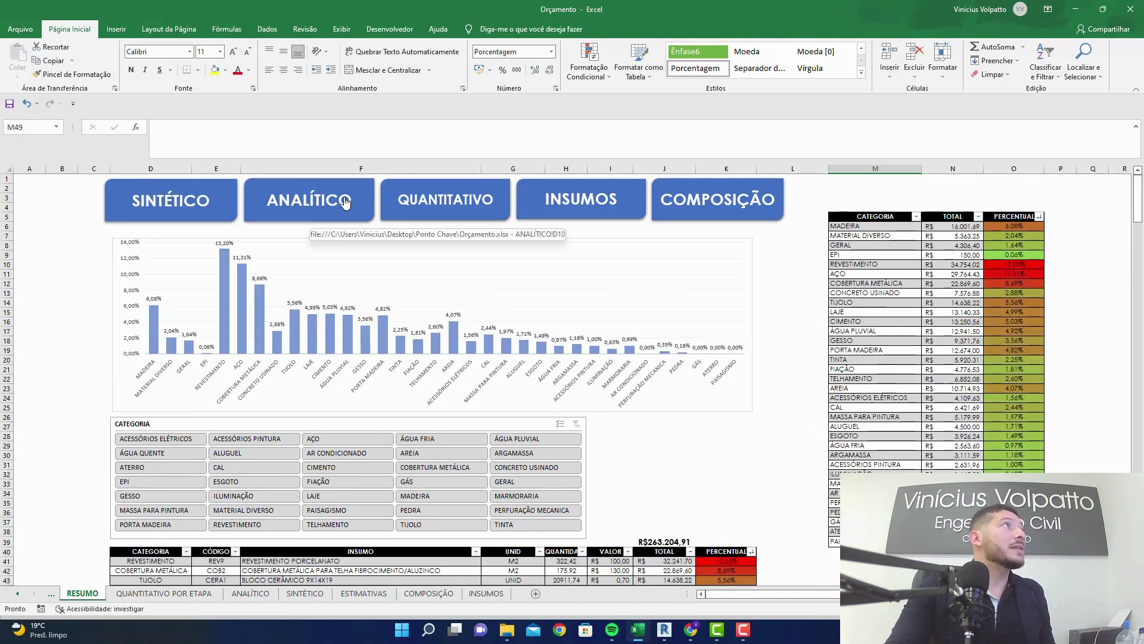
pyautogui.click(334, 202)
pyautogui.click(453, 215)
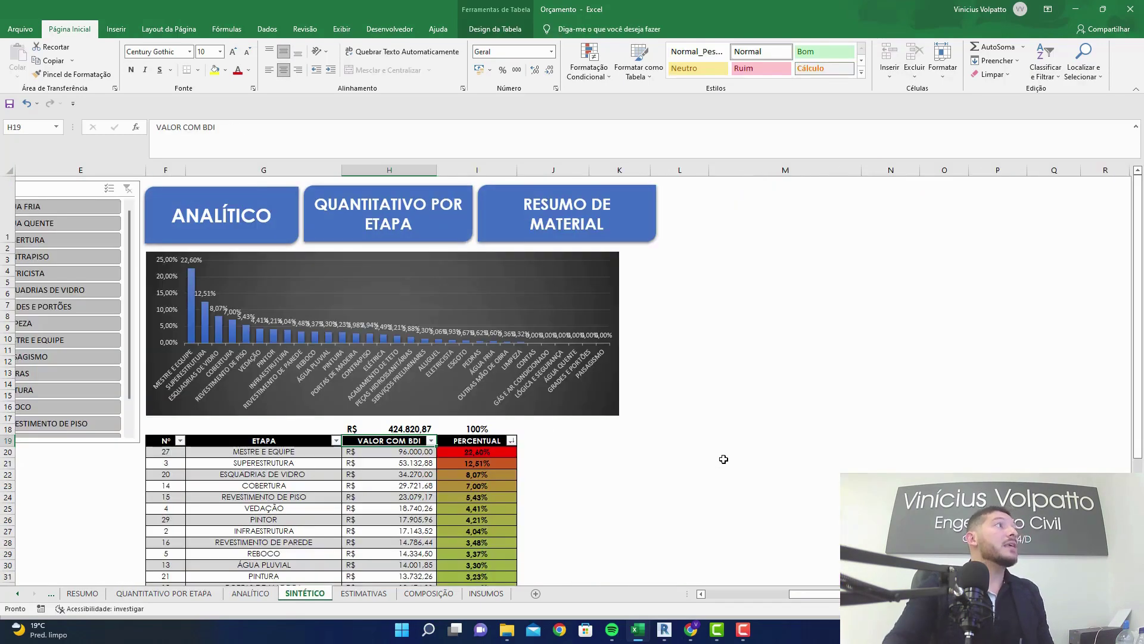